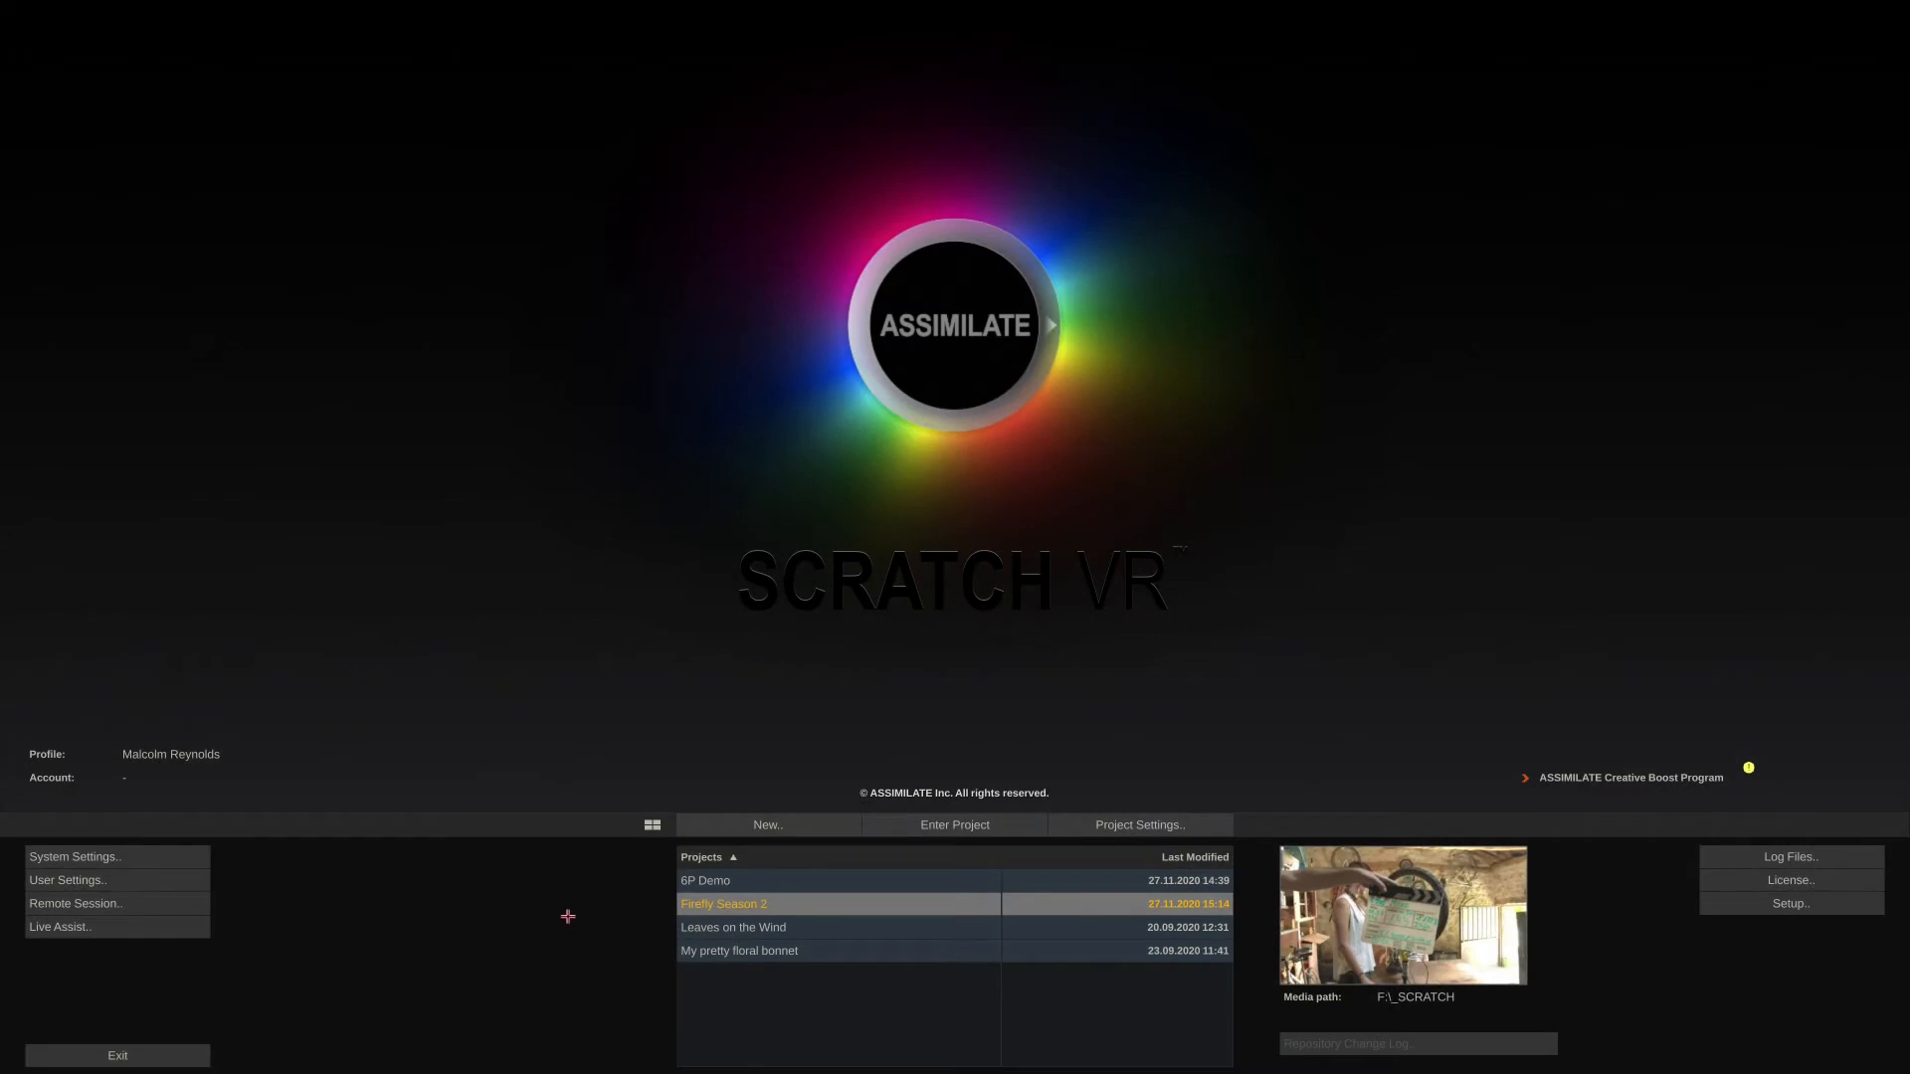
- Open the Firefly Season 2 project in ColorFX and list the DVO Filmworkz plug-ins in the Plug-in Browser
{"action": "left_click", "coordinate": [935, 825]}
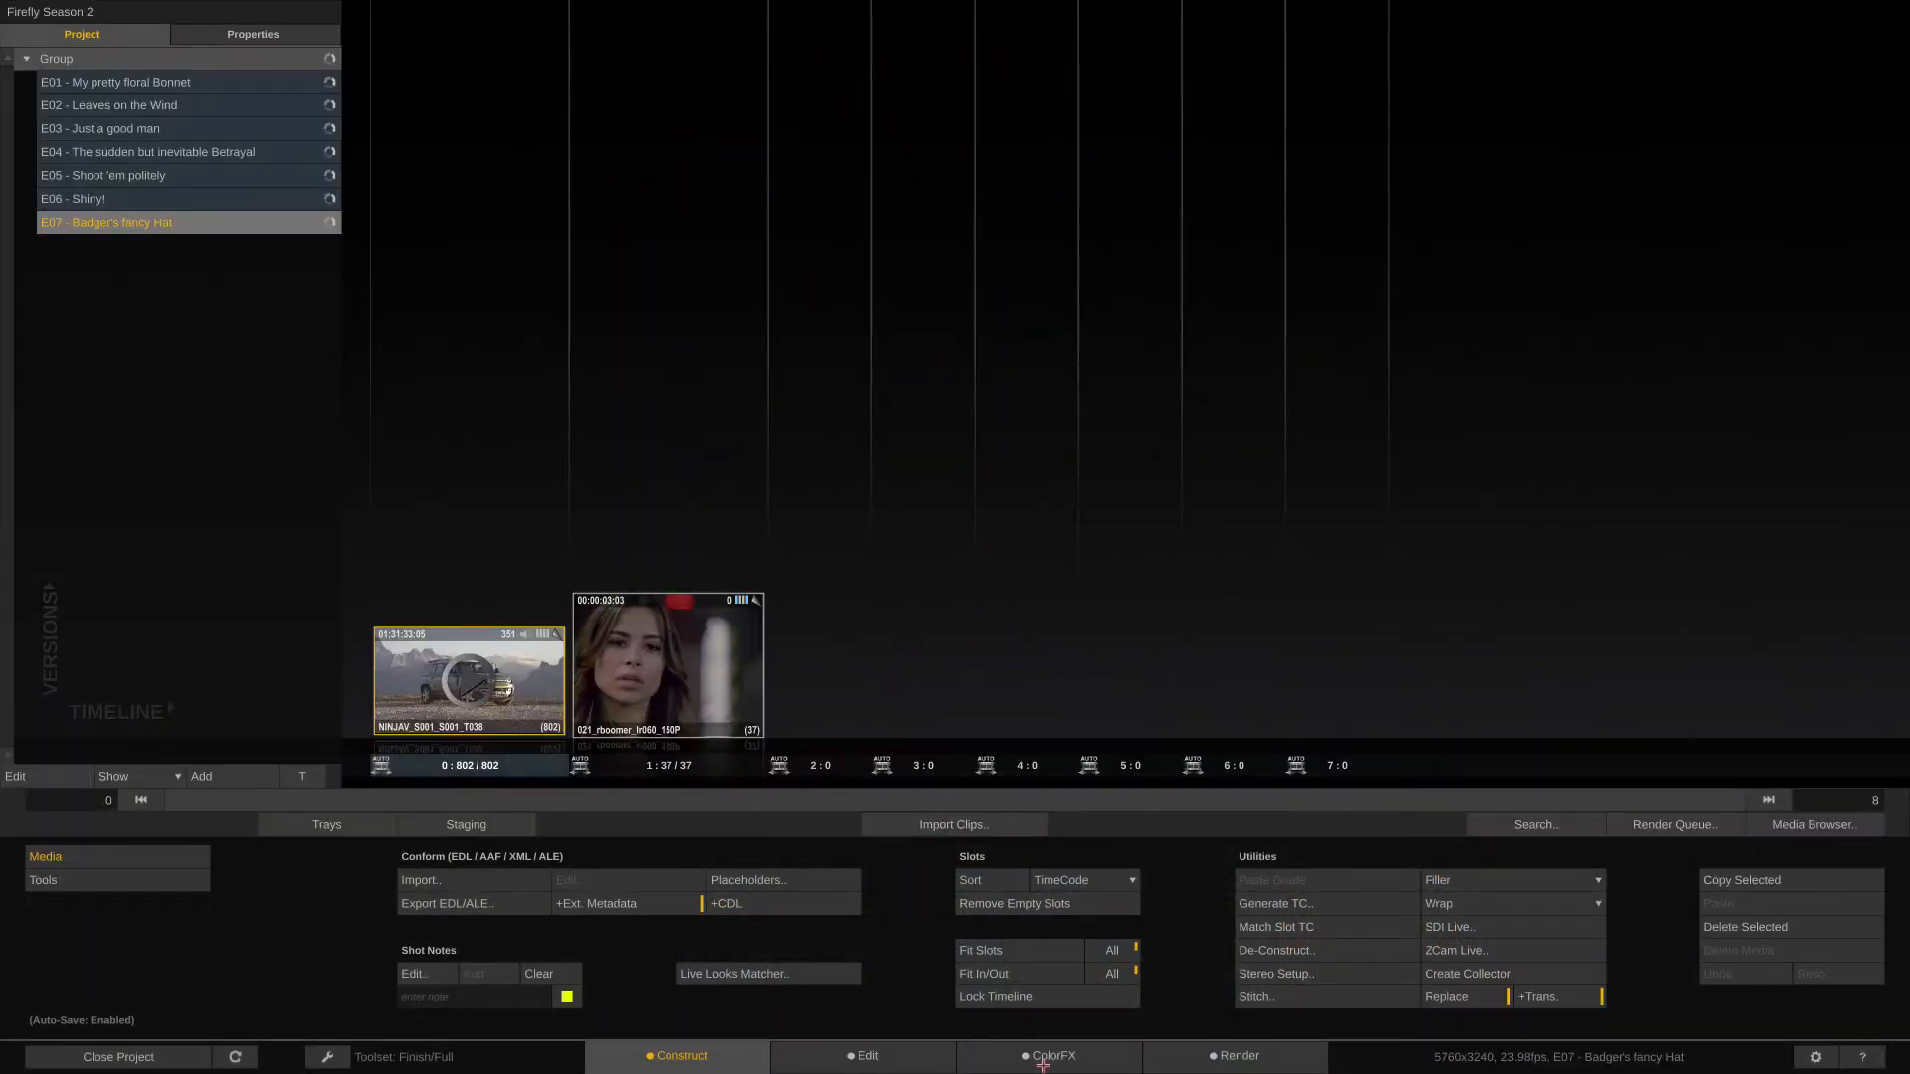
{"action": "left_click", "coordinate": [1039, 1063]}
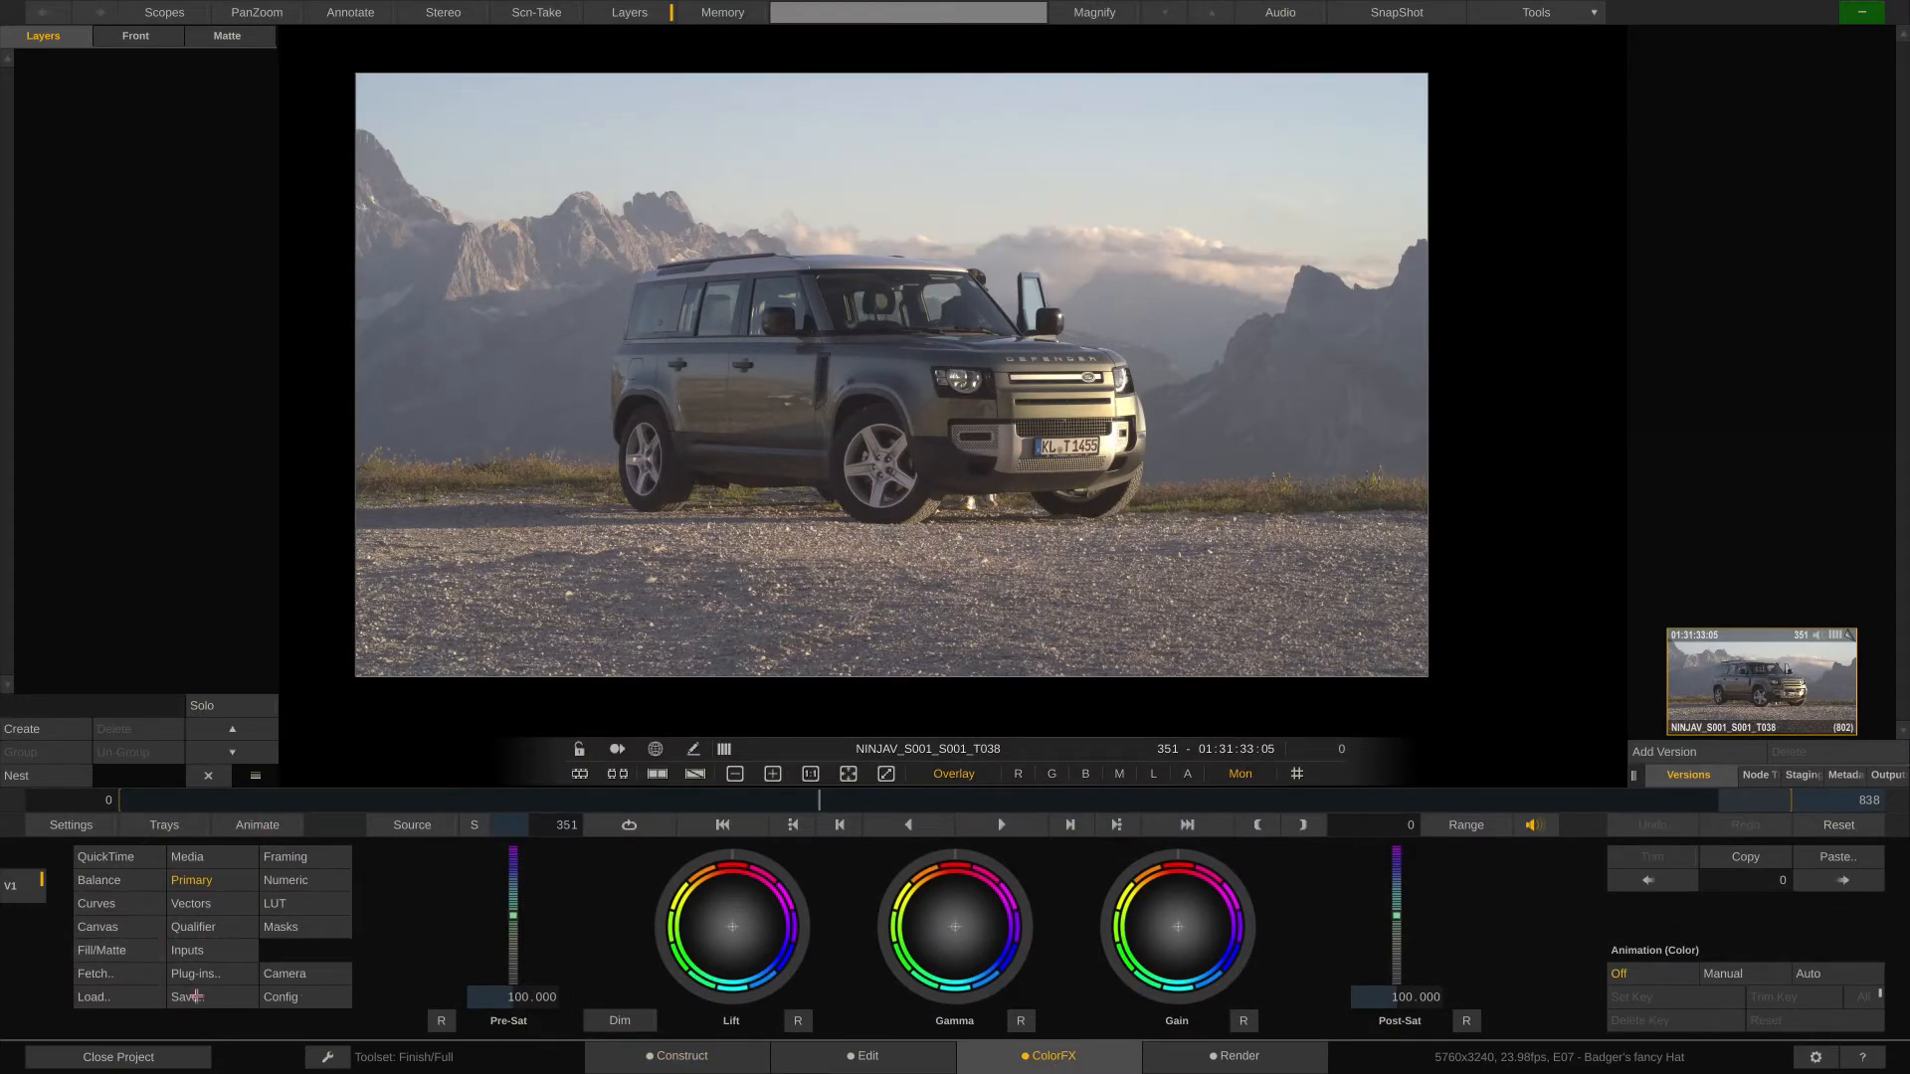
{"action": "left_click", "coordinate": [240, 974]}
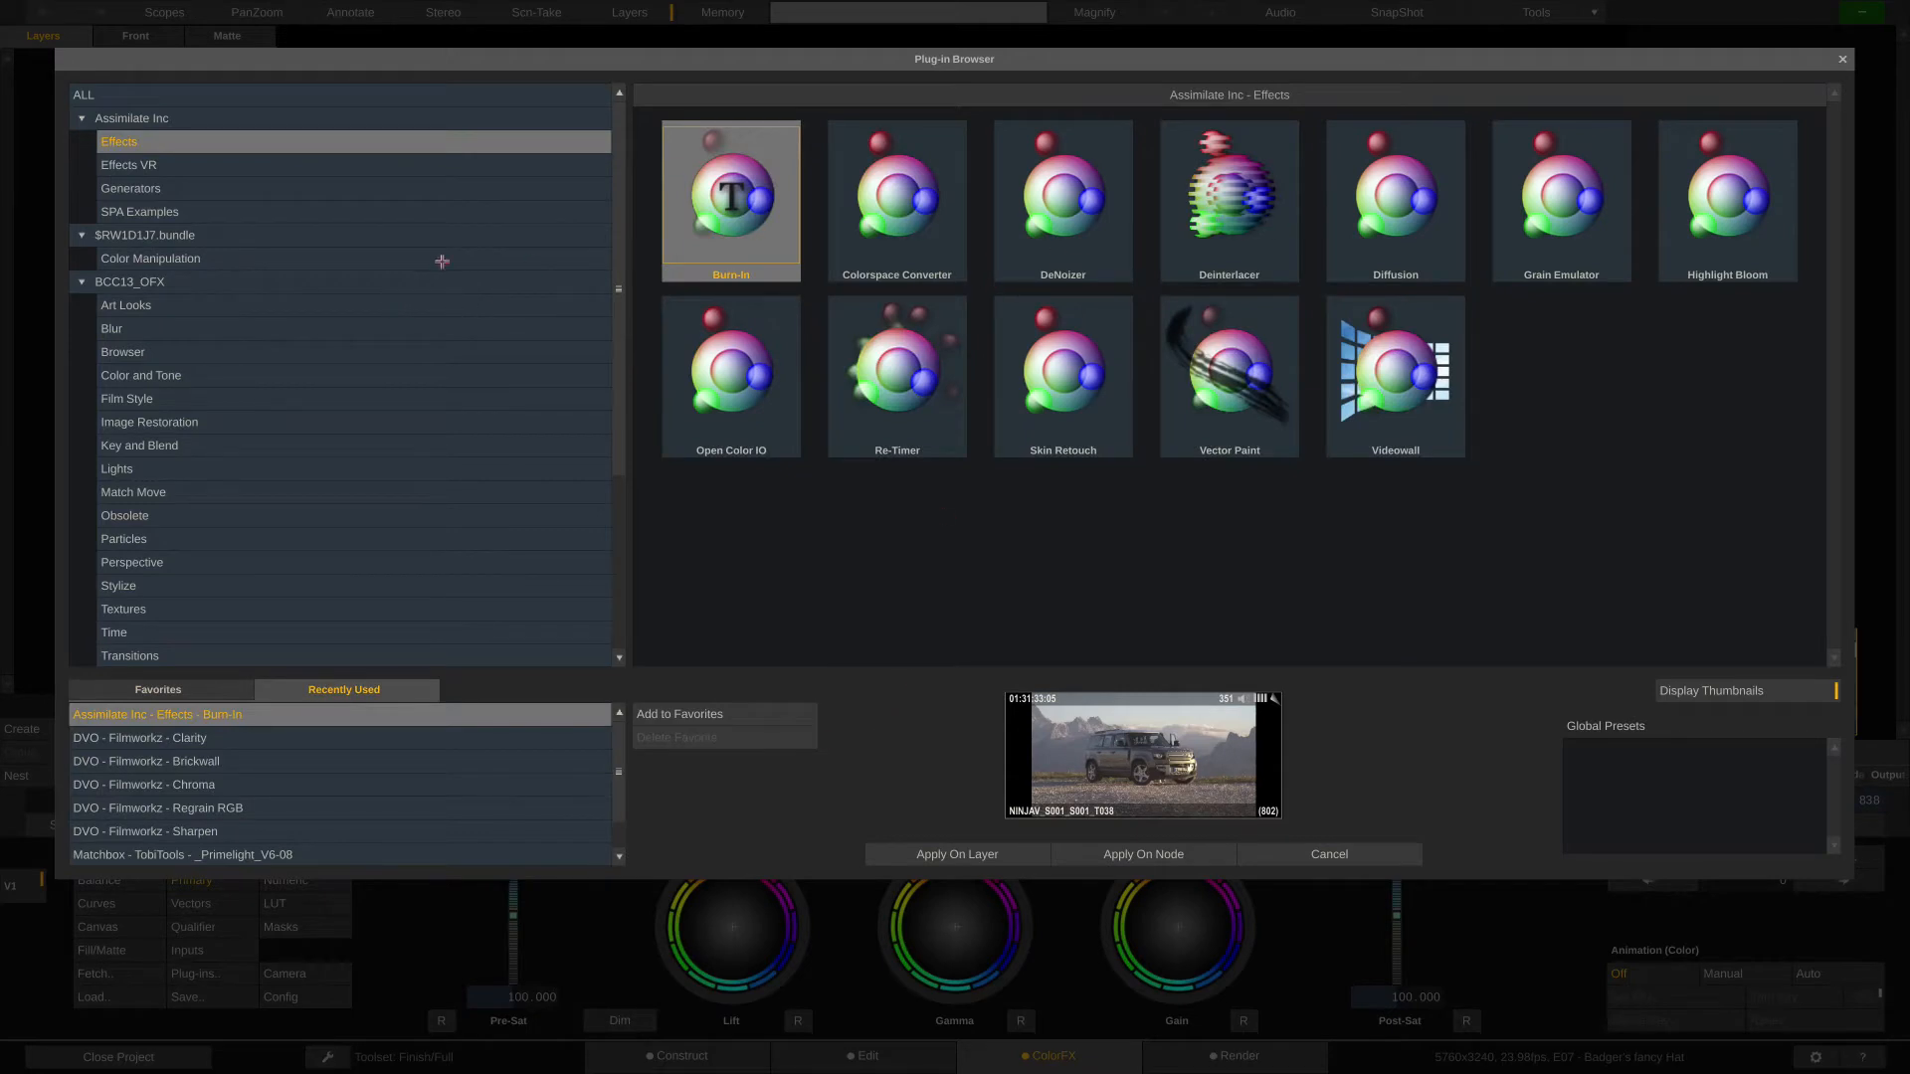
{"action": "left_click_drag", "start_coordinate": [621, 140], "coordinate": [601, 349]}
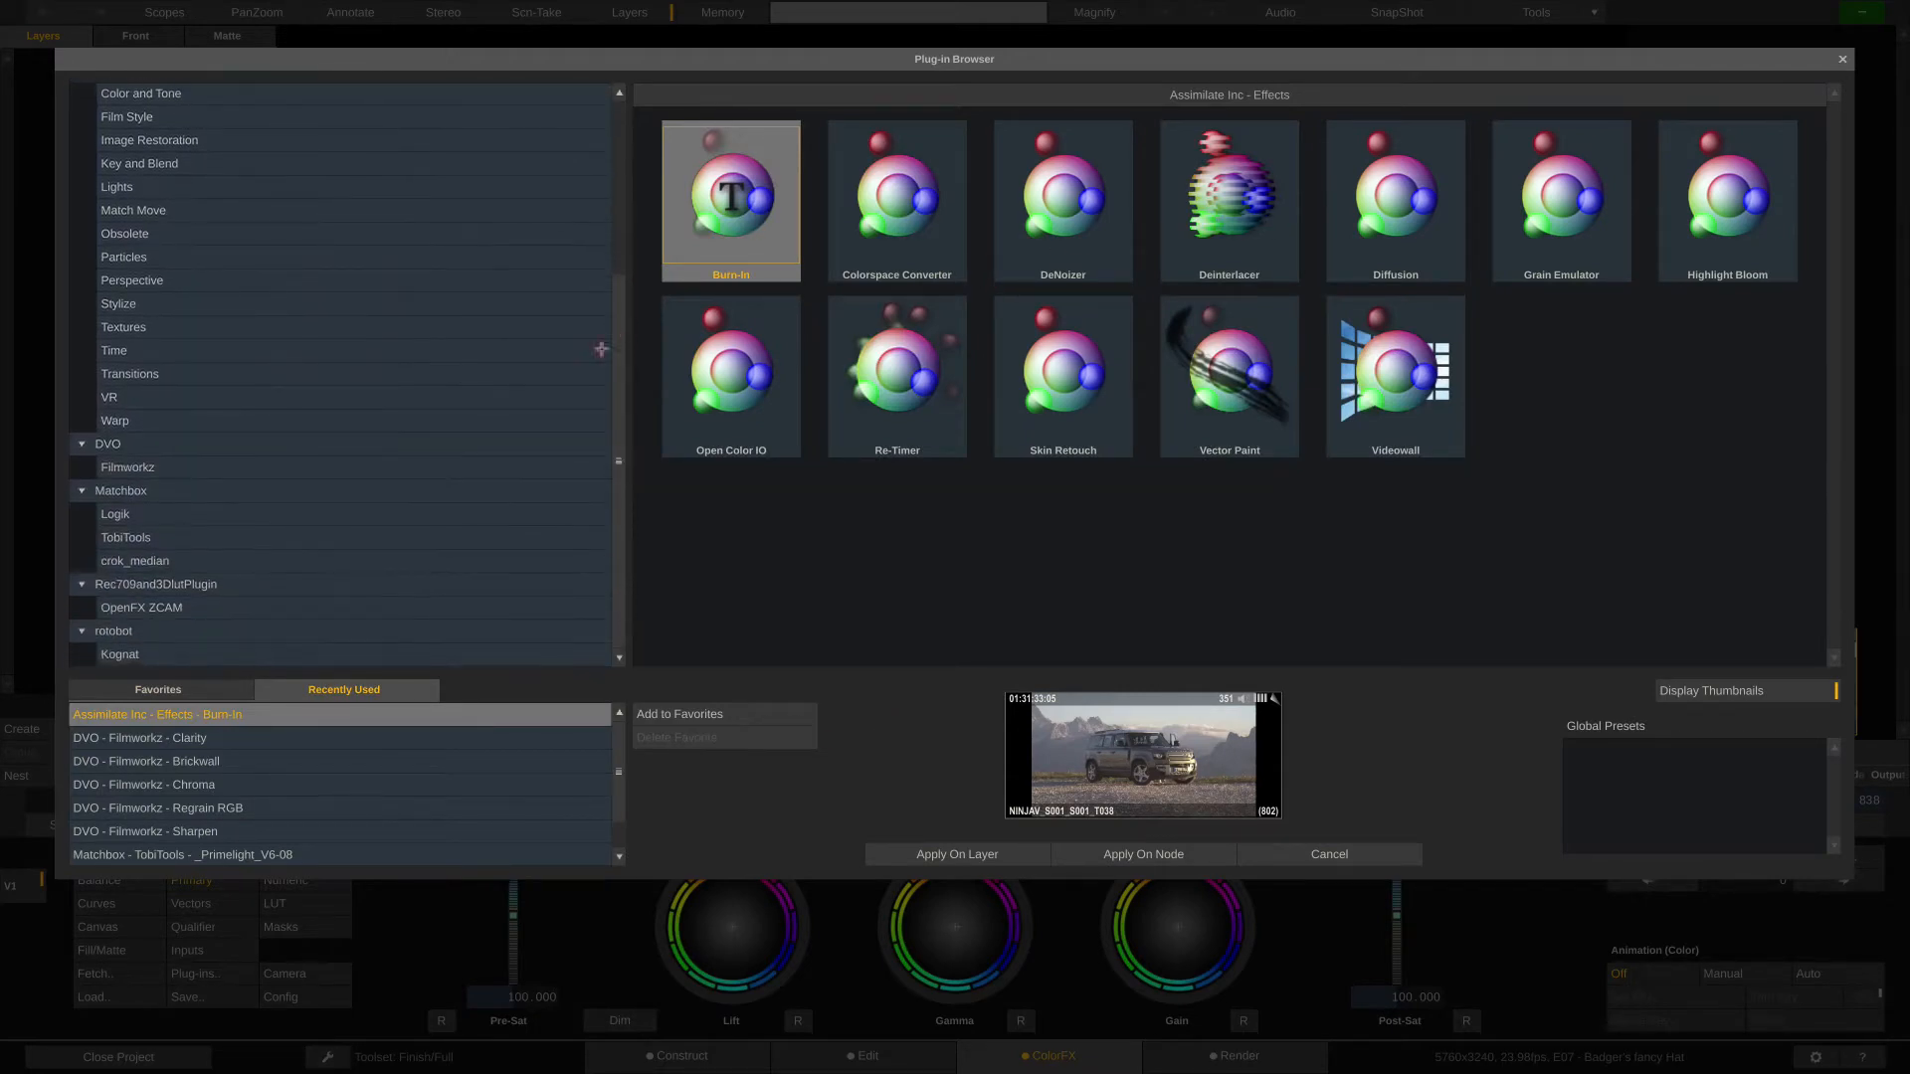
{"action": "left_click", "coordinate": [301, 468]}
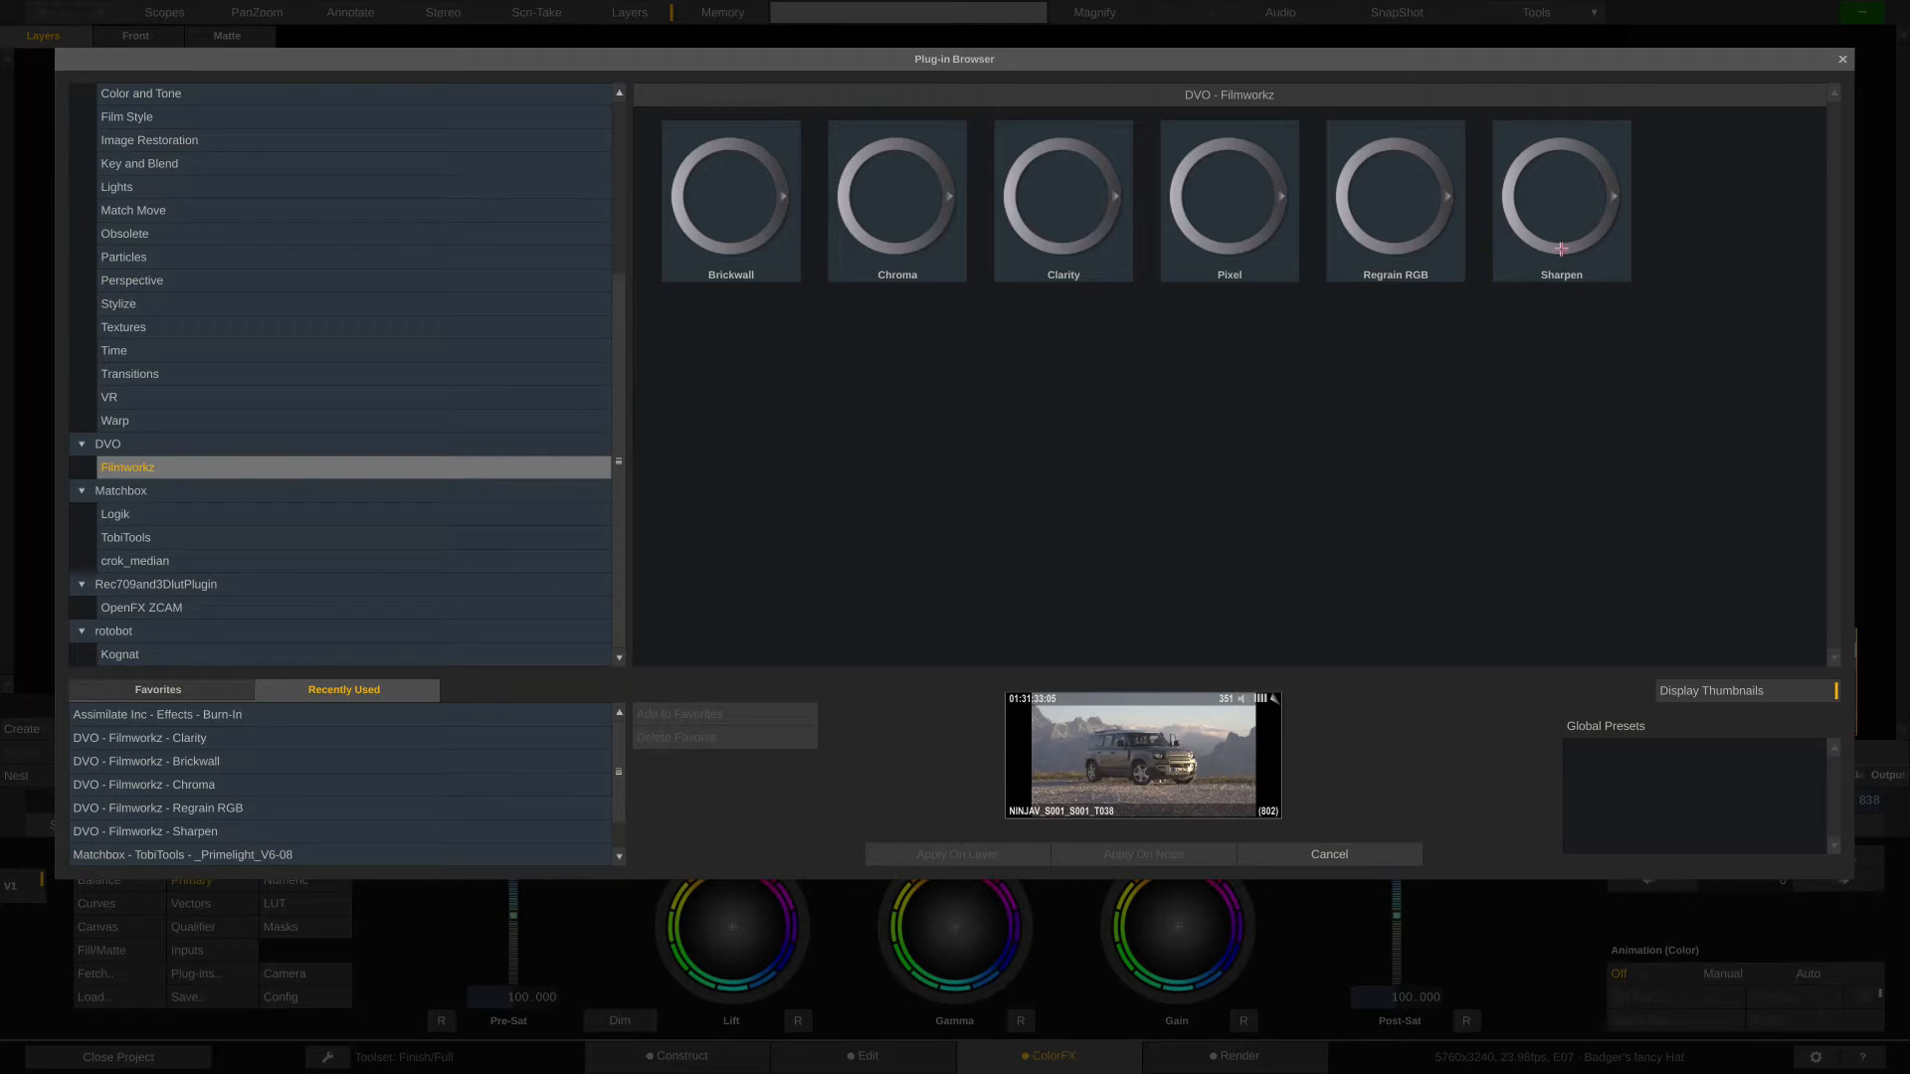
- Look through the Brickwall, Chroma, Clarity, Pixel, Regrain RGB and Sharpen plug-ins and leave the browser without applying any
{"action": "left_click", "coordinate": [733, 254]}
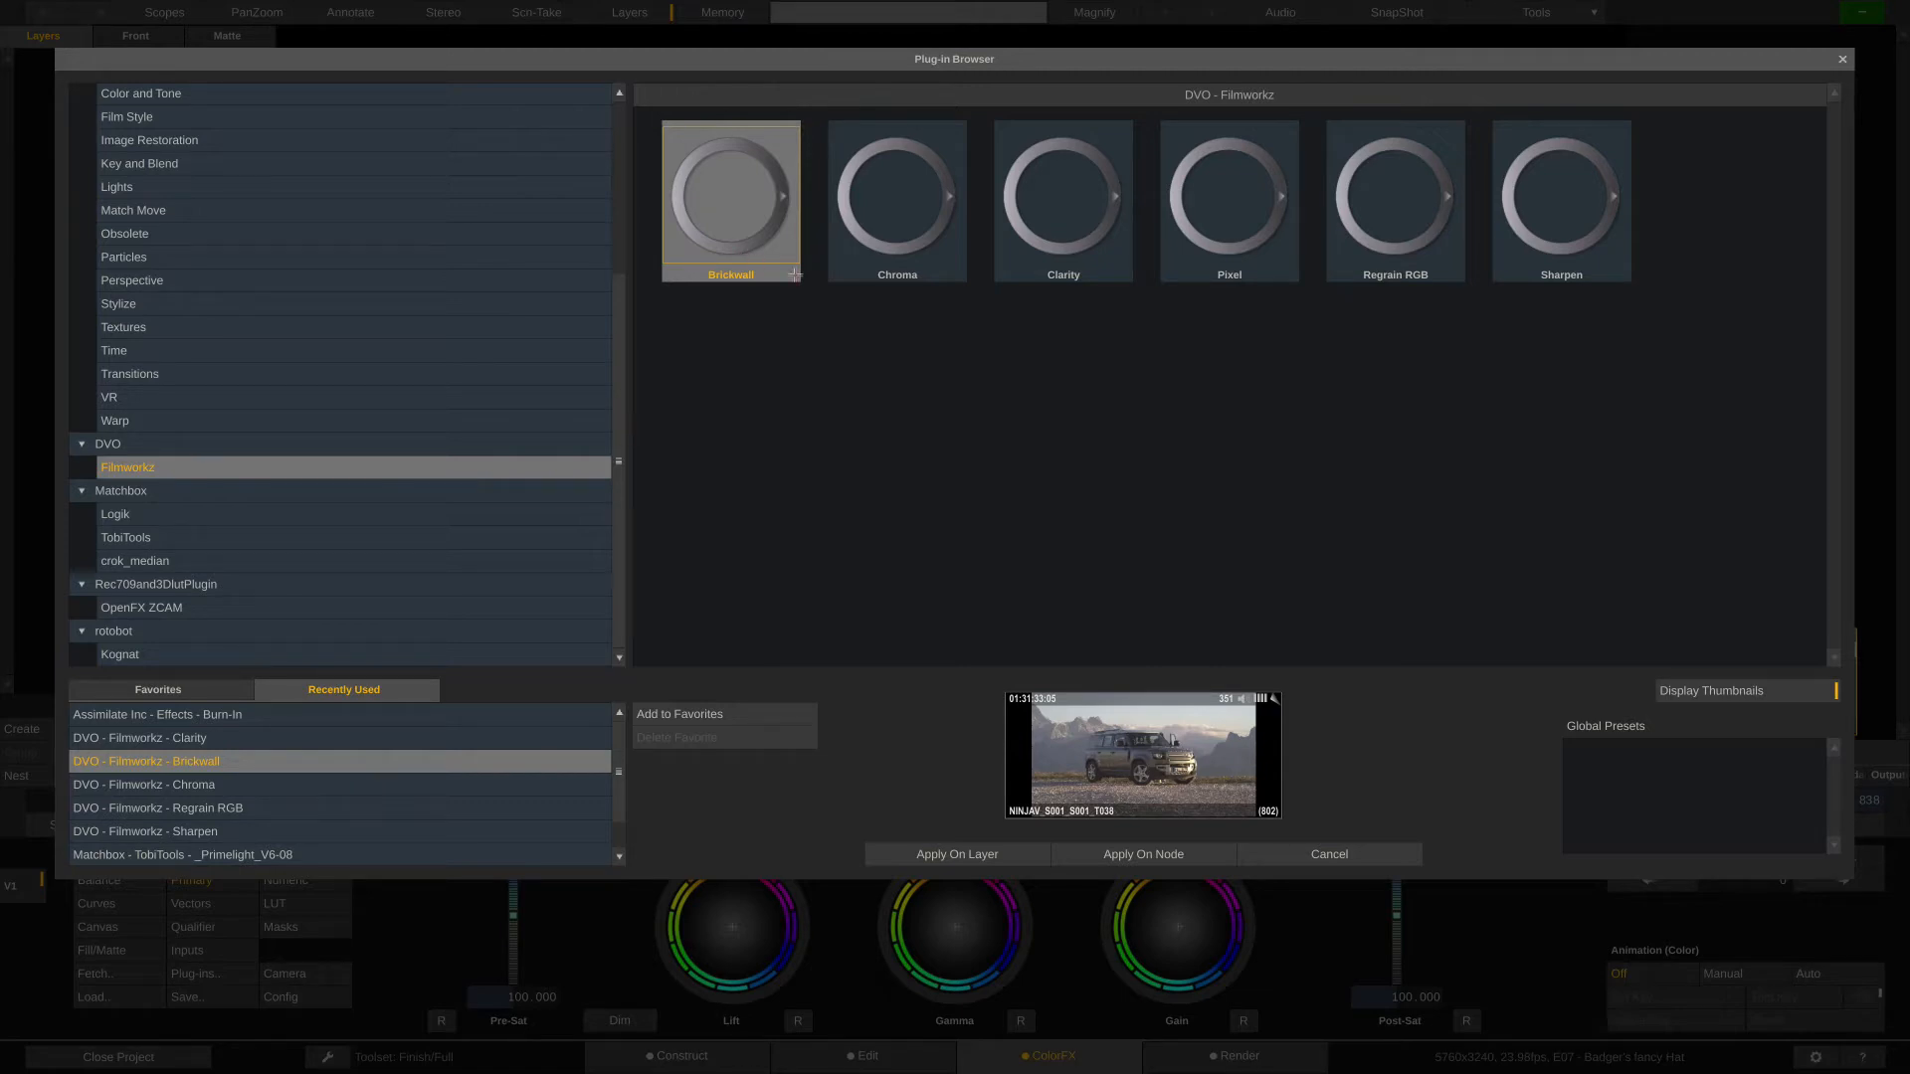
{"action": "left_click", "coordinate": [895, 216]}
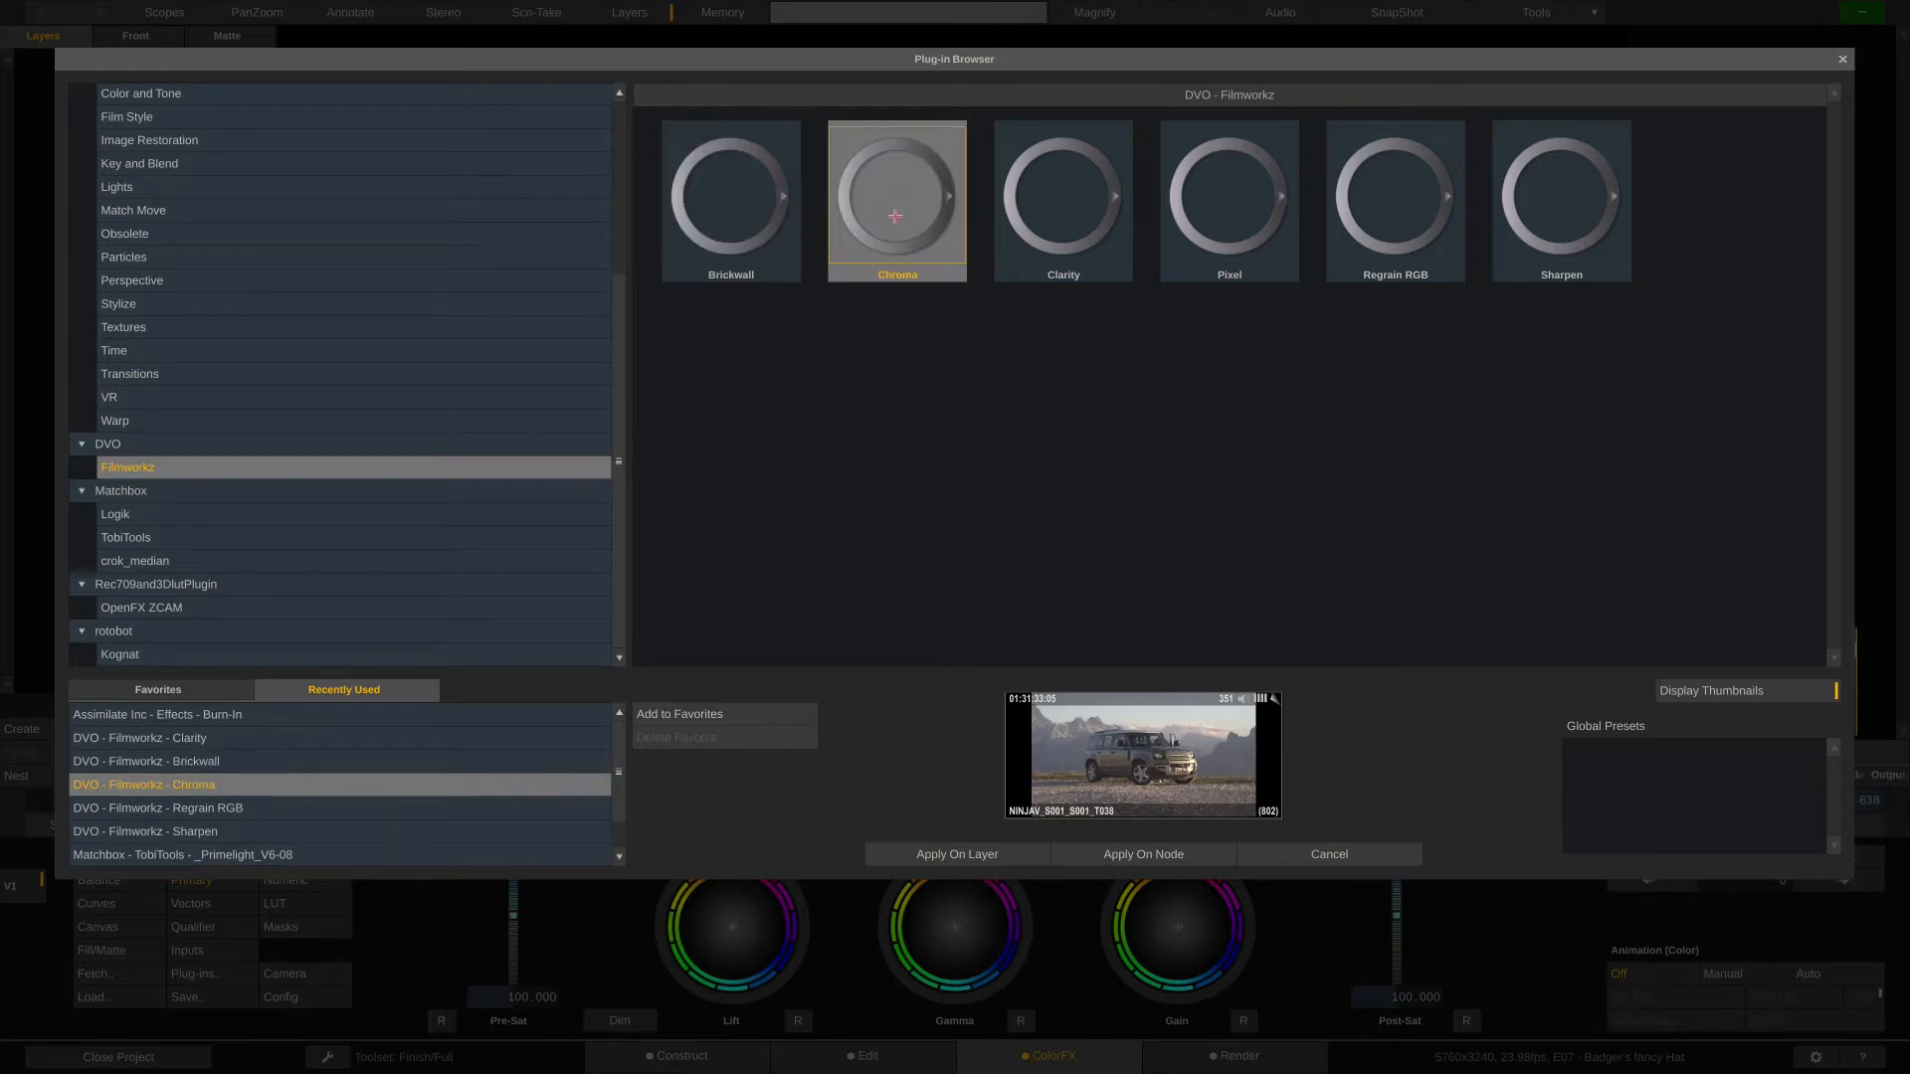
{"action": "left_click", "coordinate": [1079, 206]}
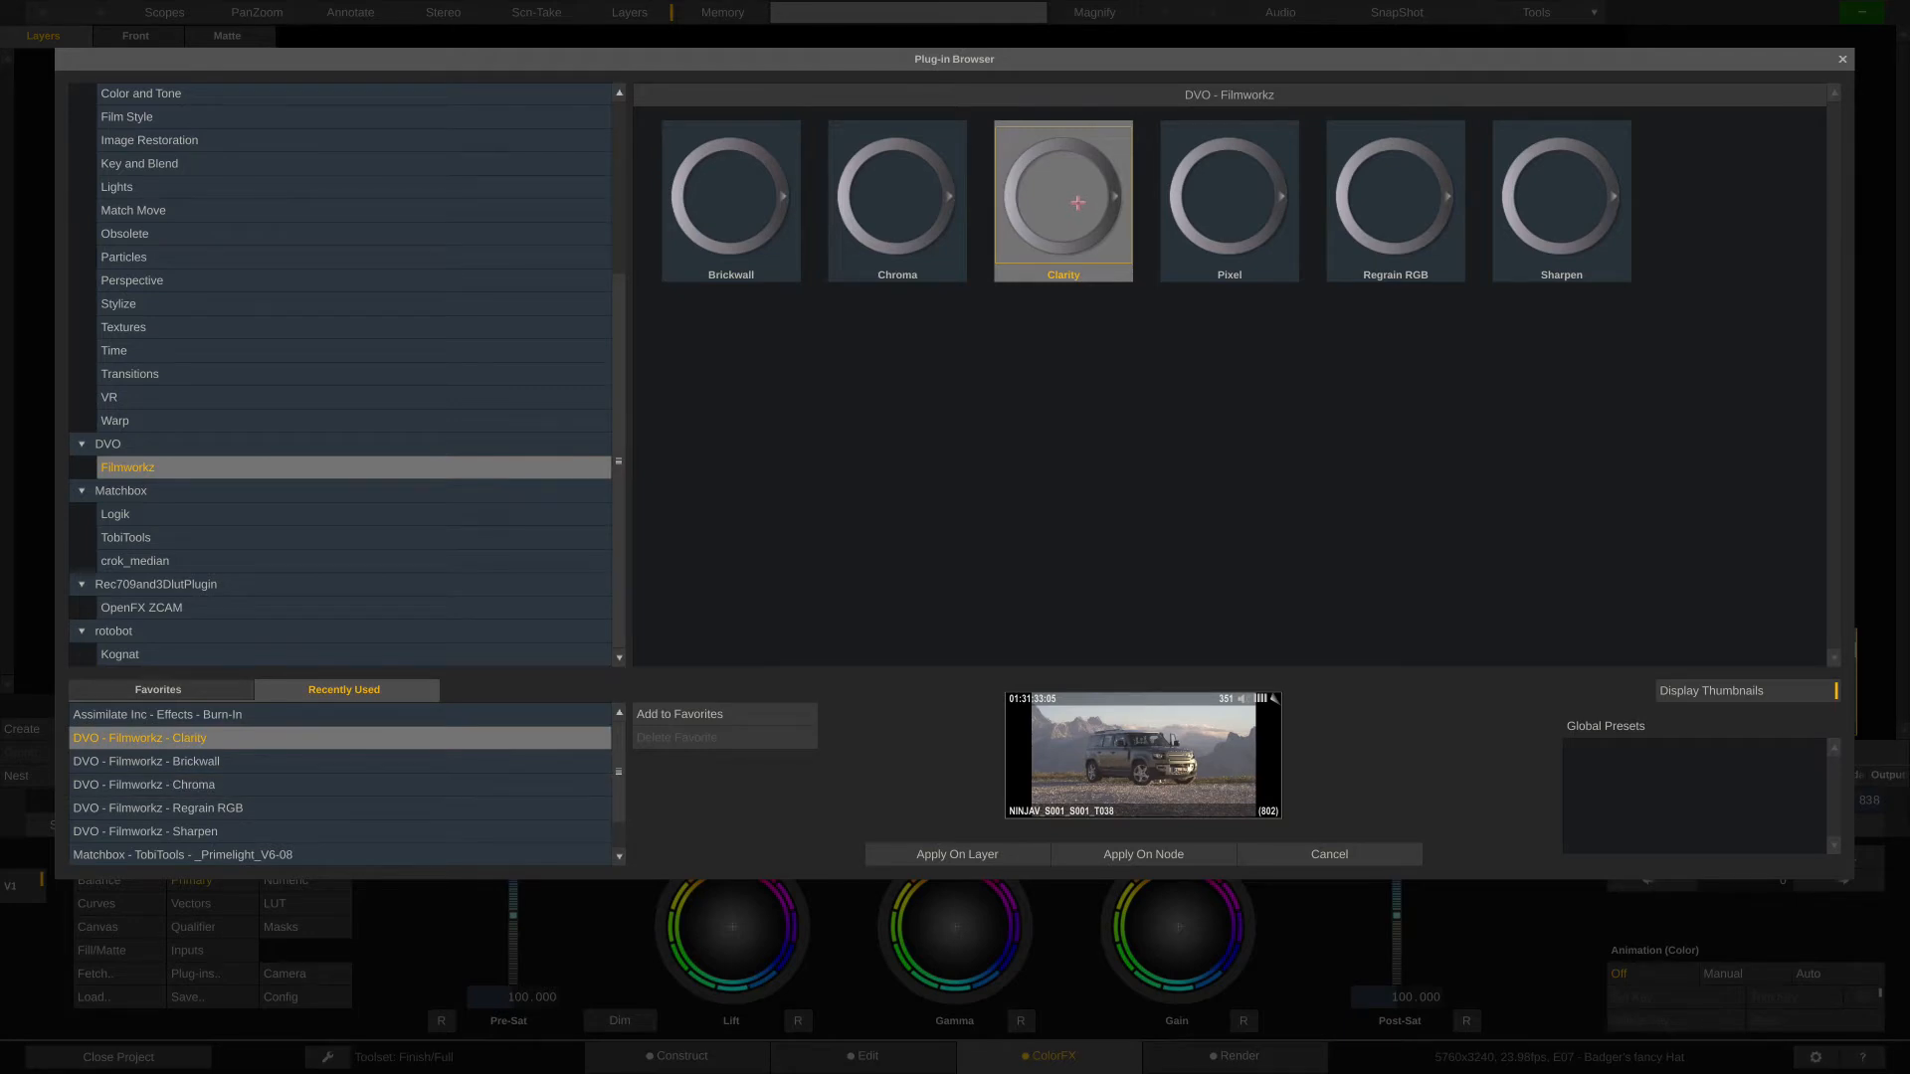
{"action": "left_click", "coordinate": [1250, 200]}
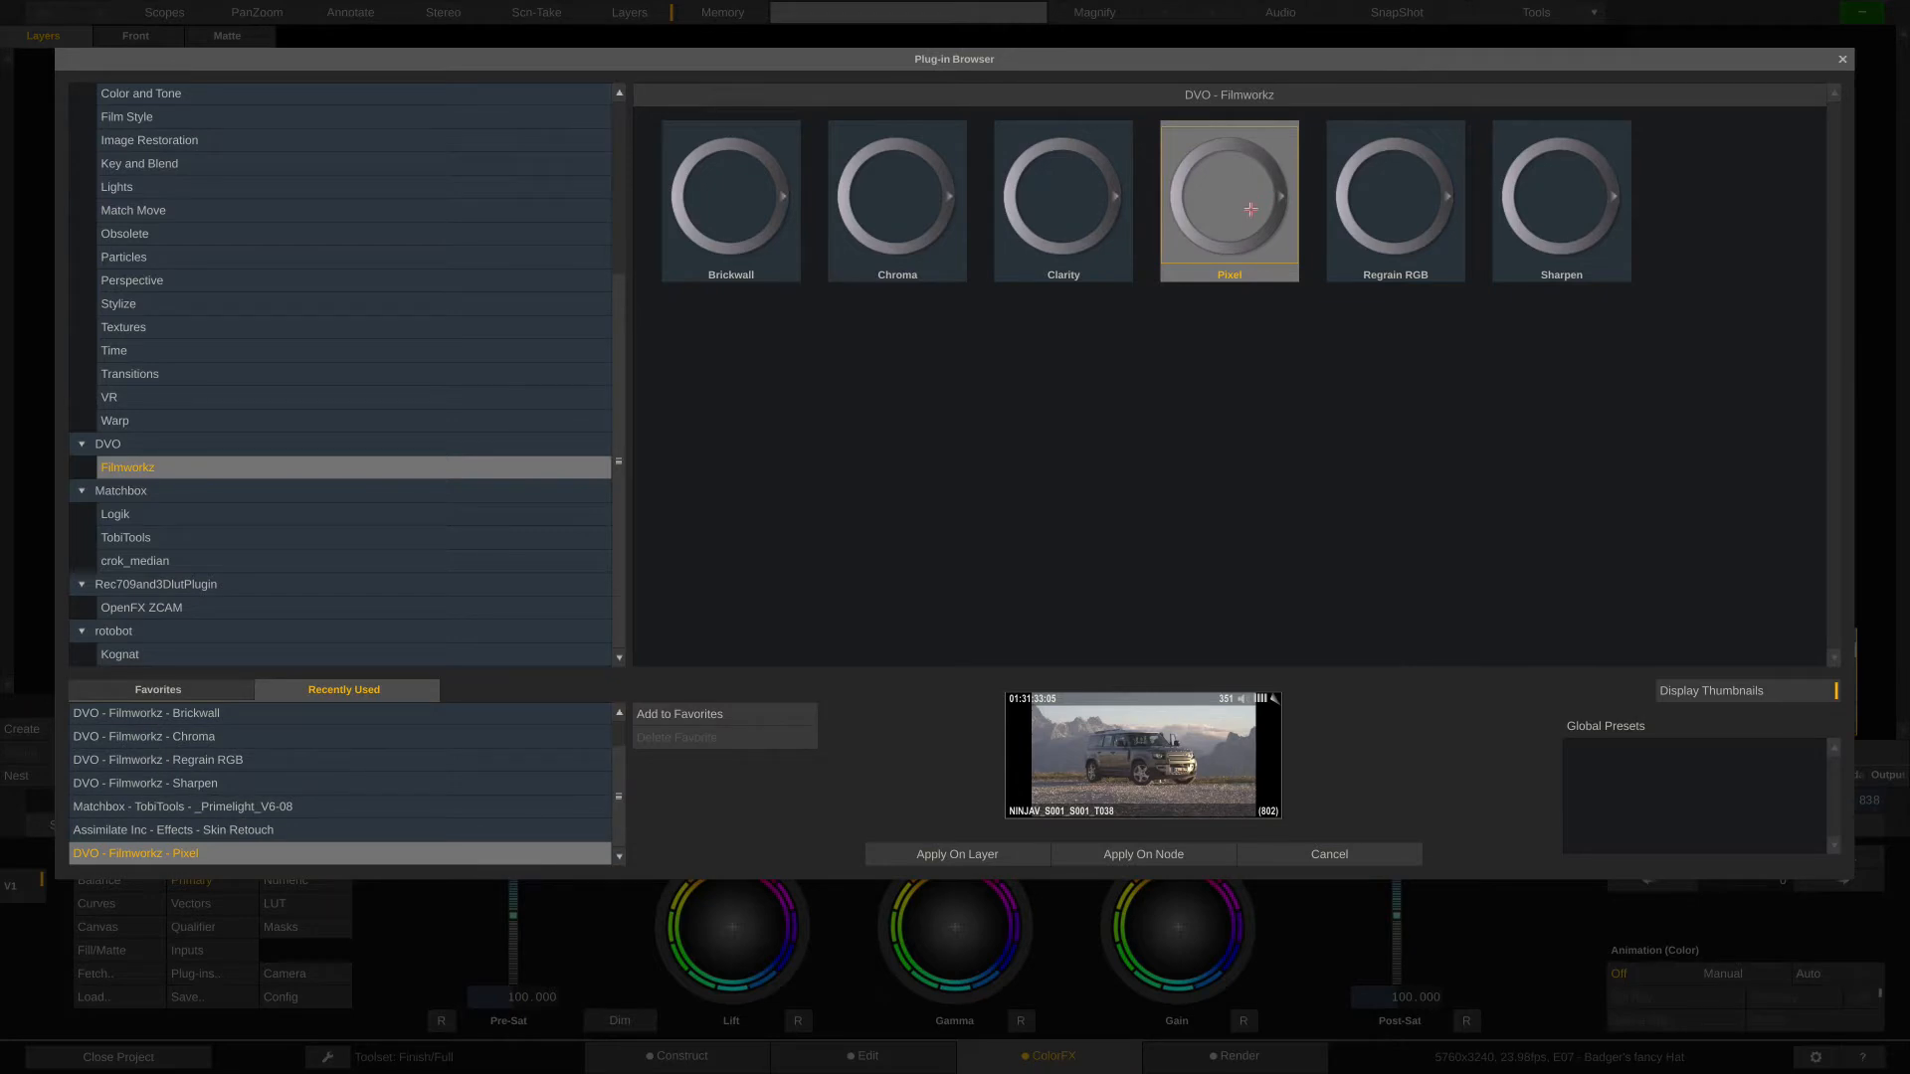
{"action": "left_click", "coordinate": [1387, 218]}
{"action": "left_click", "coordinate": [1573, 223]}
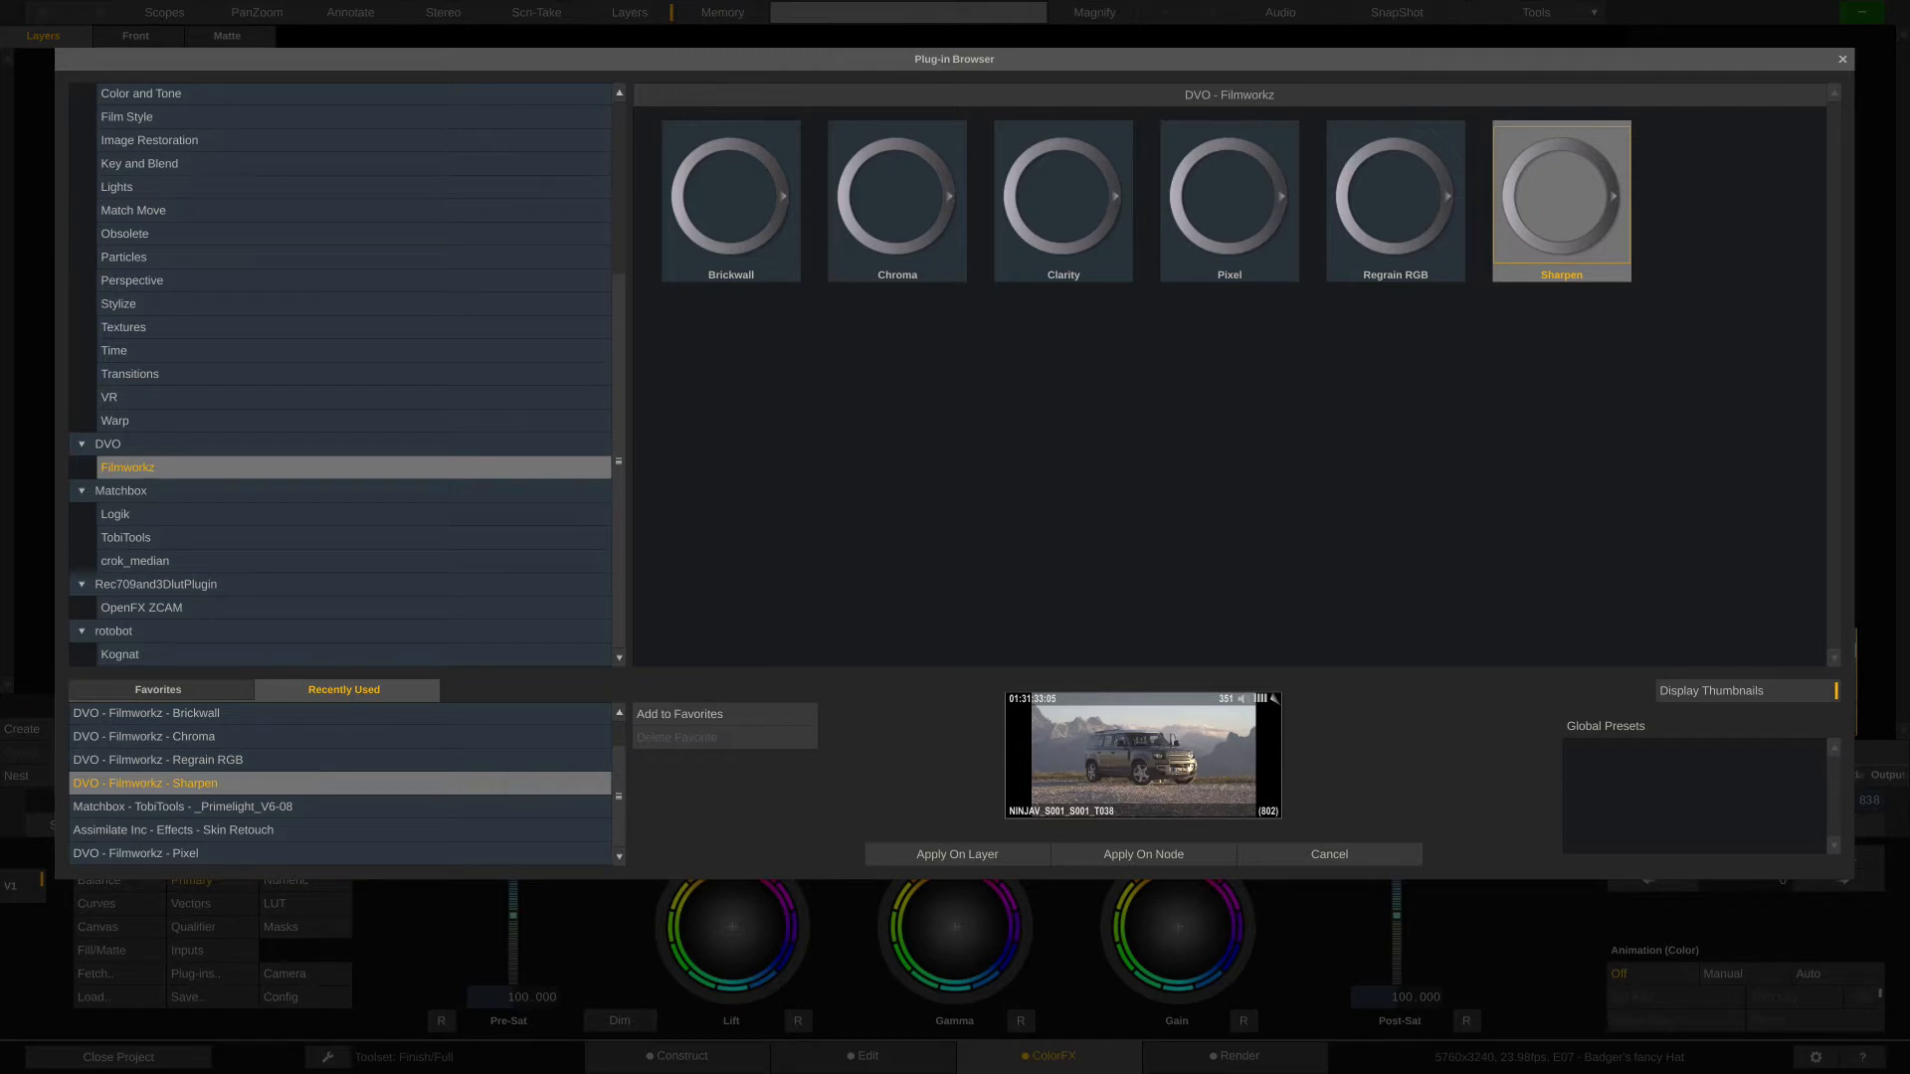
{"action": "left_click", "coordinate": [1331, 854]}
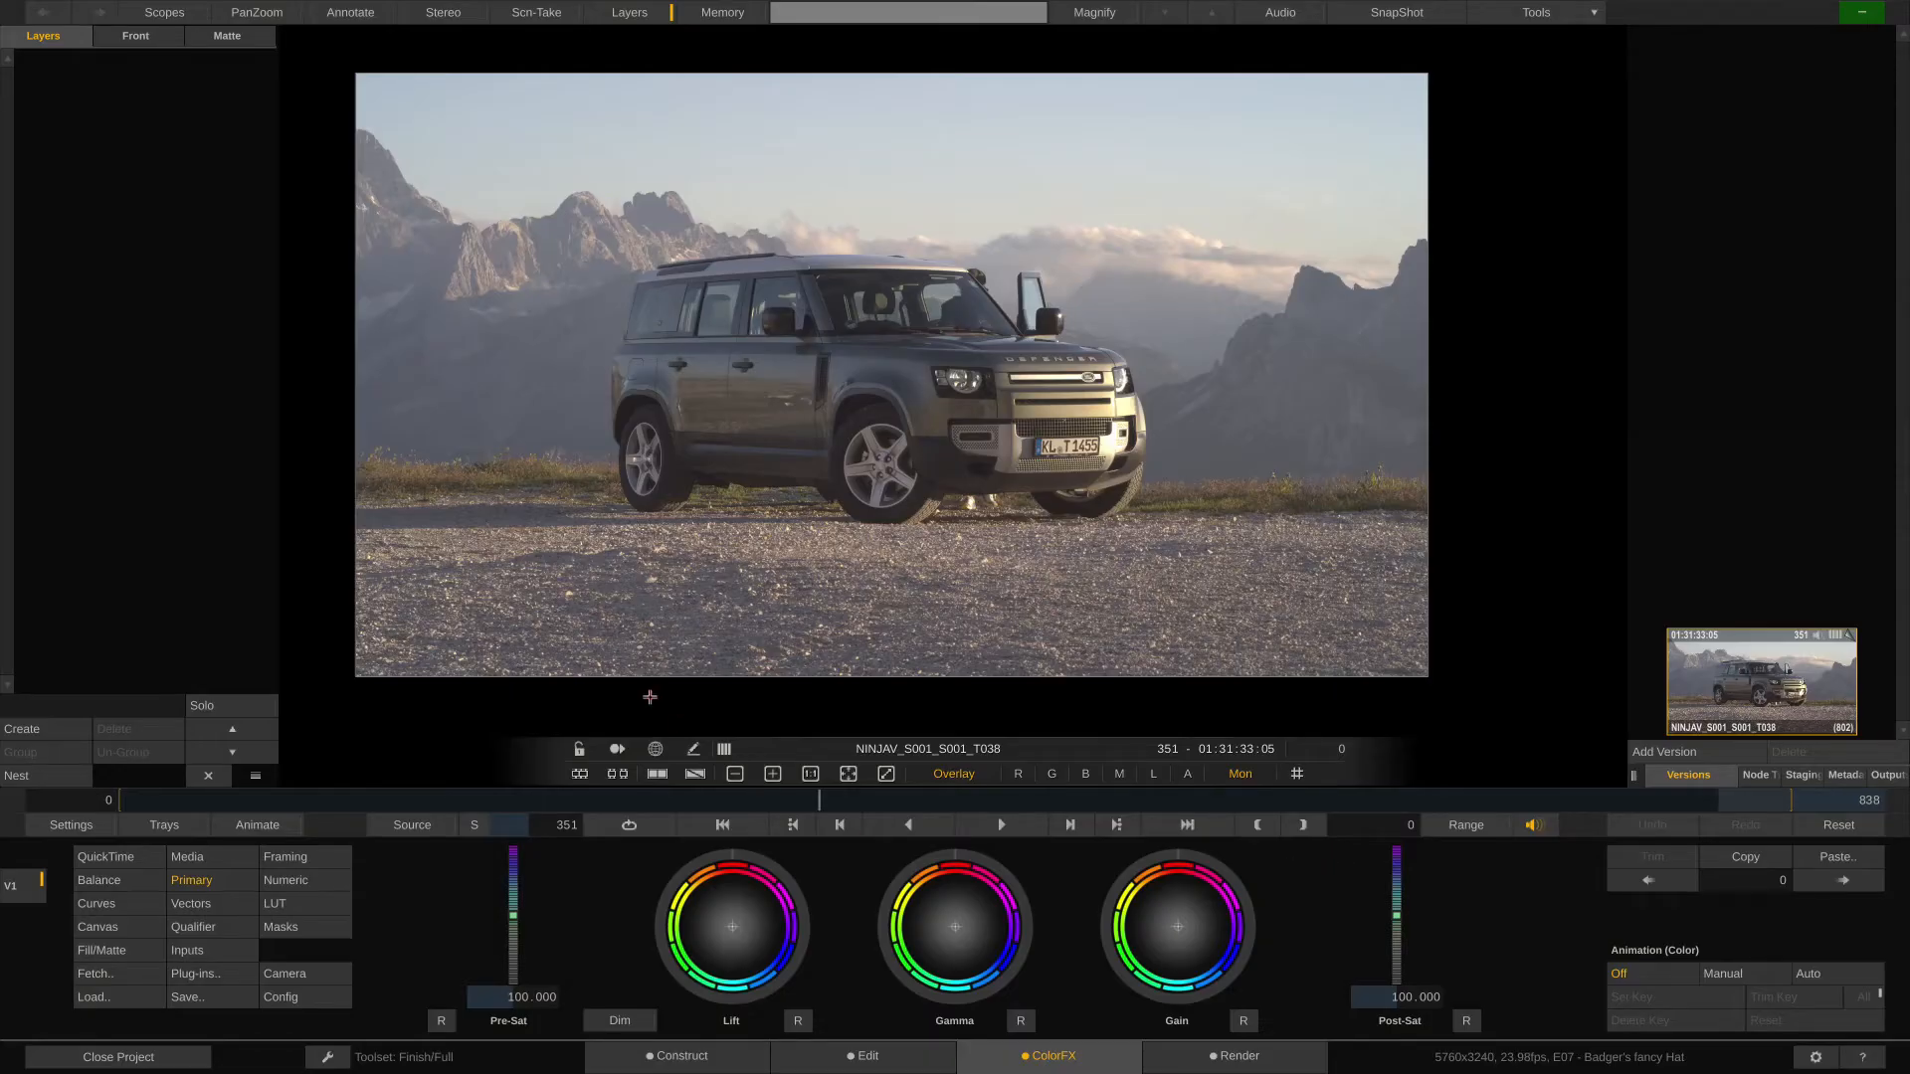
- Create a new layer on the car shot, apply DVO Sharpen to it, and review its fill and plug-in settings
{"action": "left_click", "coordinate": [35, 731]}
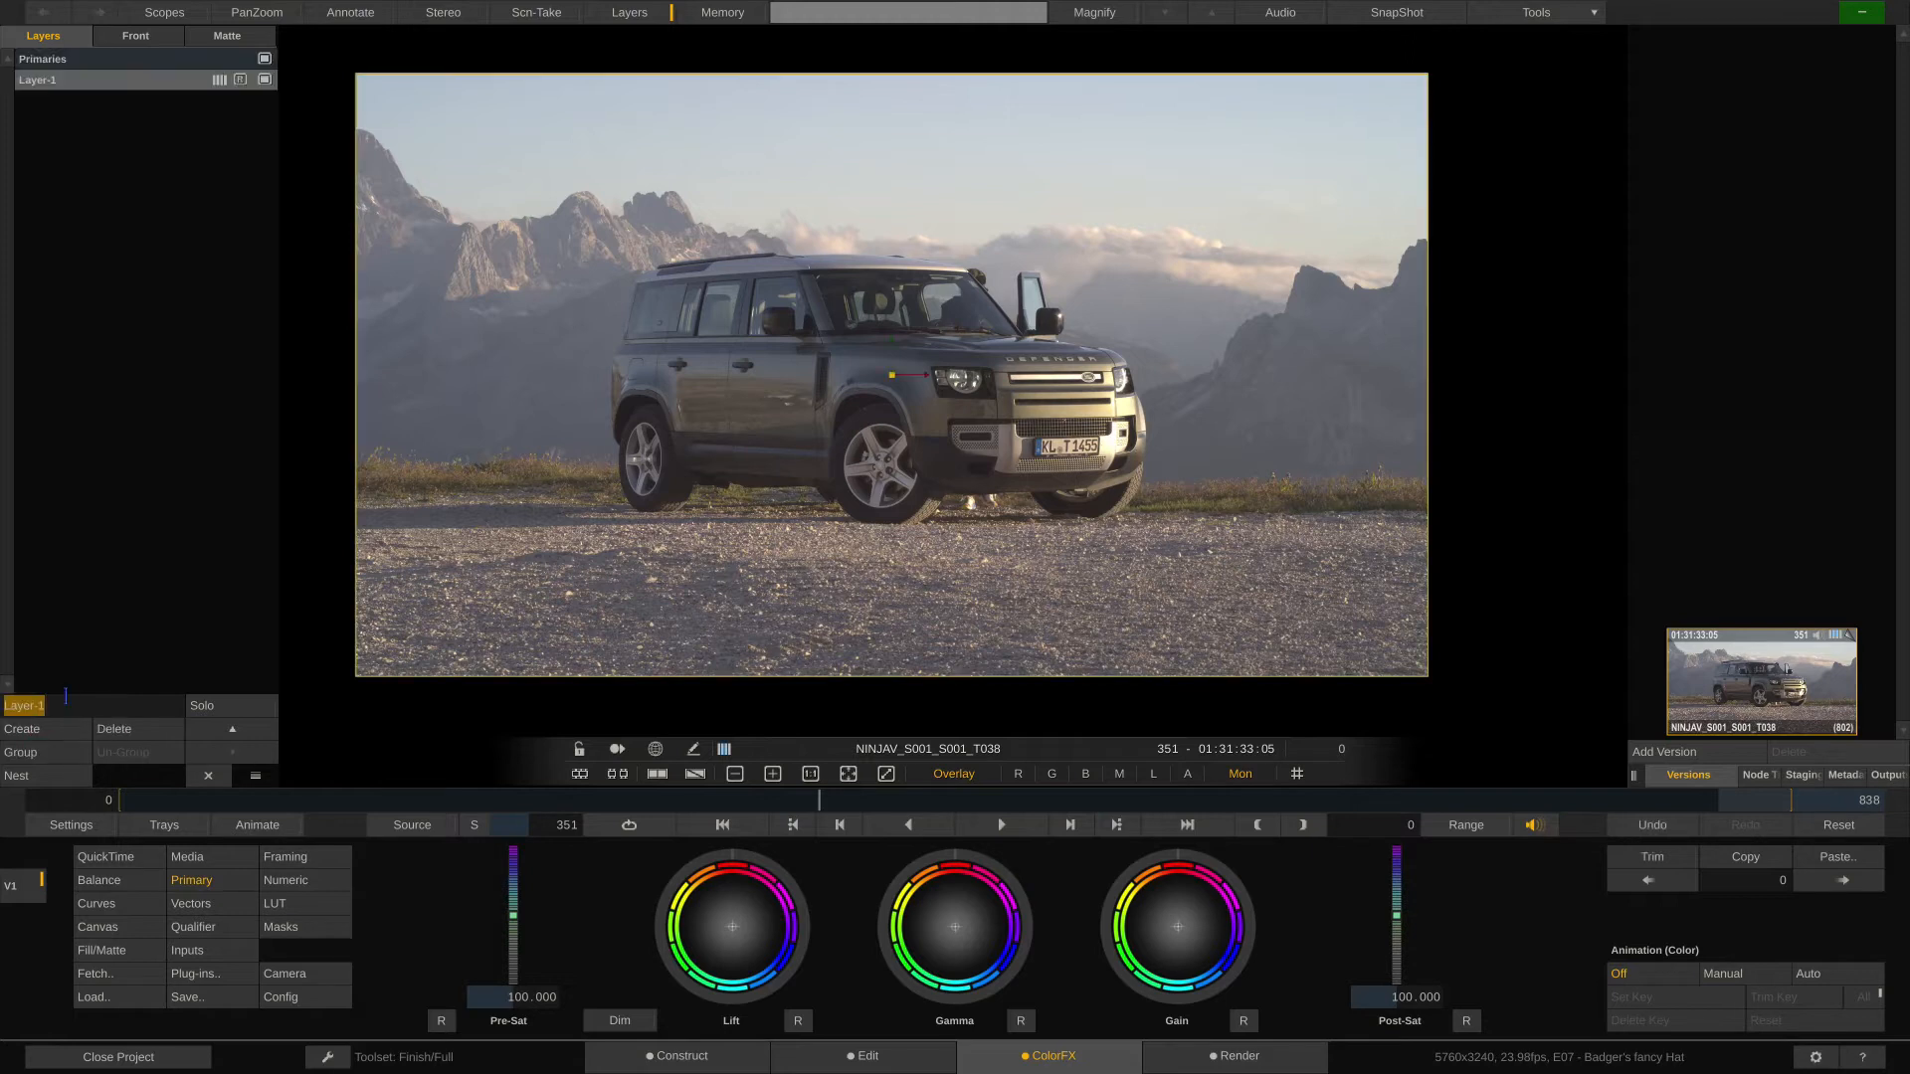
{"action": "left_click", "coordinate": [234, 152]}
{"action": "left_click", "coordinate": [234, 980]}
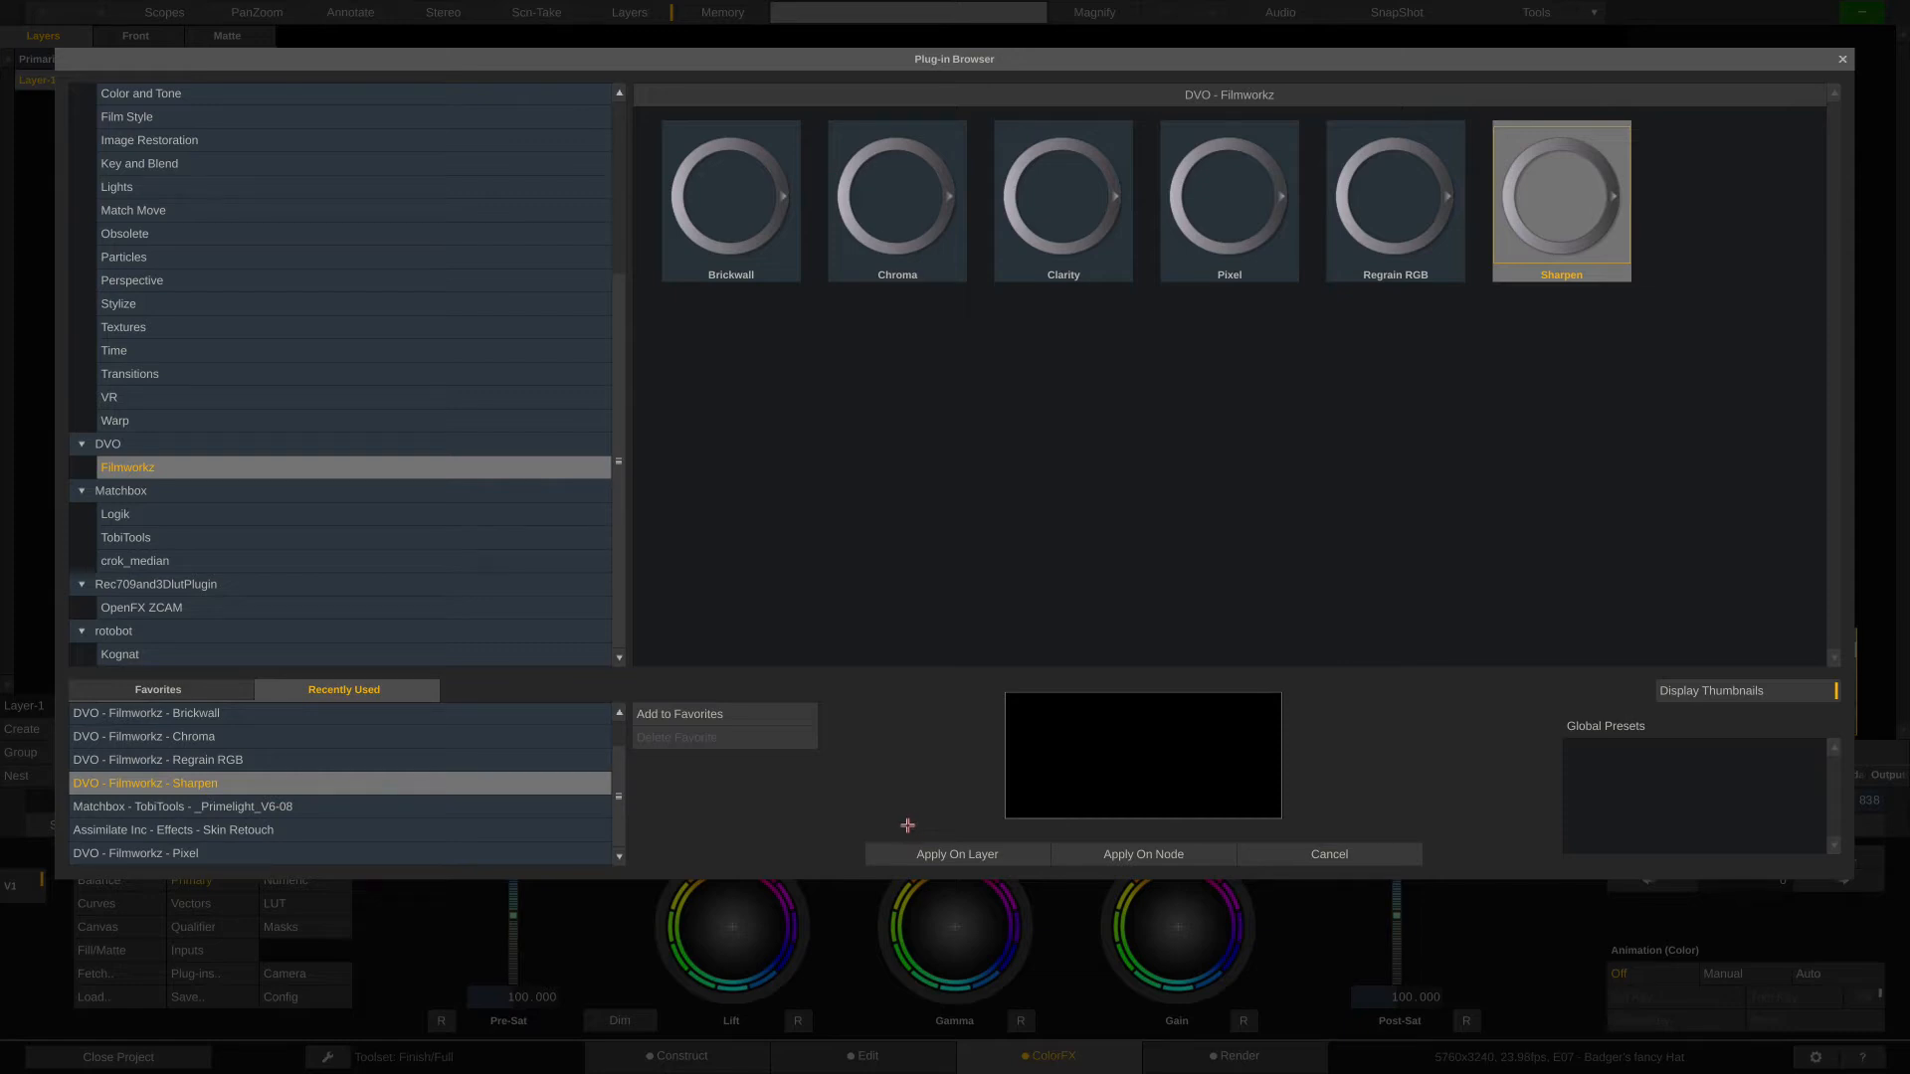
{"action": "left_click", "coordinate": [992, 856]}
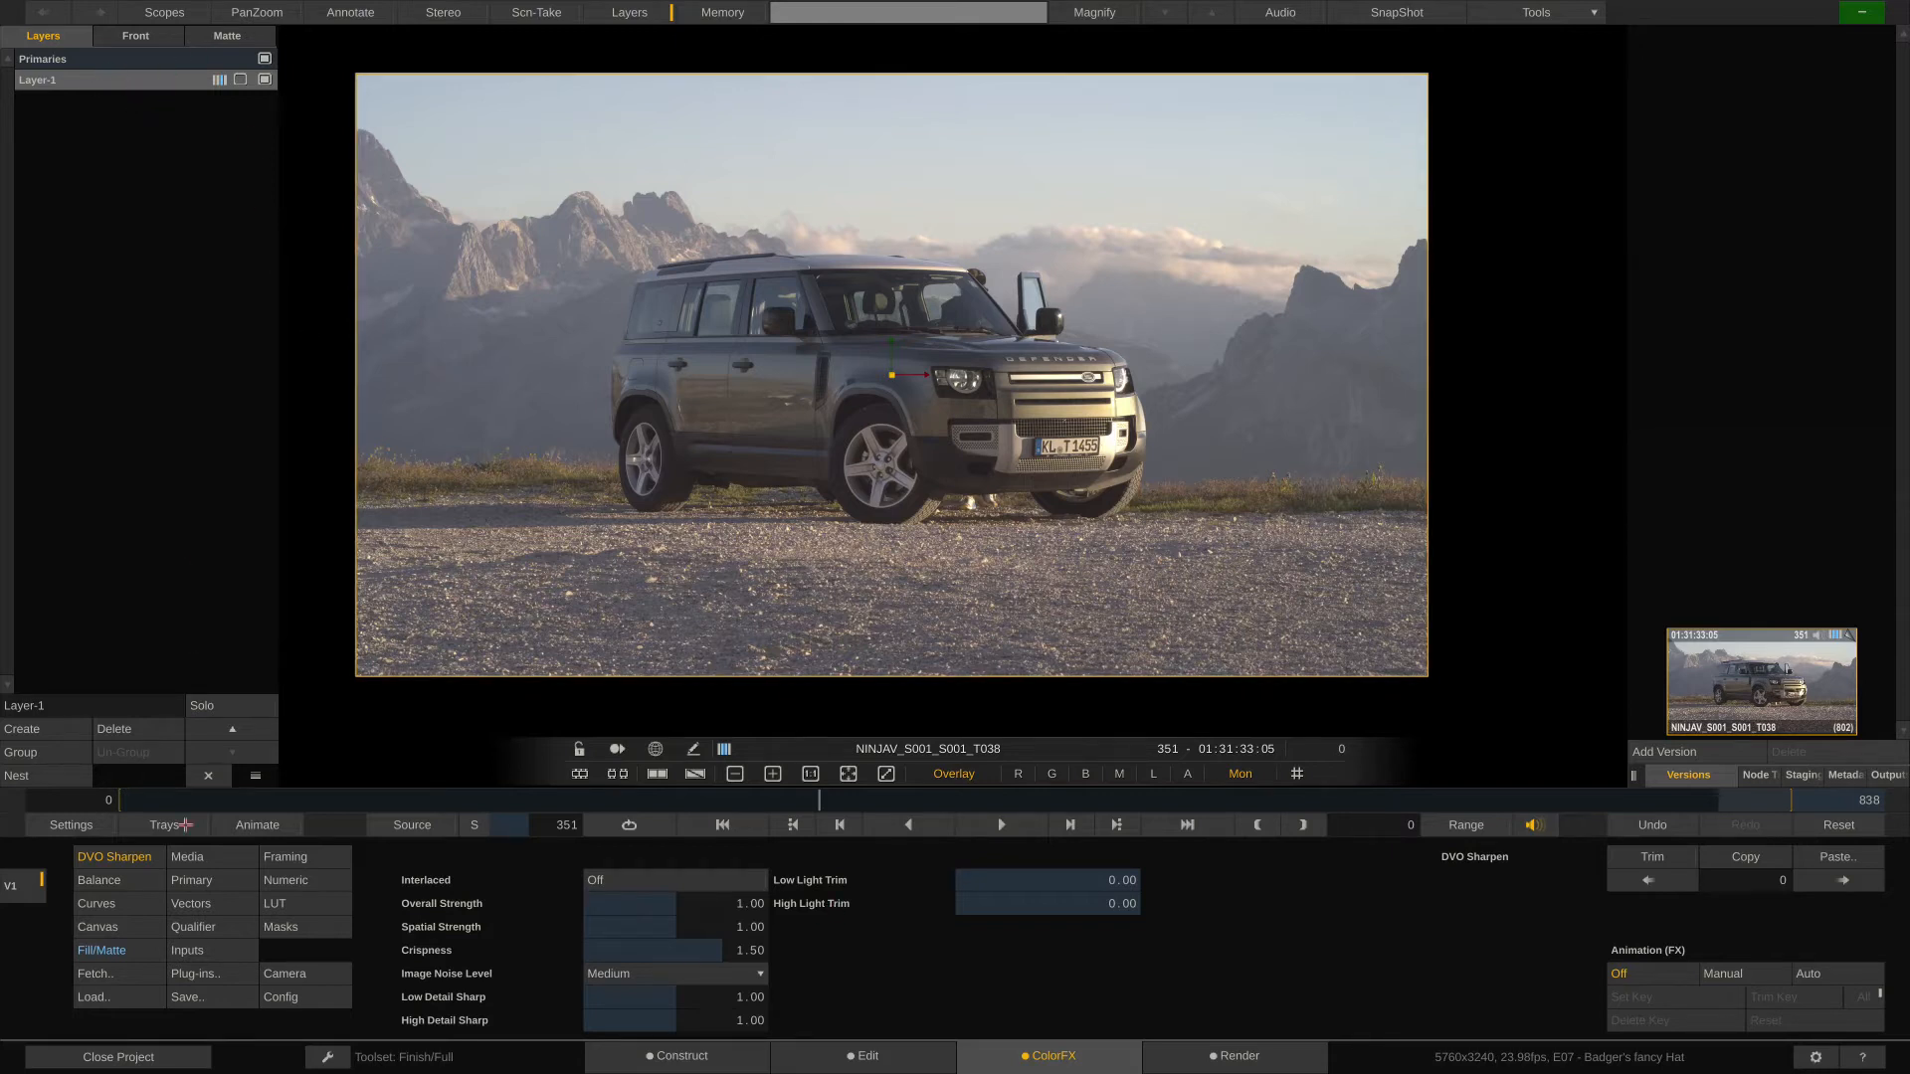
{"action": "left_click", "coordinate": [118, 950]}
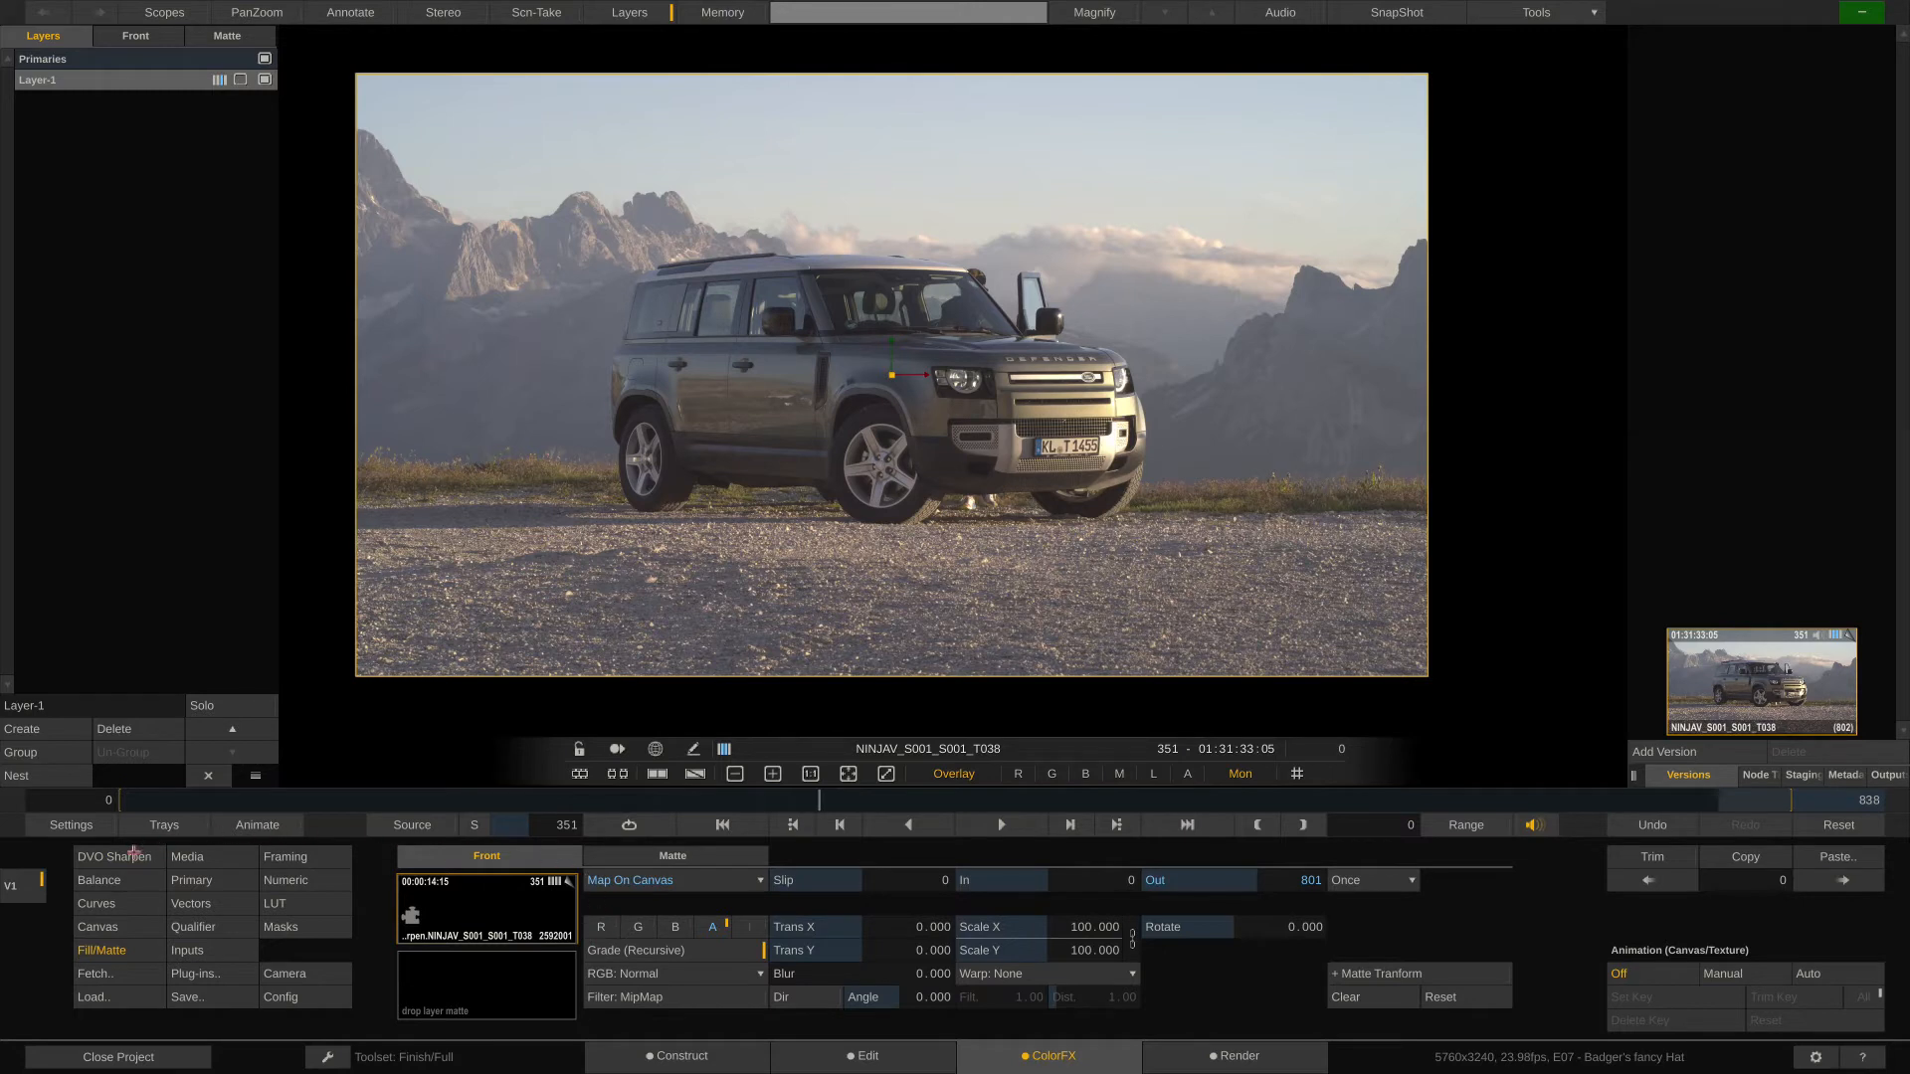
{"action": "left_click", "coordinate": [119, 858]}
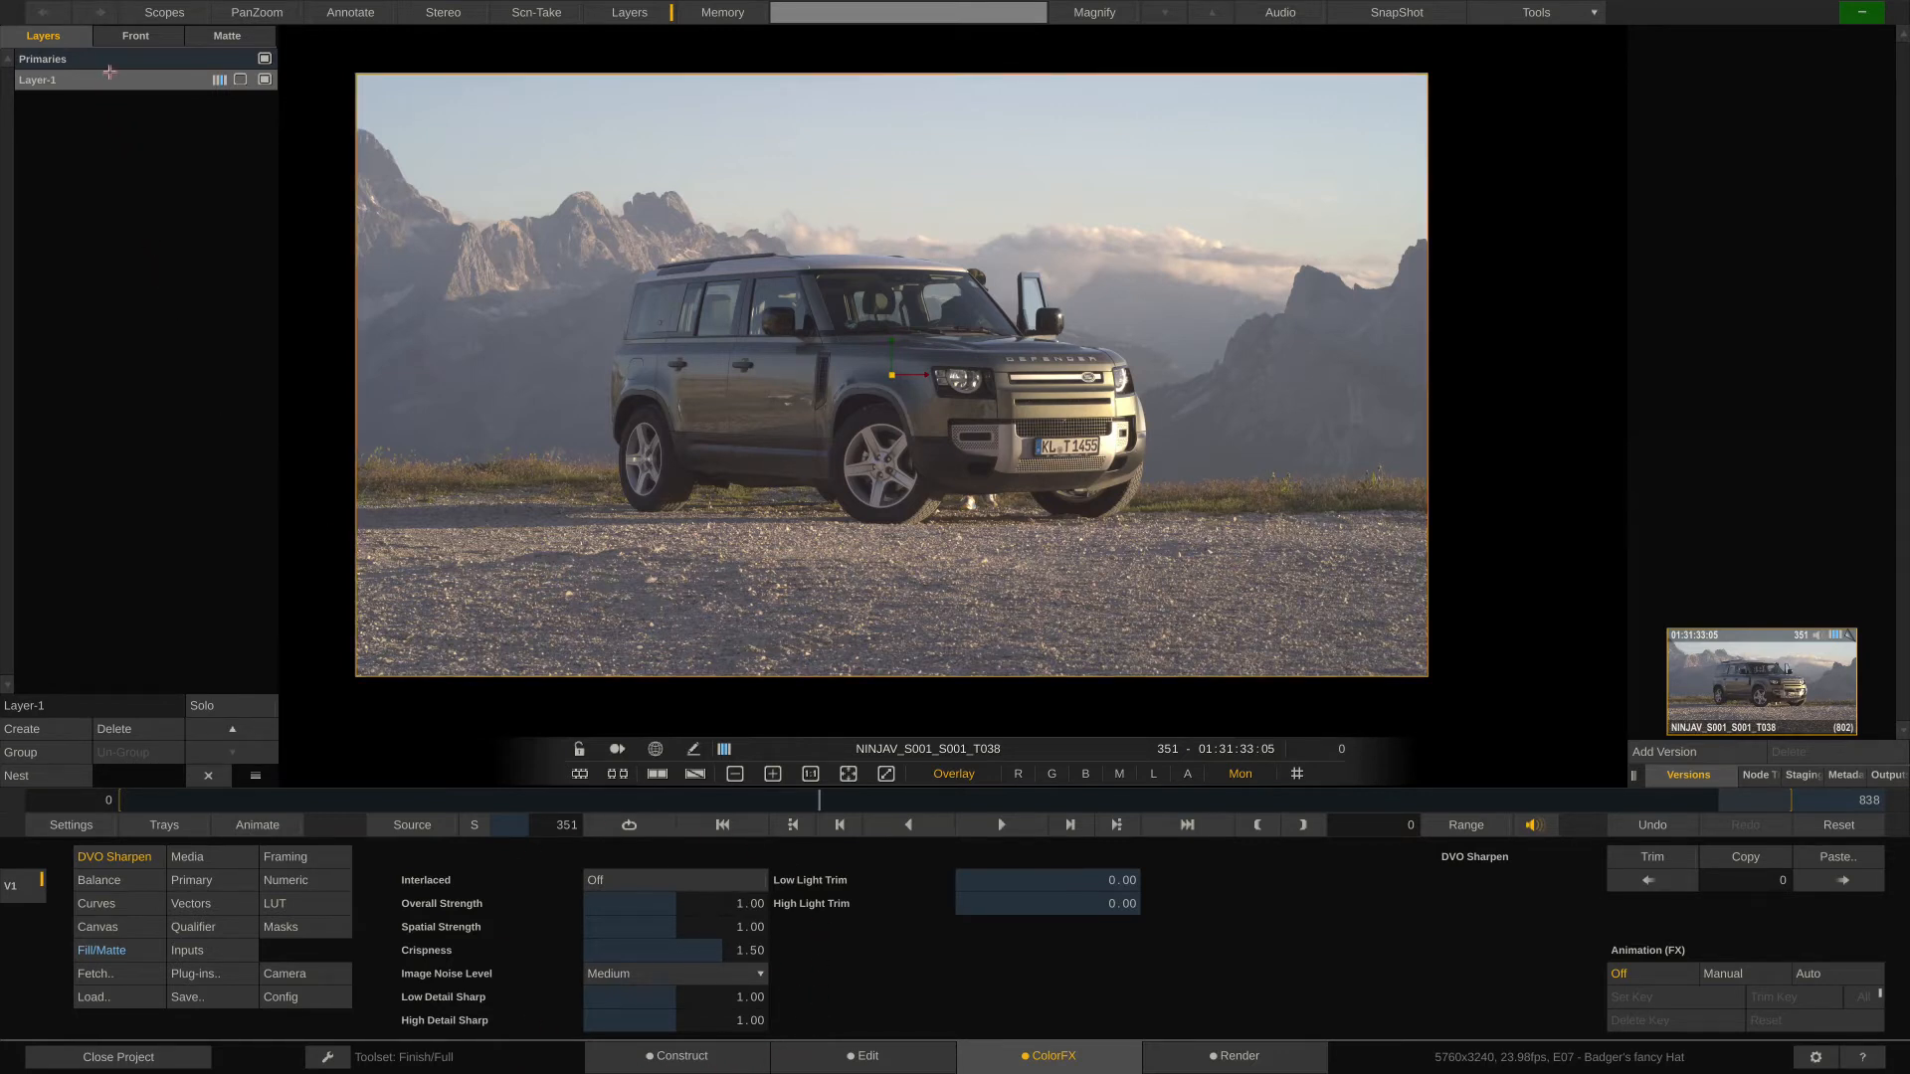
- Apply DVO Sharpen on a layer with Primaries selected, so that it gets its own new layer
{"action": "left_click", "coordinate": [113, 59]}
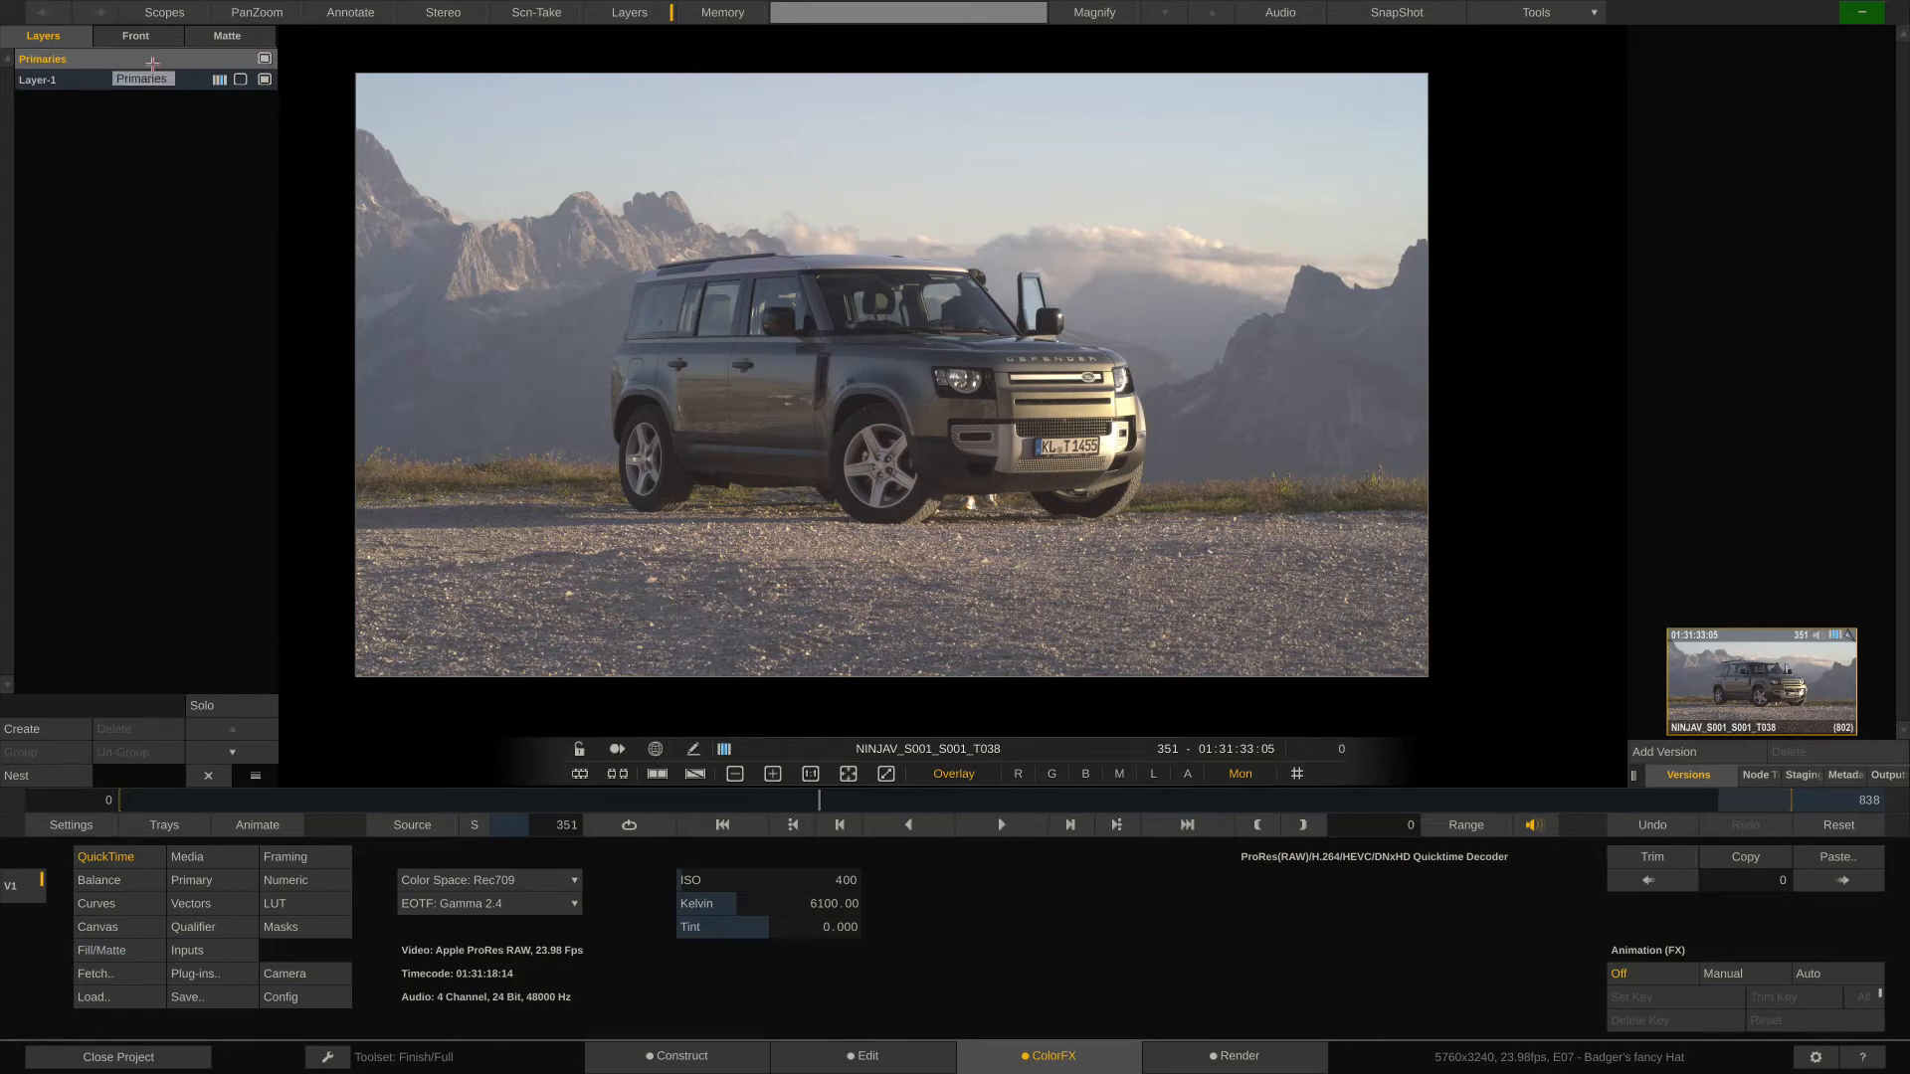
{"action": "left_click", "coordinate": [229, 979]}
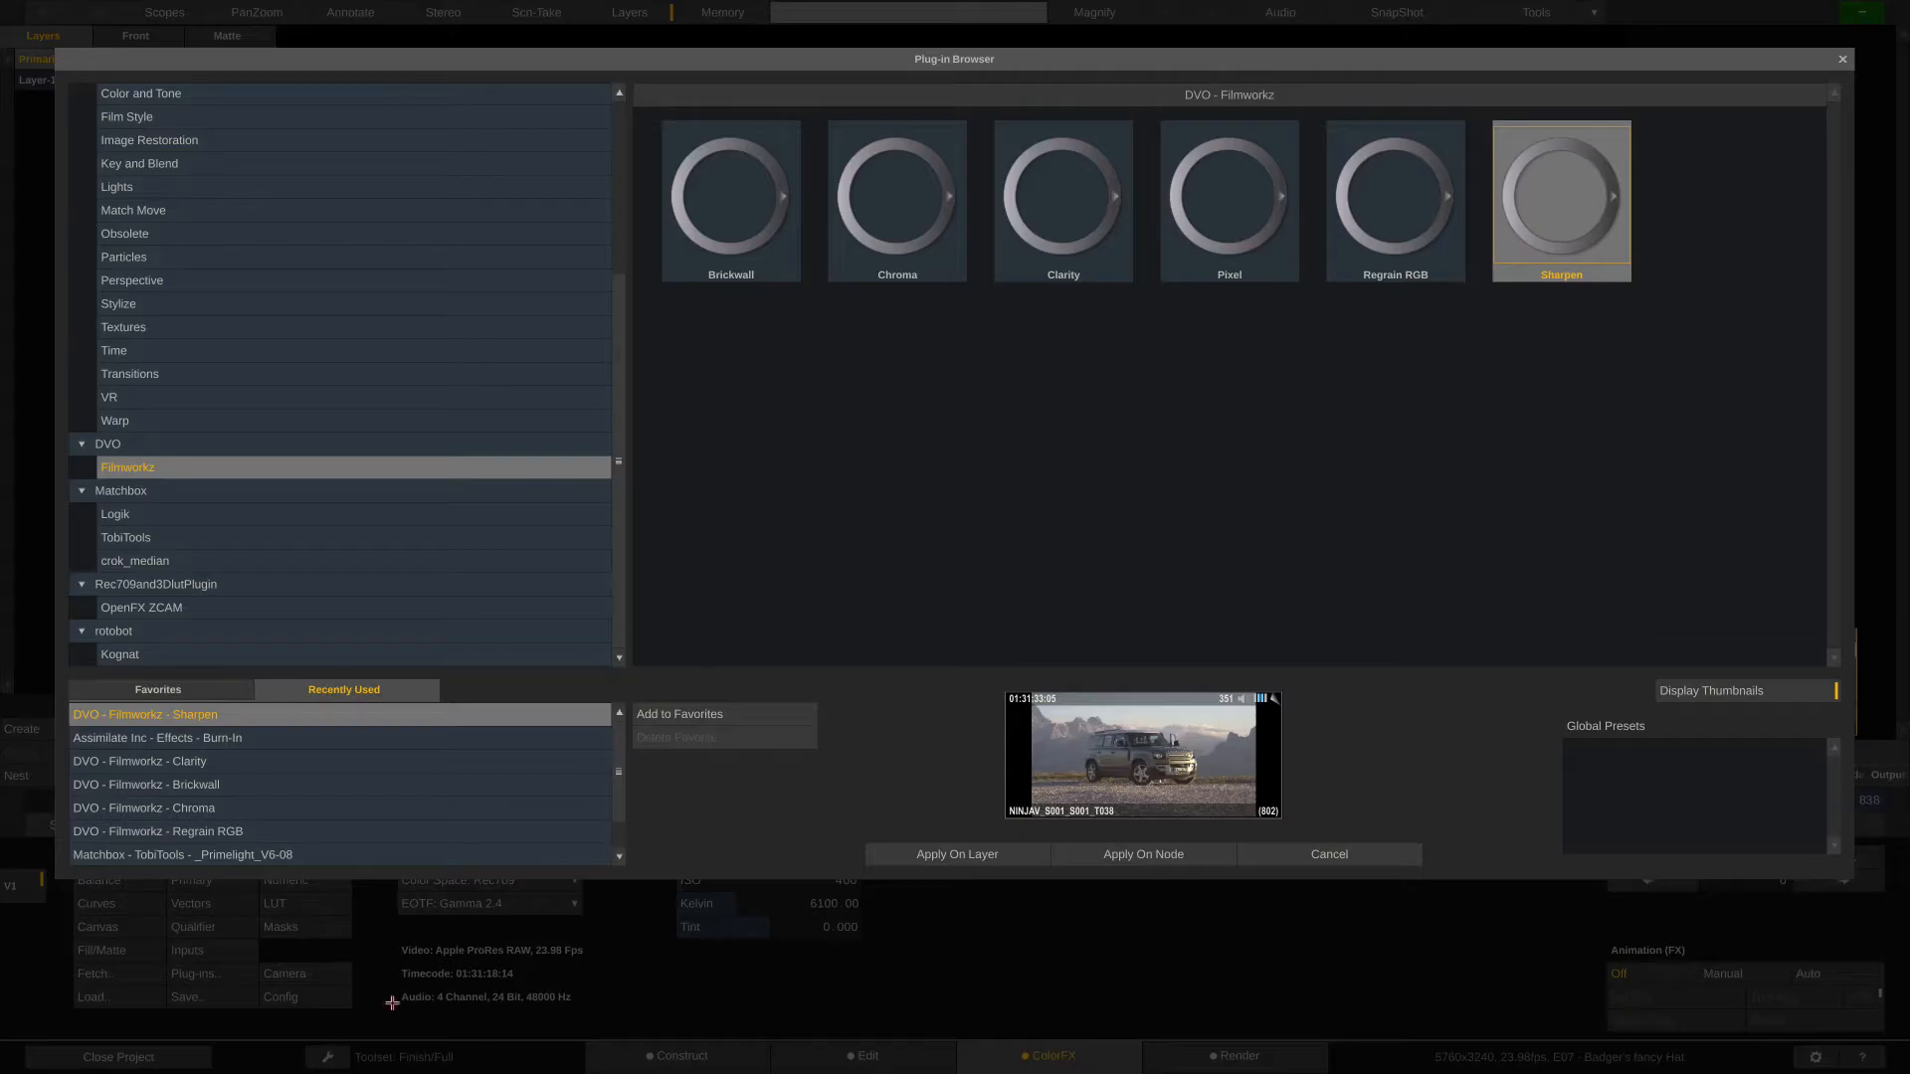
{"action": "left_click", "coordinate": [903, 852]}
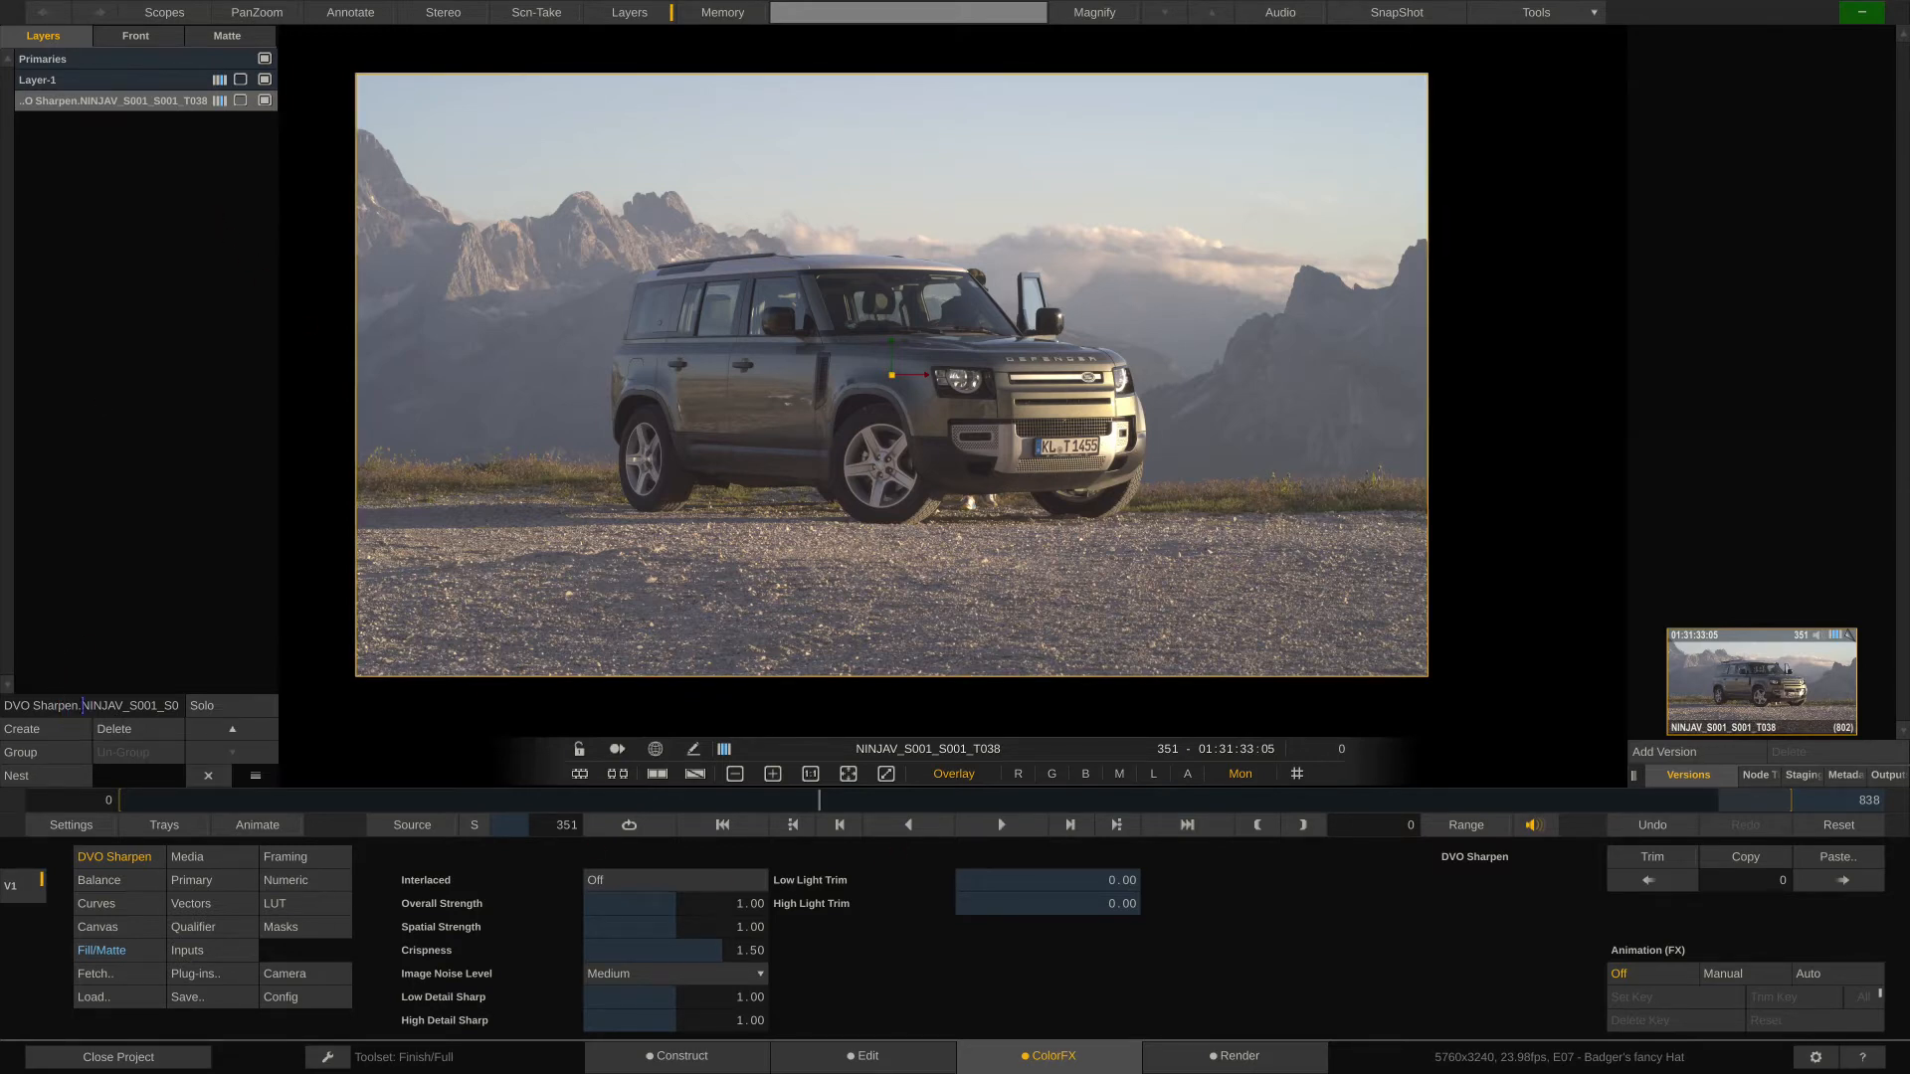
- Shorten the new plug-in layer's name to DVO Sharpen, switch the layer off and on, and select Layer-1
{"action": "key", "text": "shift+End"}
{"action": "key", "text": "Delete"}
{"action": "key", "text": "Return"}
{"action": "left_click", "coordinate": [264, 100]}
{"action": "left_click", "coordinate": [265, 100]}
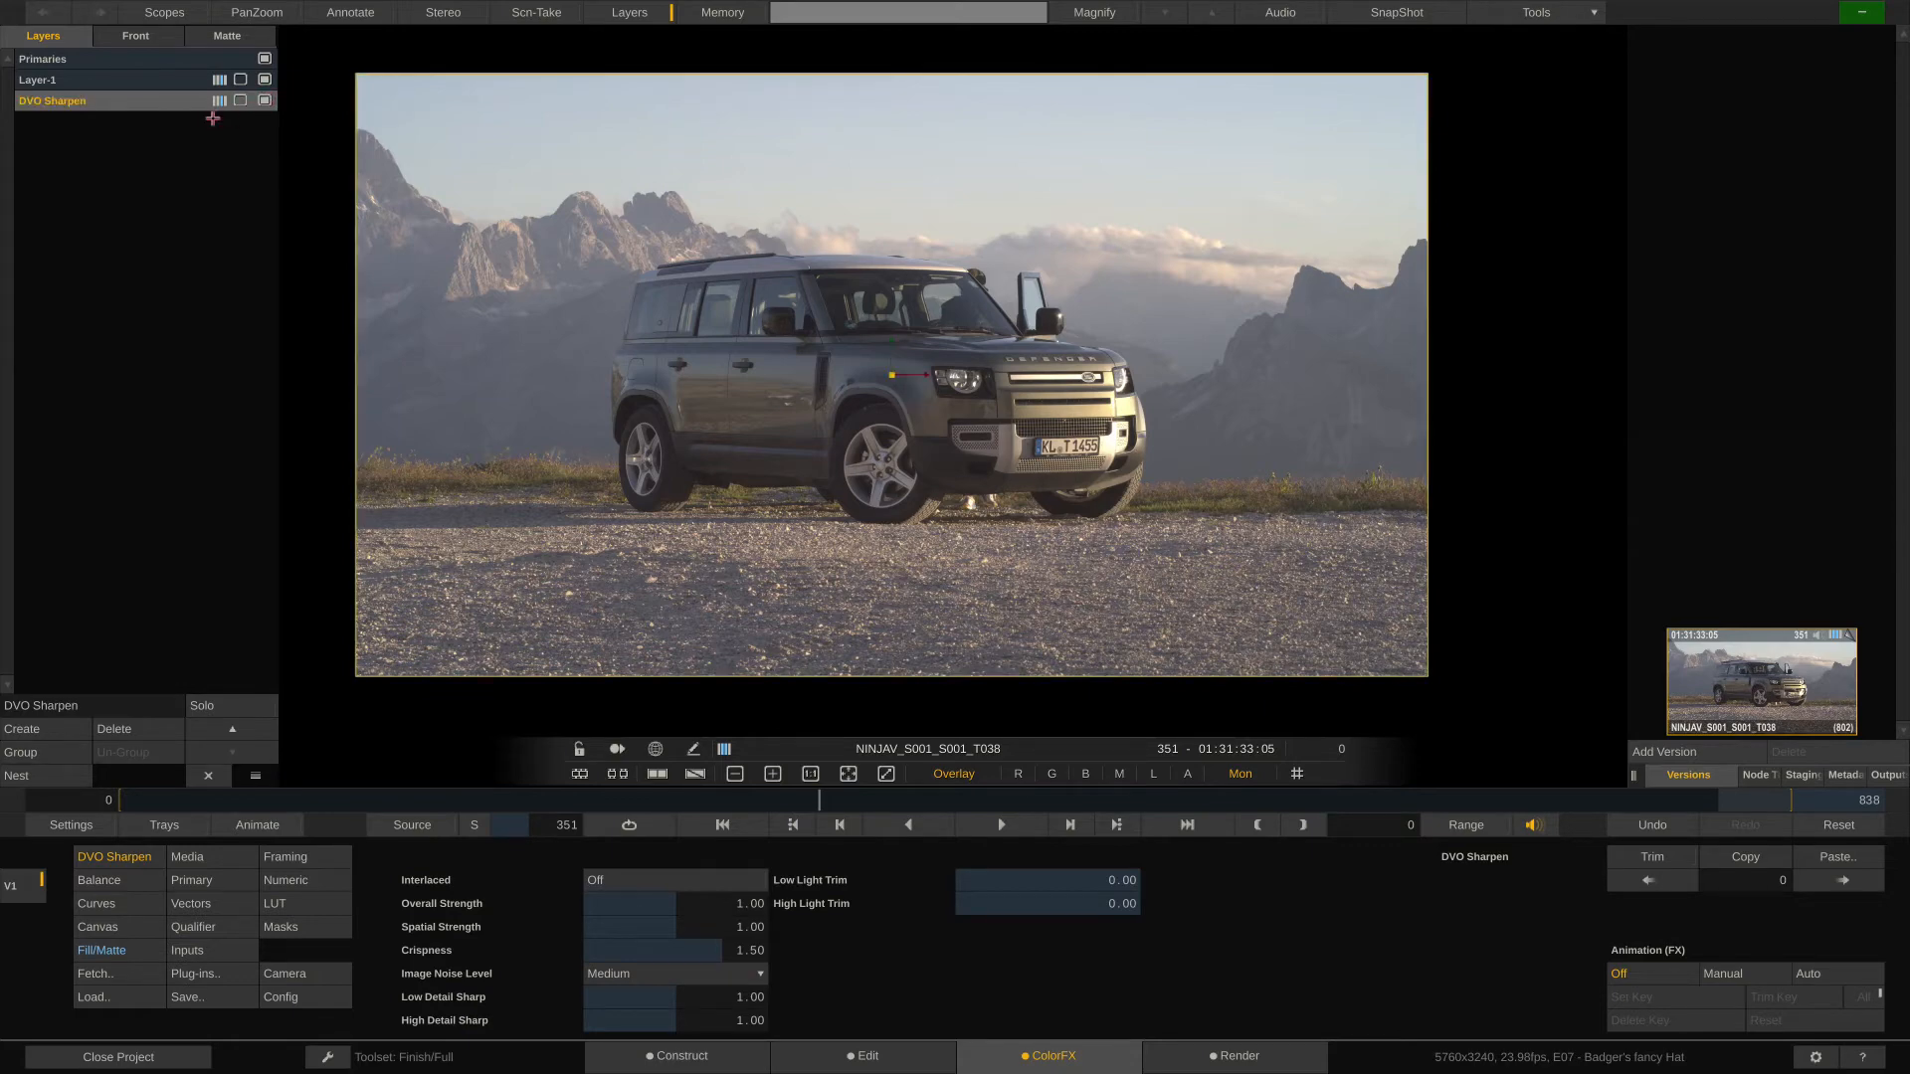
{"action": "left_click", "coordinate": [134, 81]}
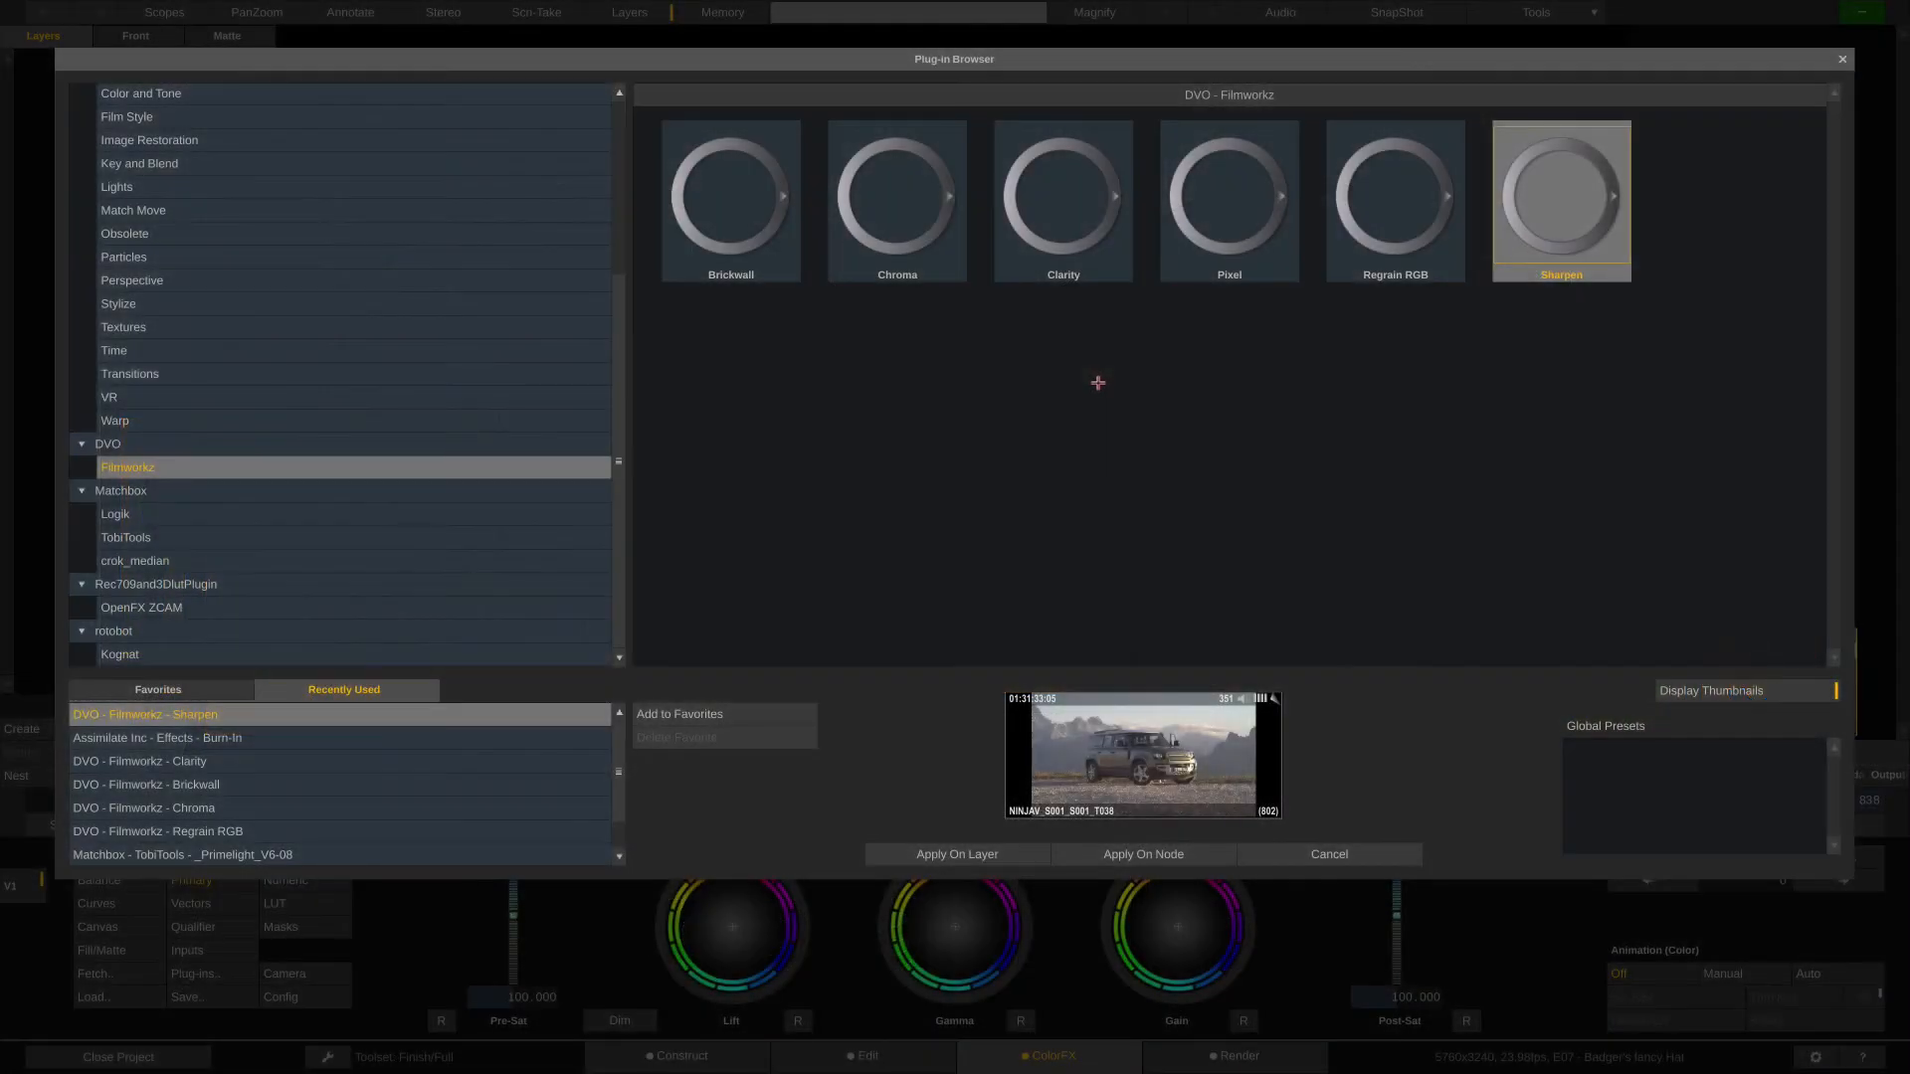
- Compare the Clarity and Pixel entries in the Plug-in Browser and leave it without applying either
{"action": "left_click", "coordinate": [1196, 199]}
{"action": "left_click", "coordinate": [1082, 202]}
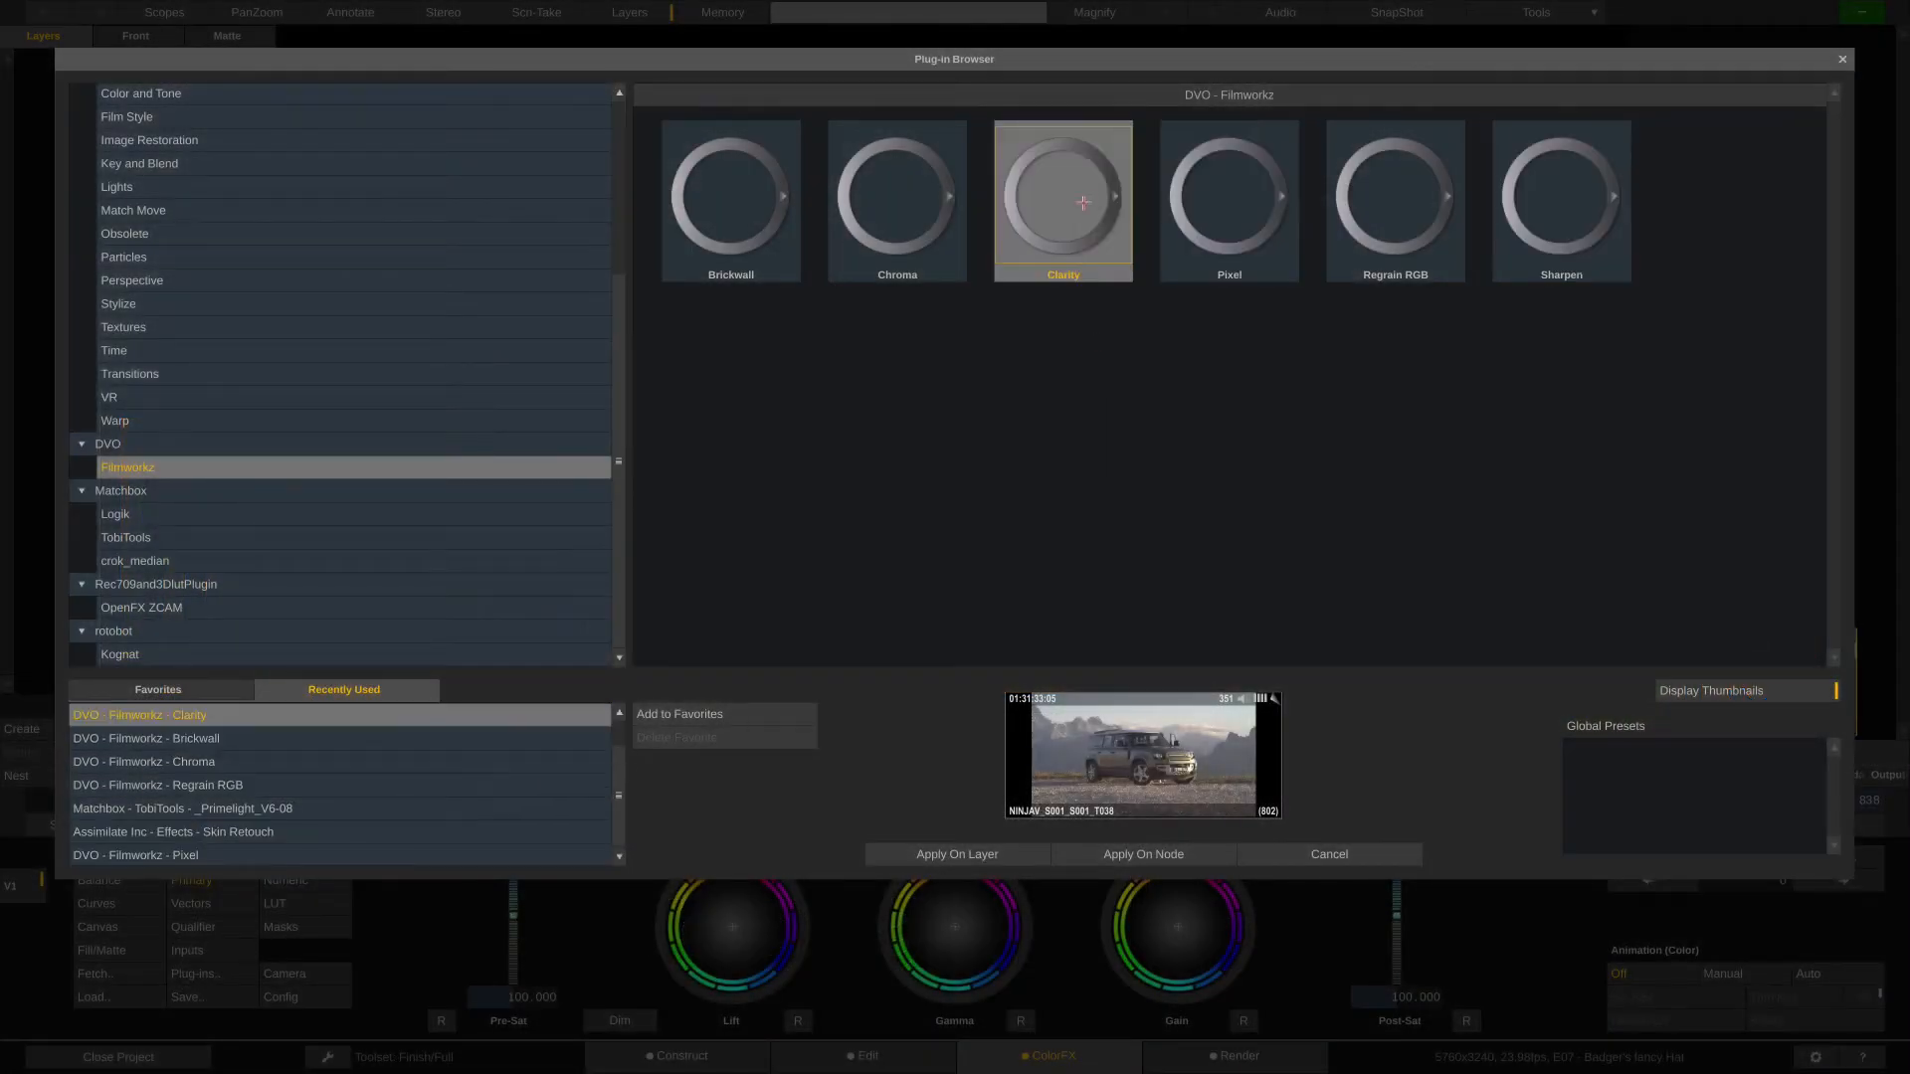
{"action": "left_click", "coordinate": [1205, 200]}
{"action": "left_click", "coordinate": [1115, 204]}
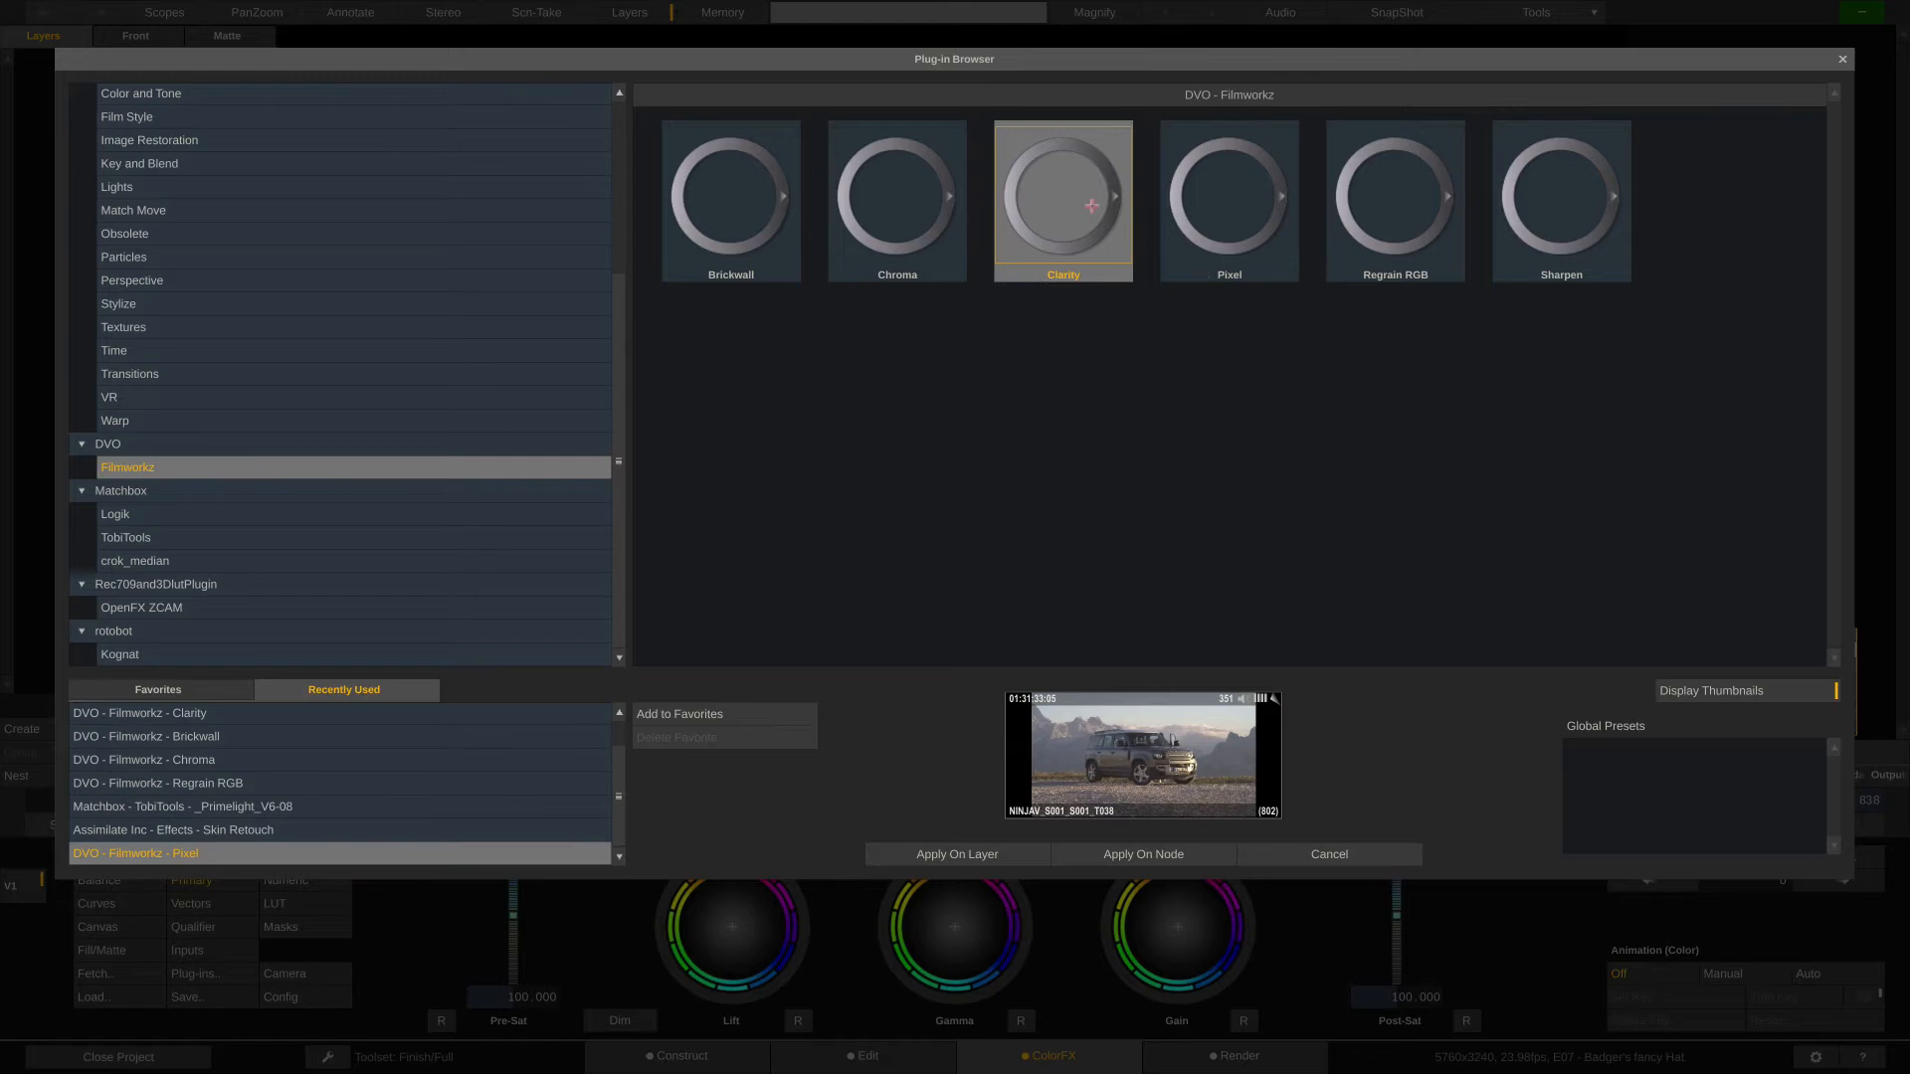
{"action": "left_click", "coordinate": [1206, 202]}
{"action": "left_click", "coordinate": [1056, 207]}
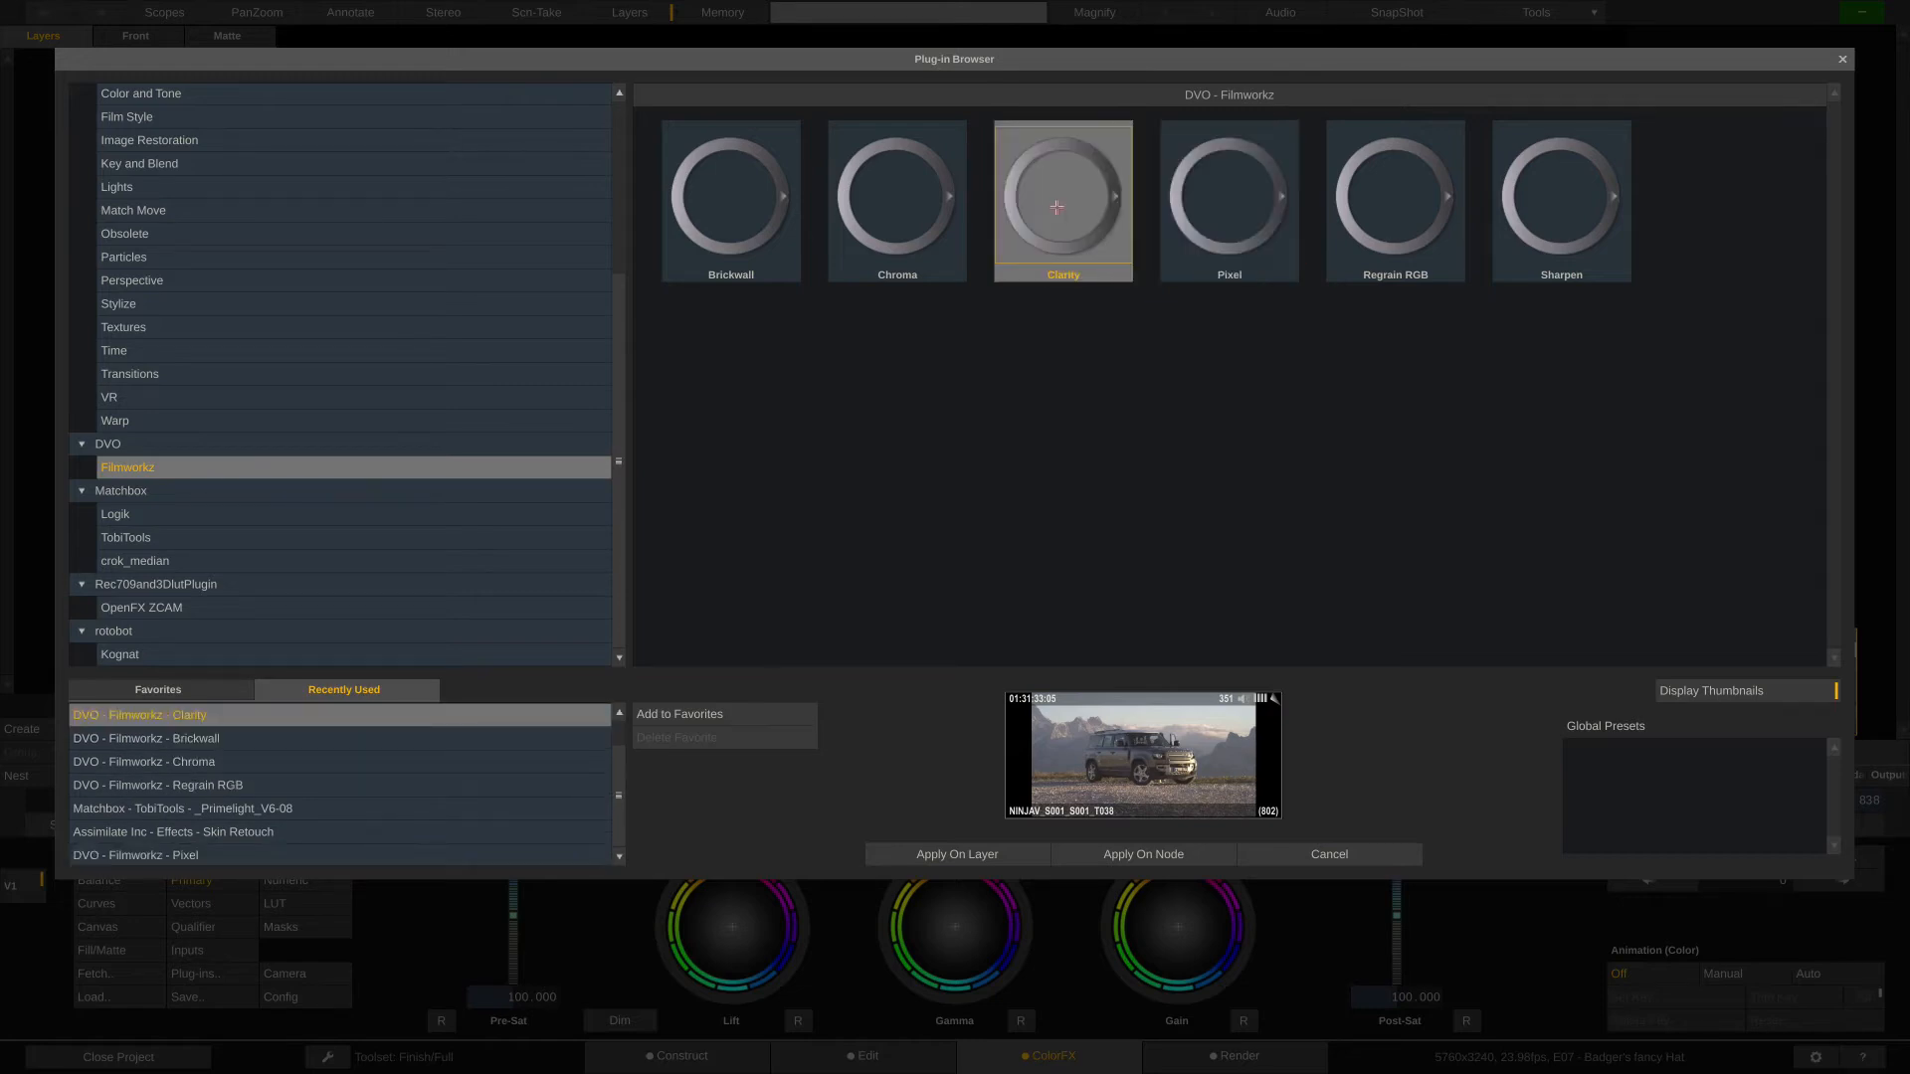
{"action": "left_click", "coordinate": [1318, 862]}
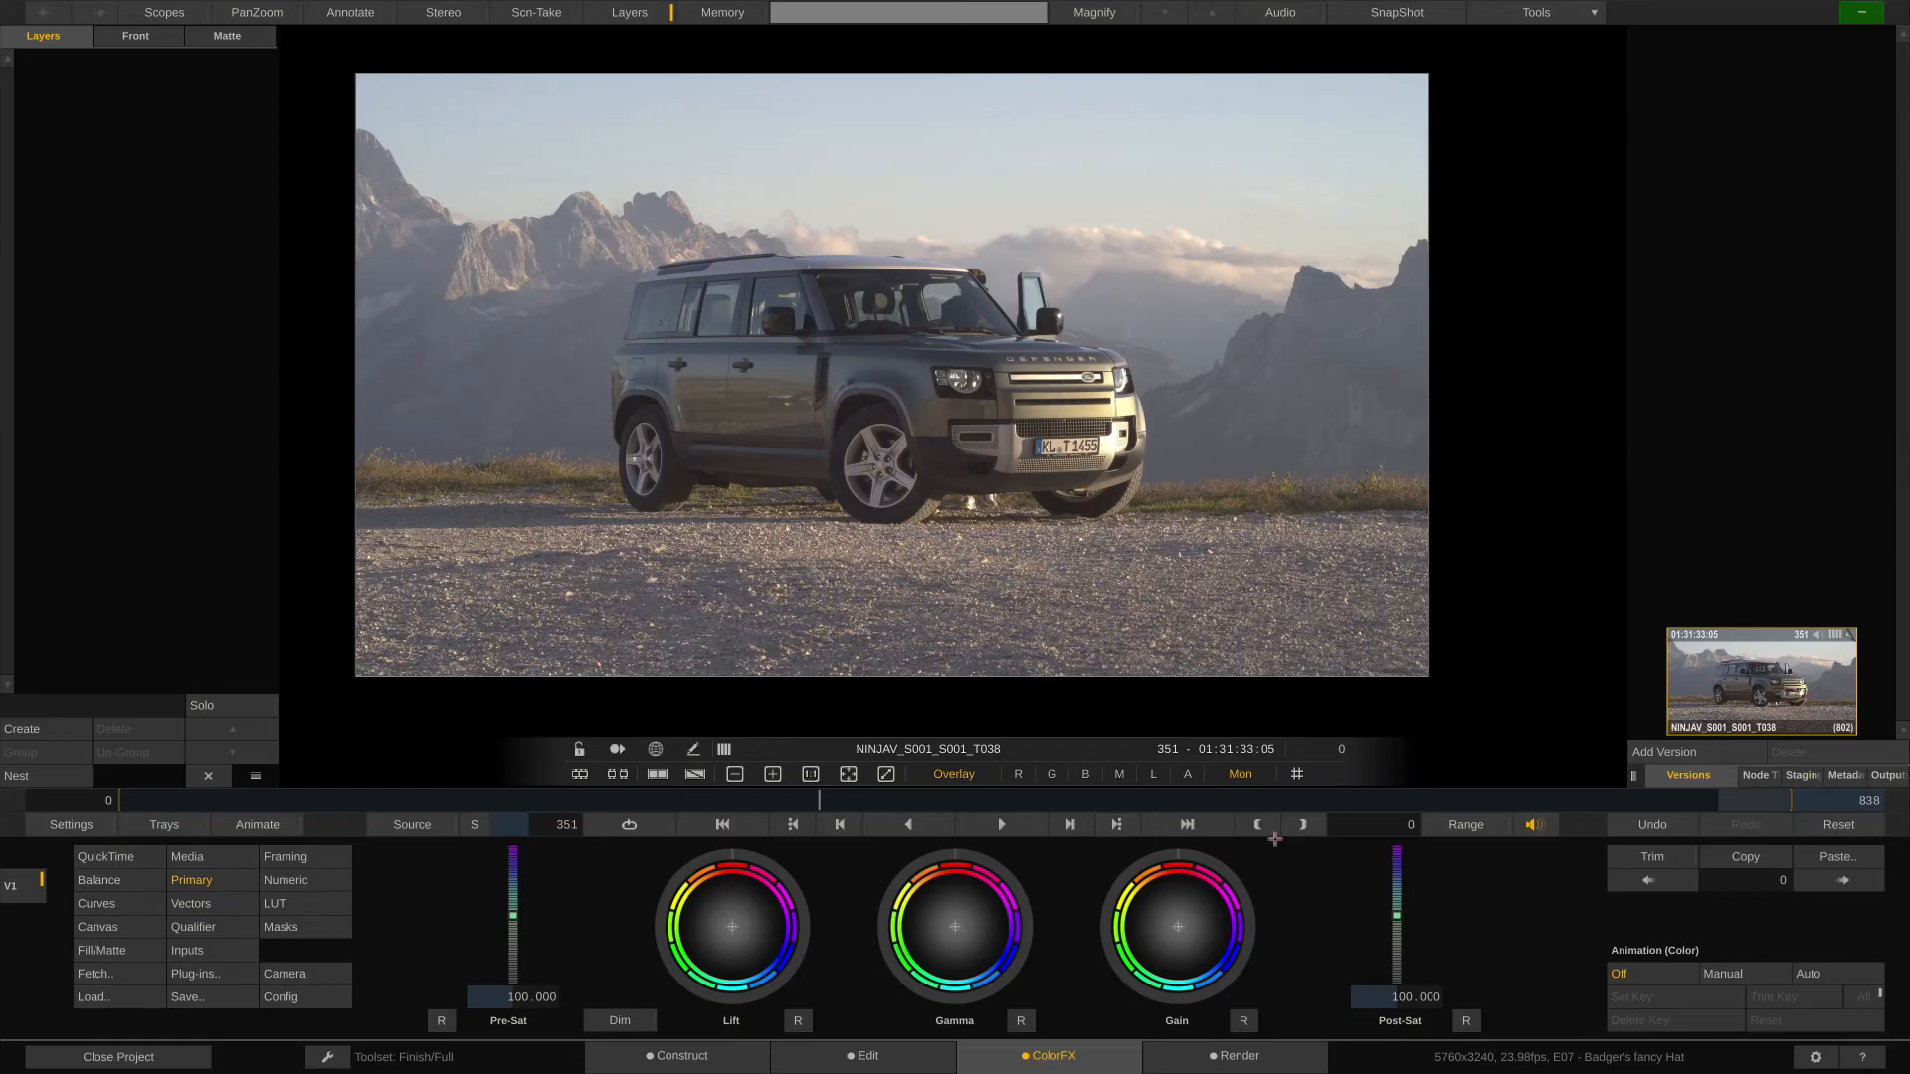
- Apply the DVO Clarity plug-in on the node of the woman's portrait shot, 021_rboomer_lr060_150P
{"action": "left_click", "coordinate": [1743, 801]}
{"action": "left_click", "coordinate": [998, 816]}
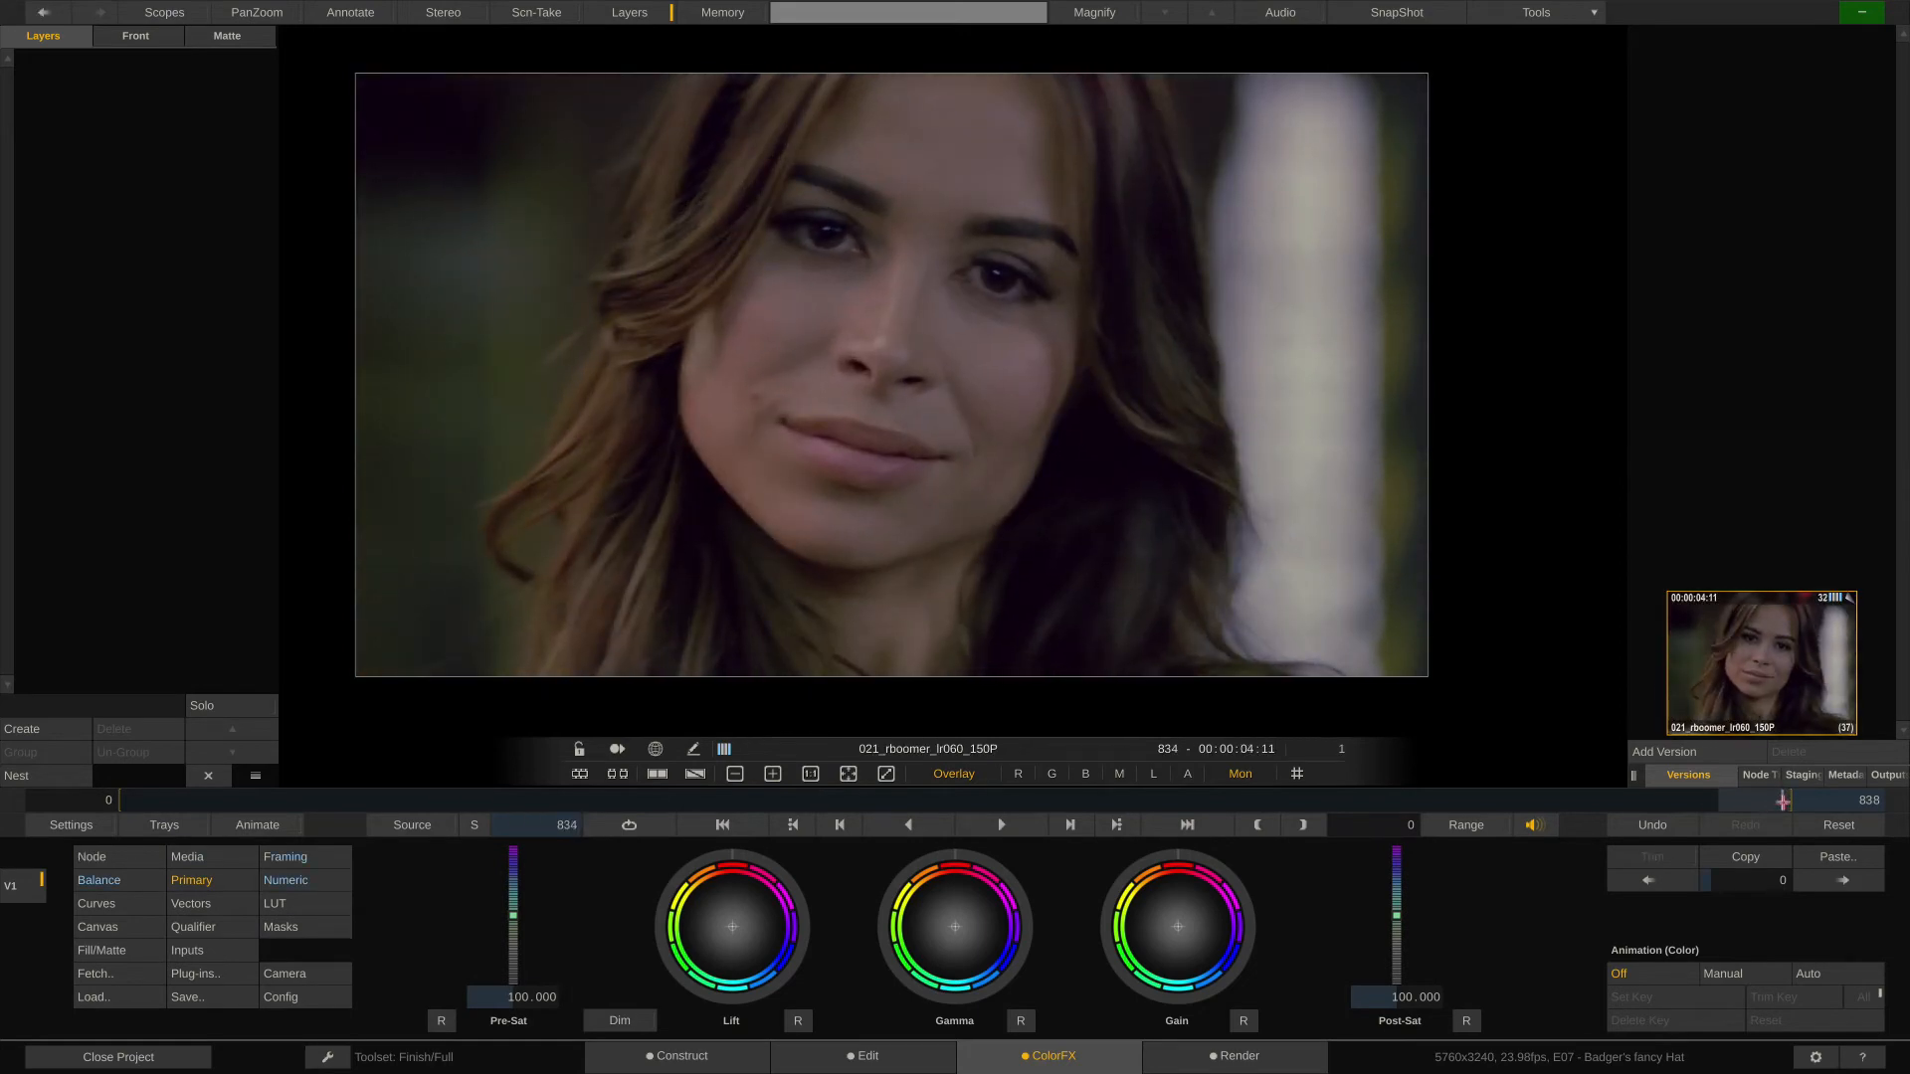
{"action": "scroll", "coordinate": [994, 637], "scroll_direction": "up", "scroll_amount": 5}
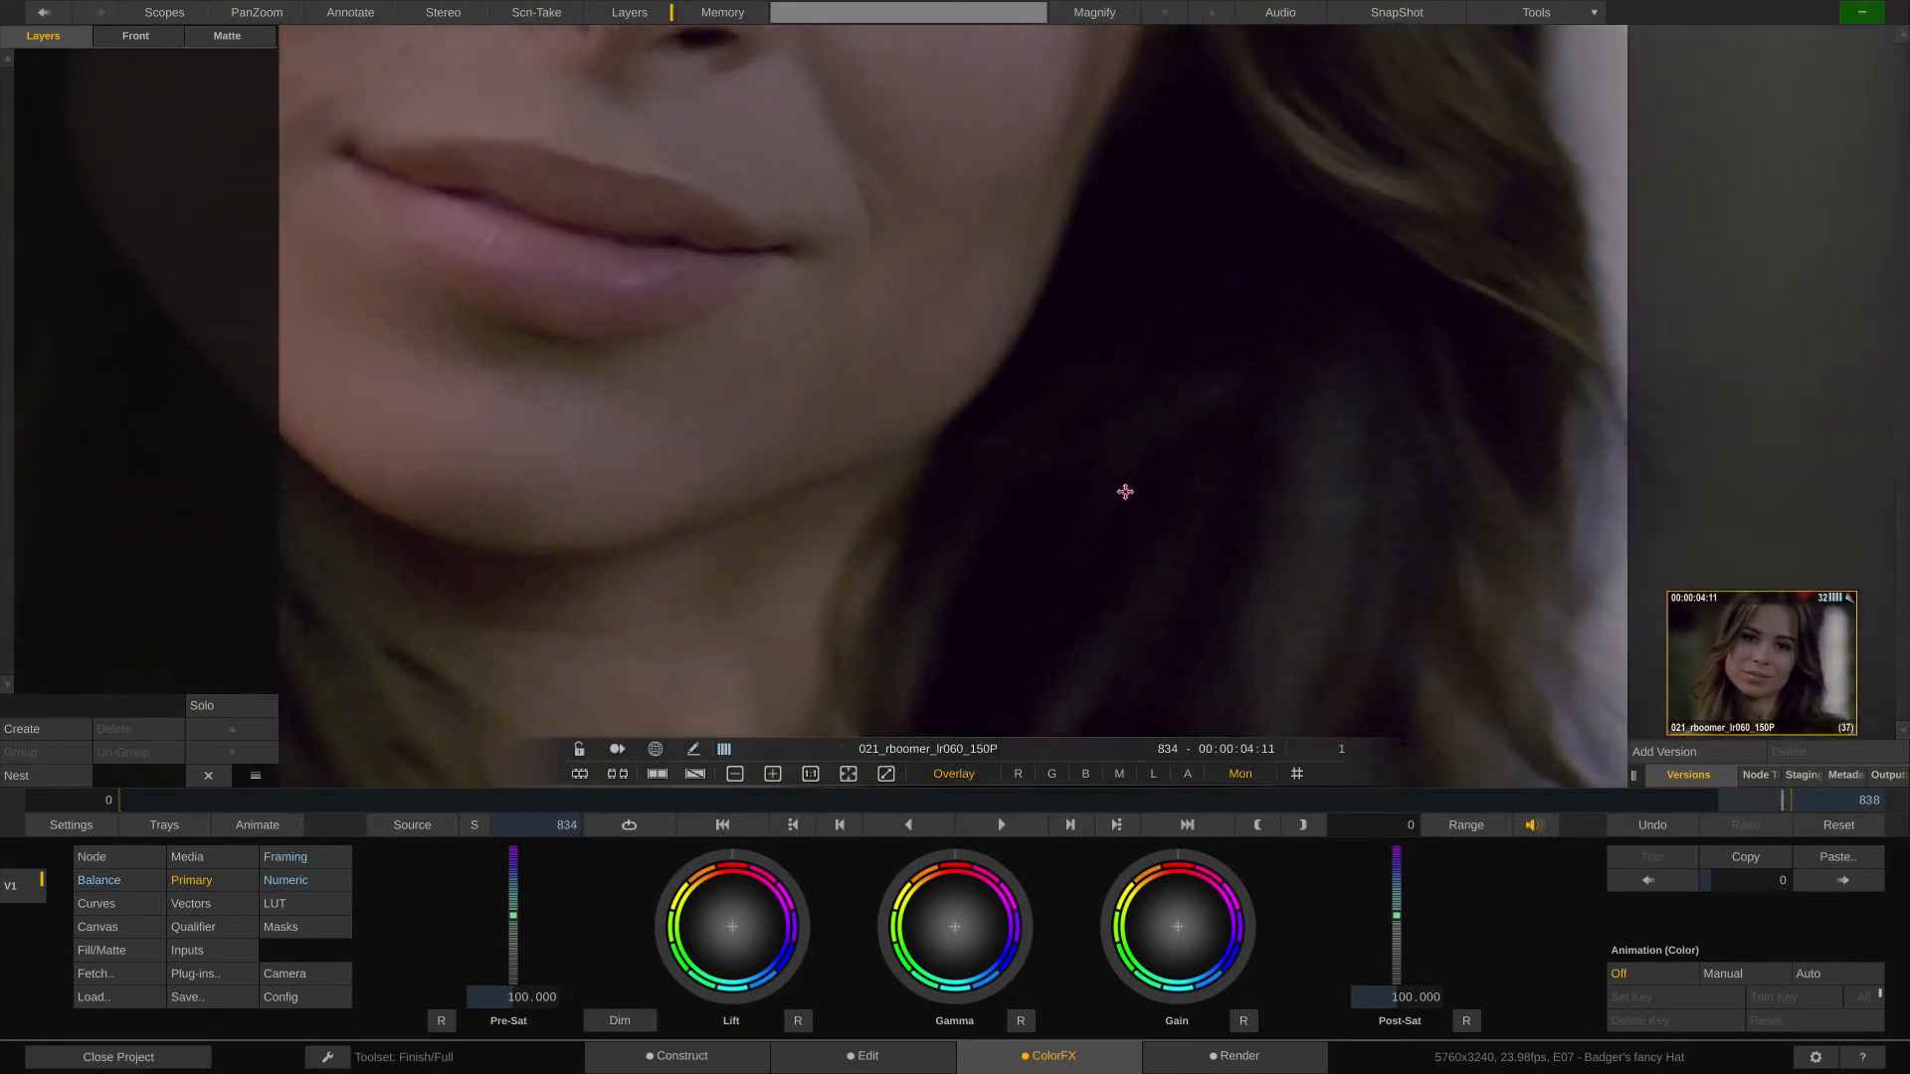
{"action": "scroll", "coordinate": [1119, 497], "scroll_direction": "up", "scroll_amount": 4}
{"action": "scroll", "coordinate": [1102, 519], "scroll_direction": "down", "scroll_amount": 3}
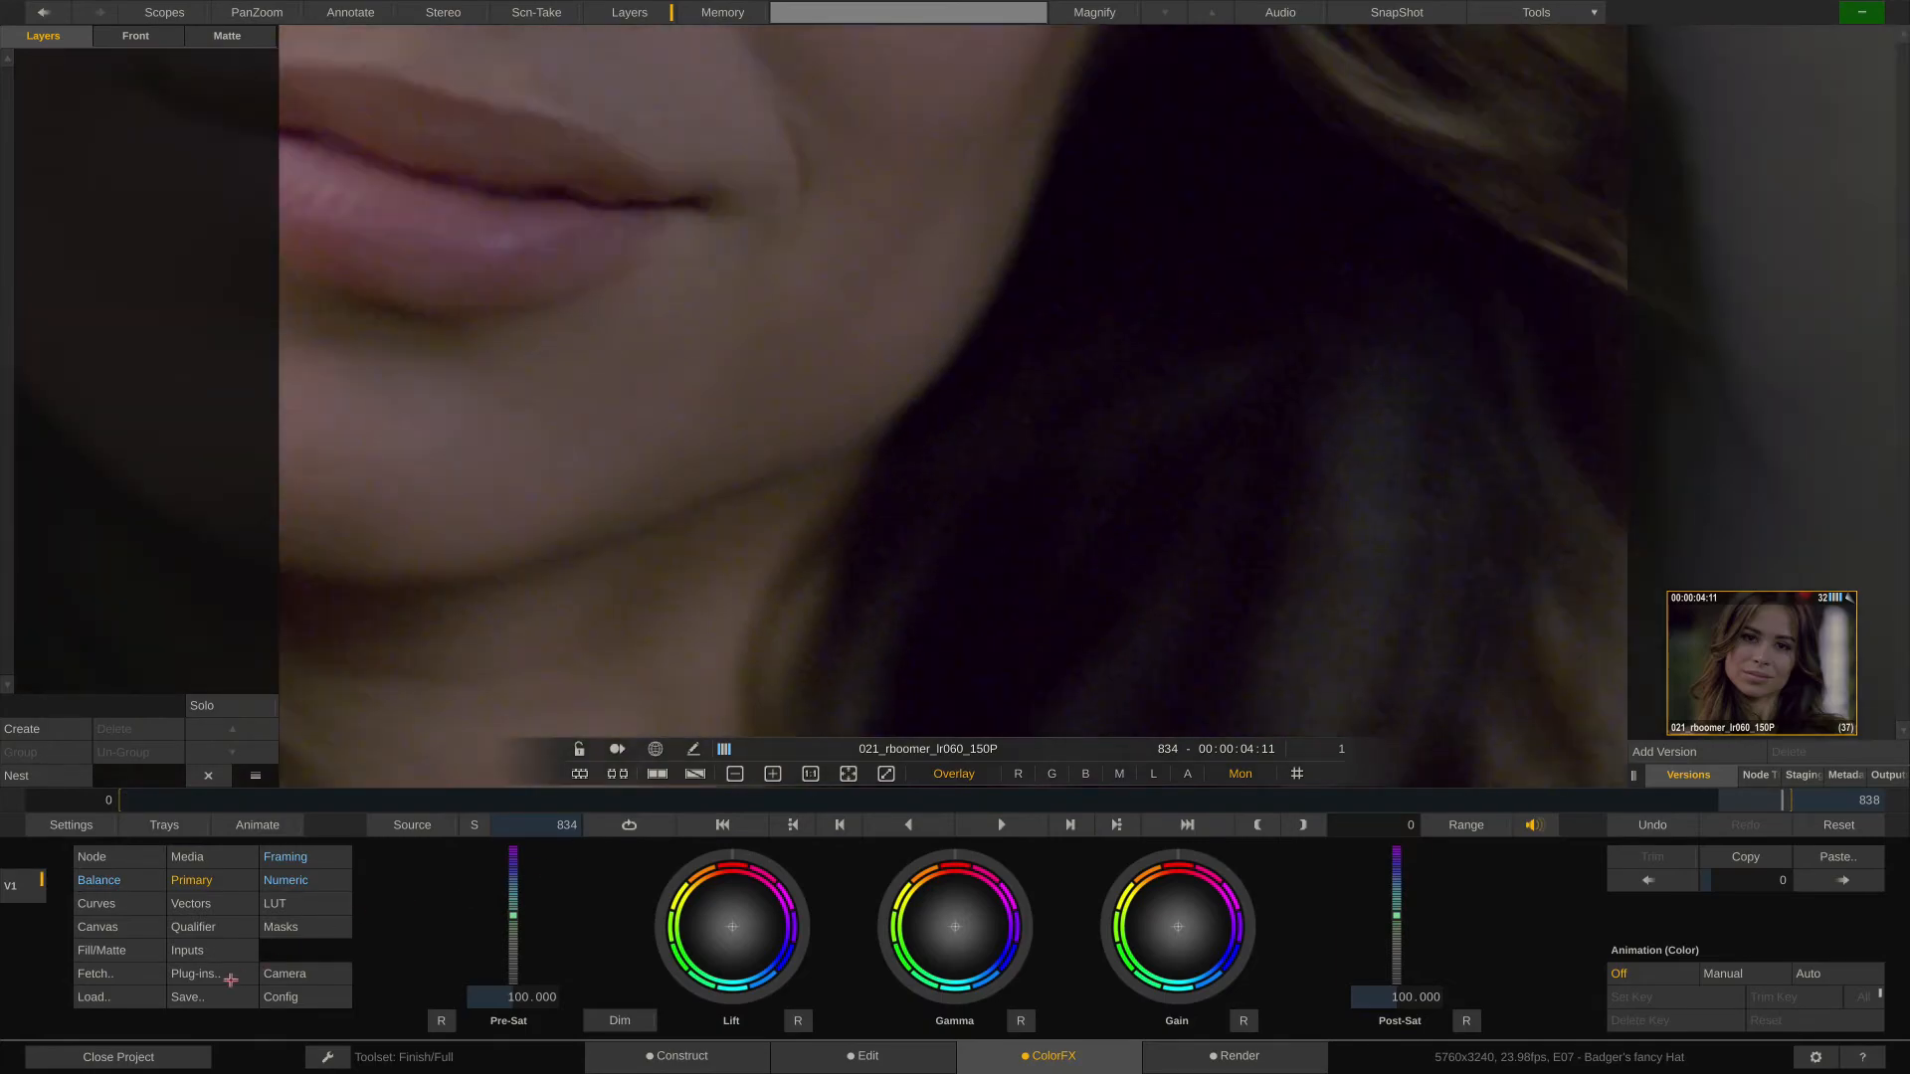
{"action": "left_click", "coordinate": [231, 980]}
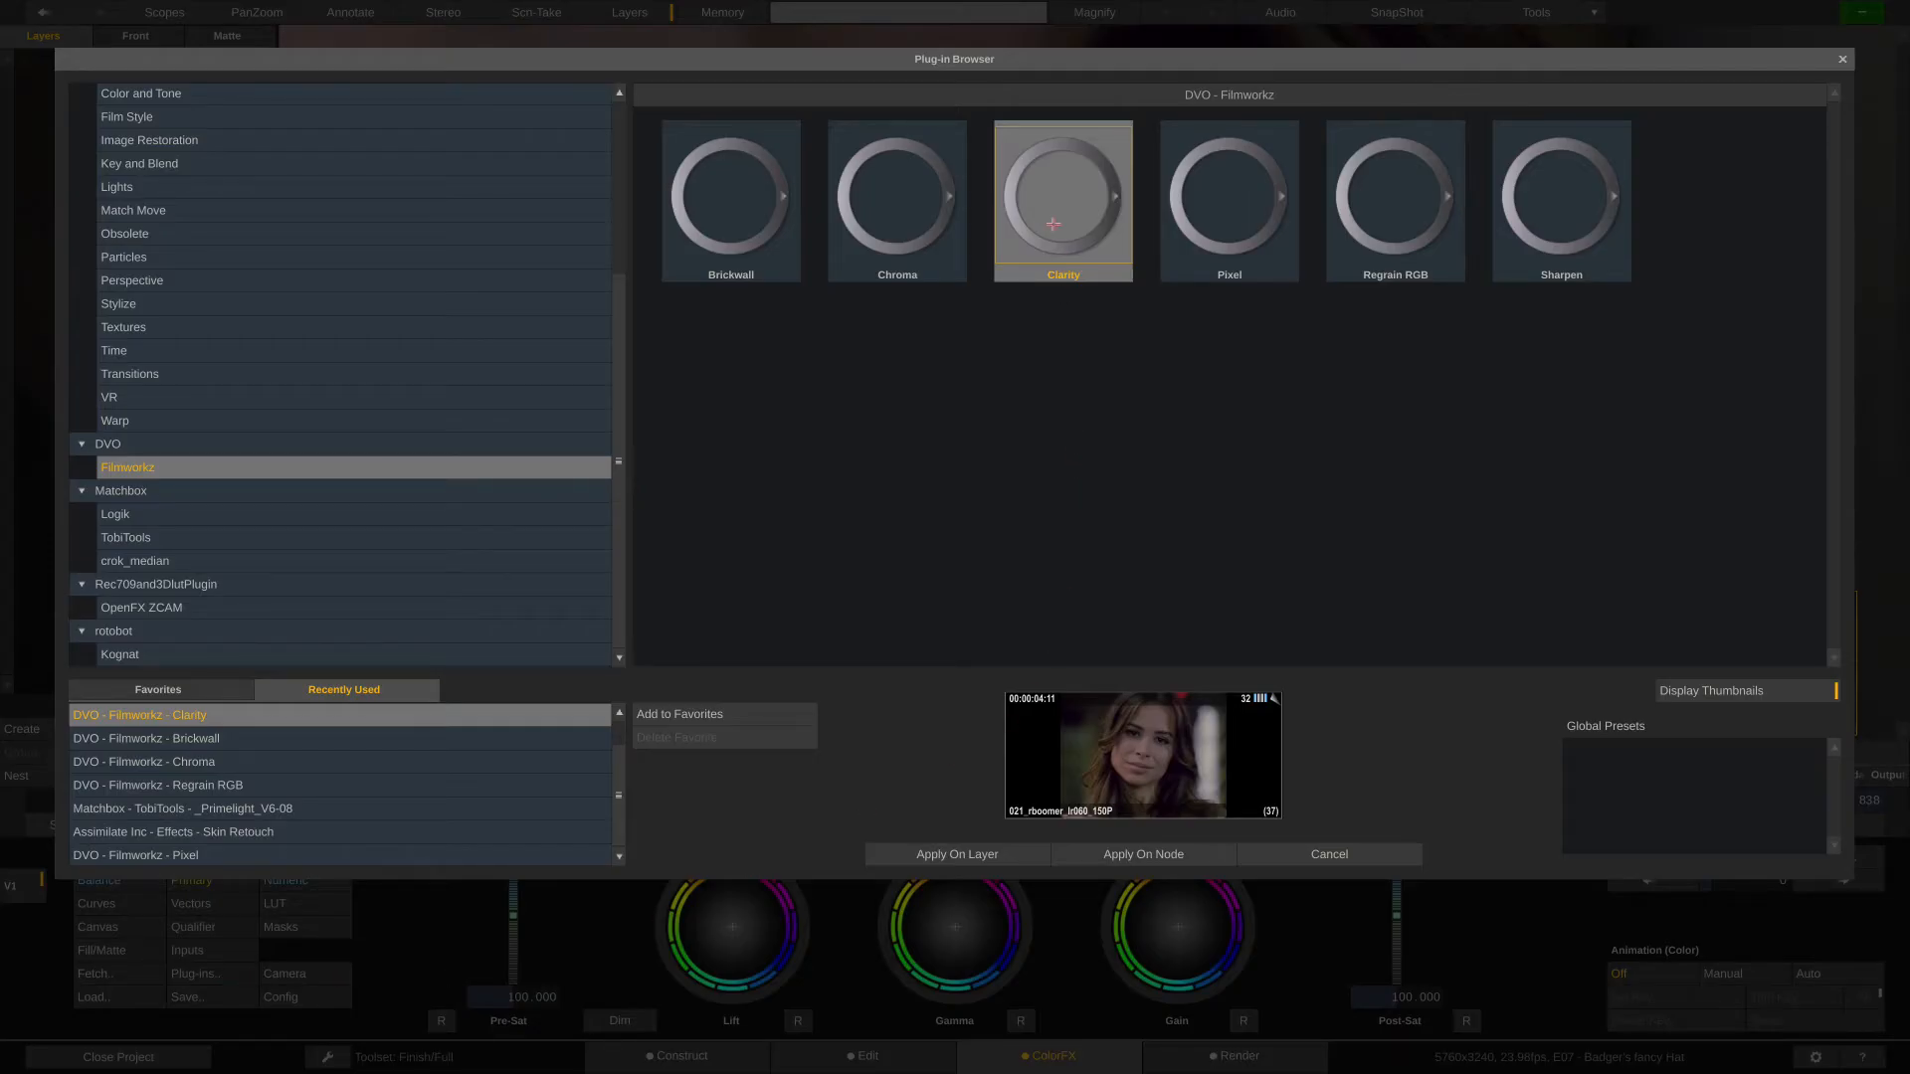
{"action": "left_click", "coordinate": [1137, 858]}
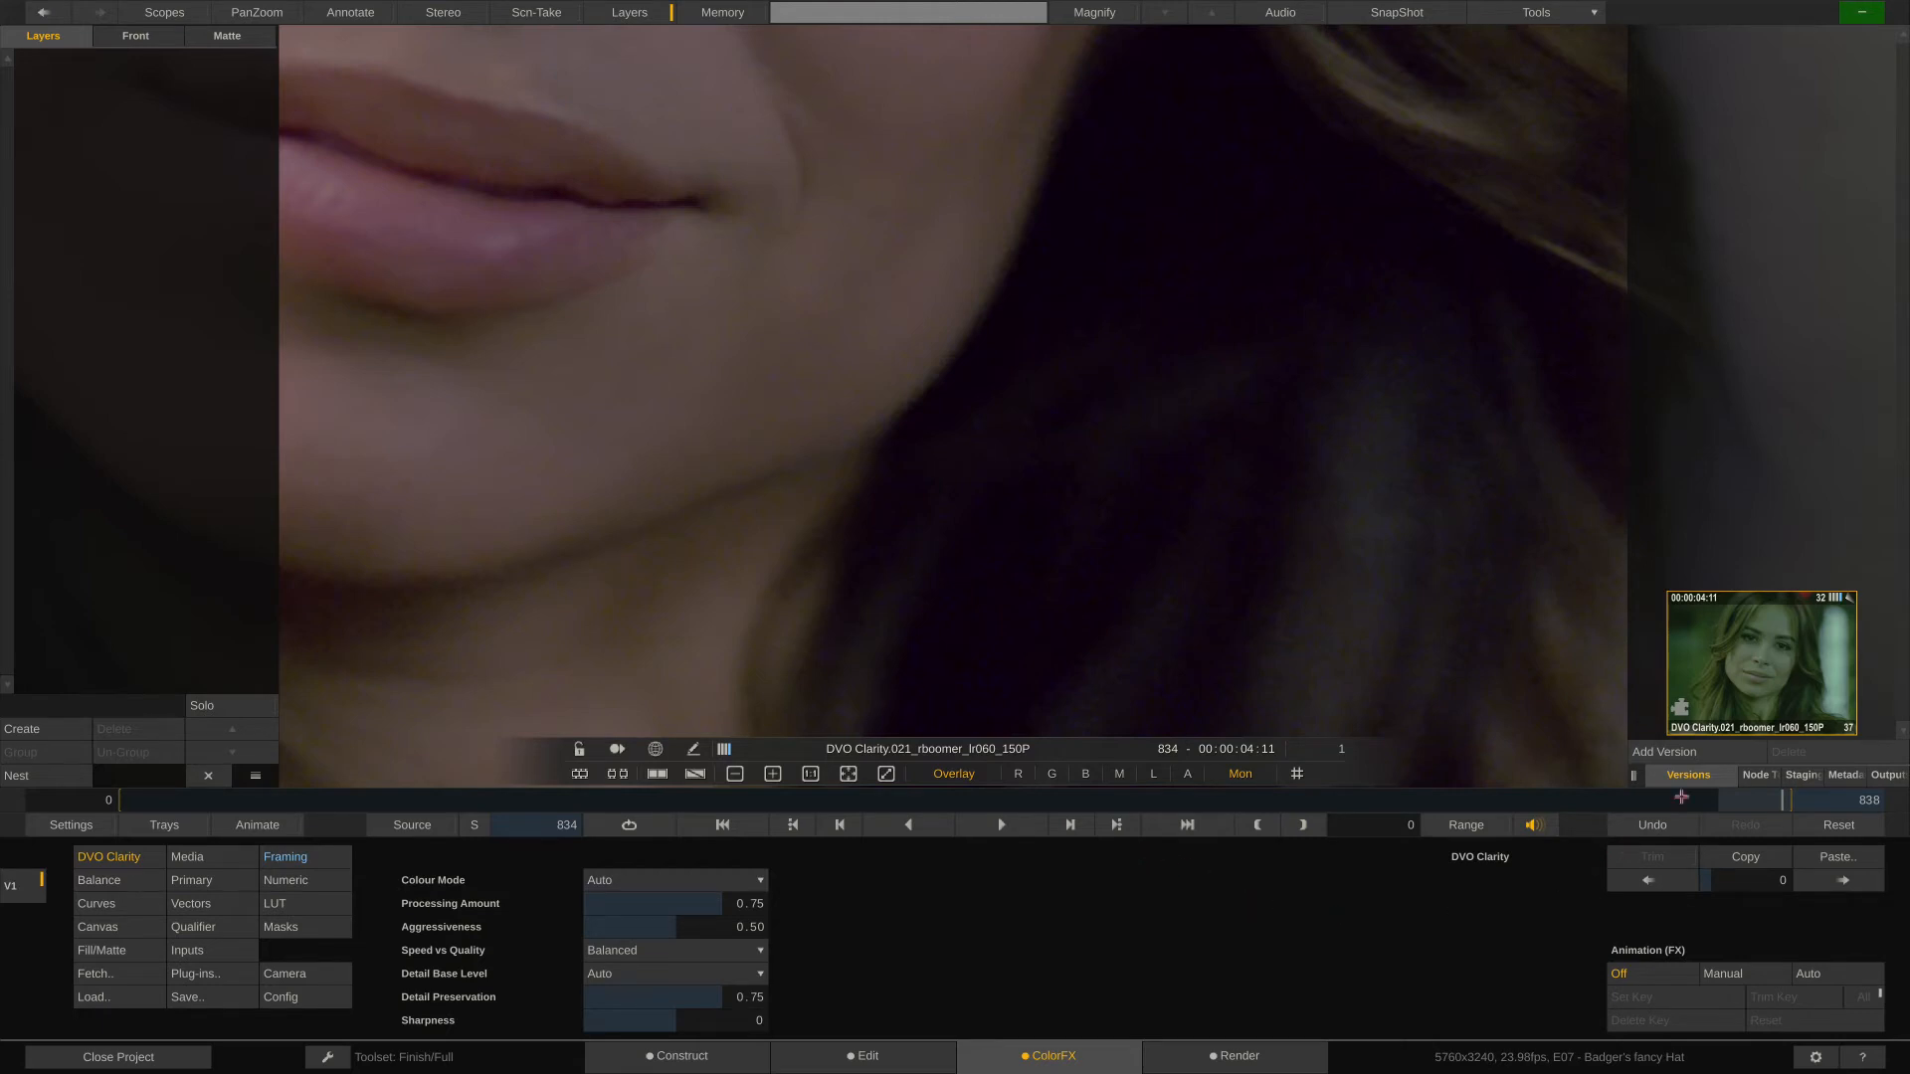
- Show the portrait shot's node tree and add three layers to the source clip node below DVO Clarity
{"action": "left_click", "coordinate": [1659, 776]}
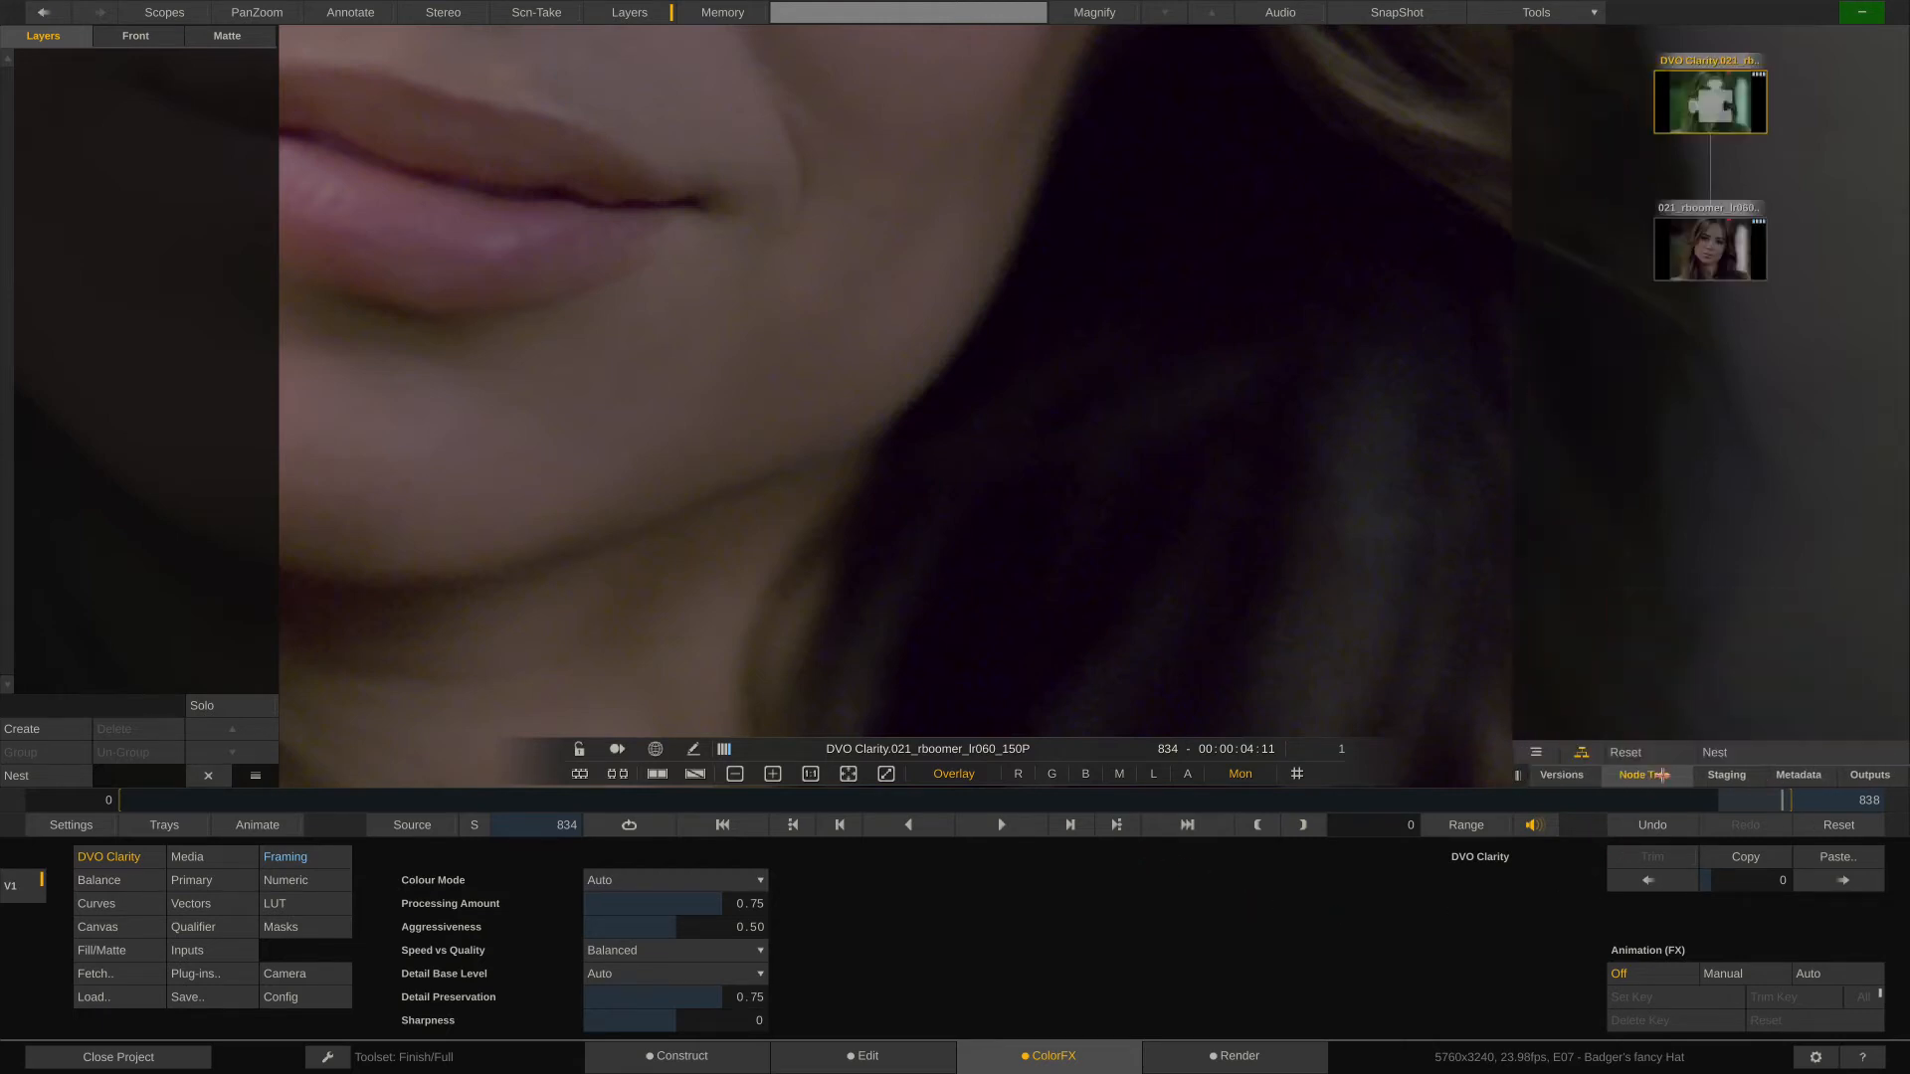
{"action": "left_click_drag", "start_coordinate": [1671, 384], "coordinate": [1684, 503]}
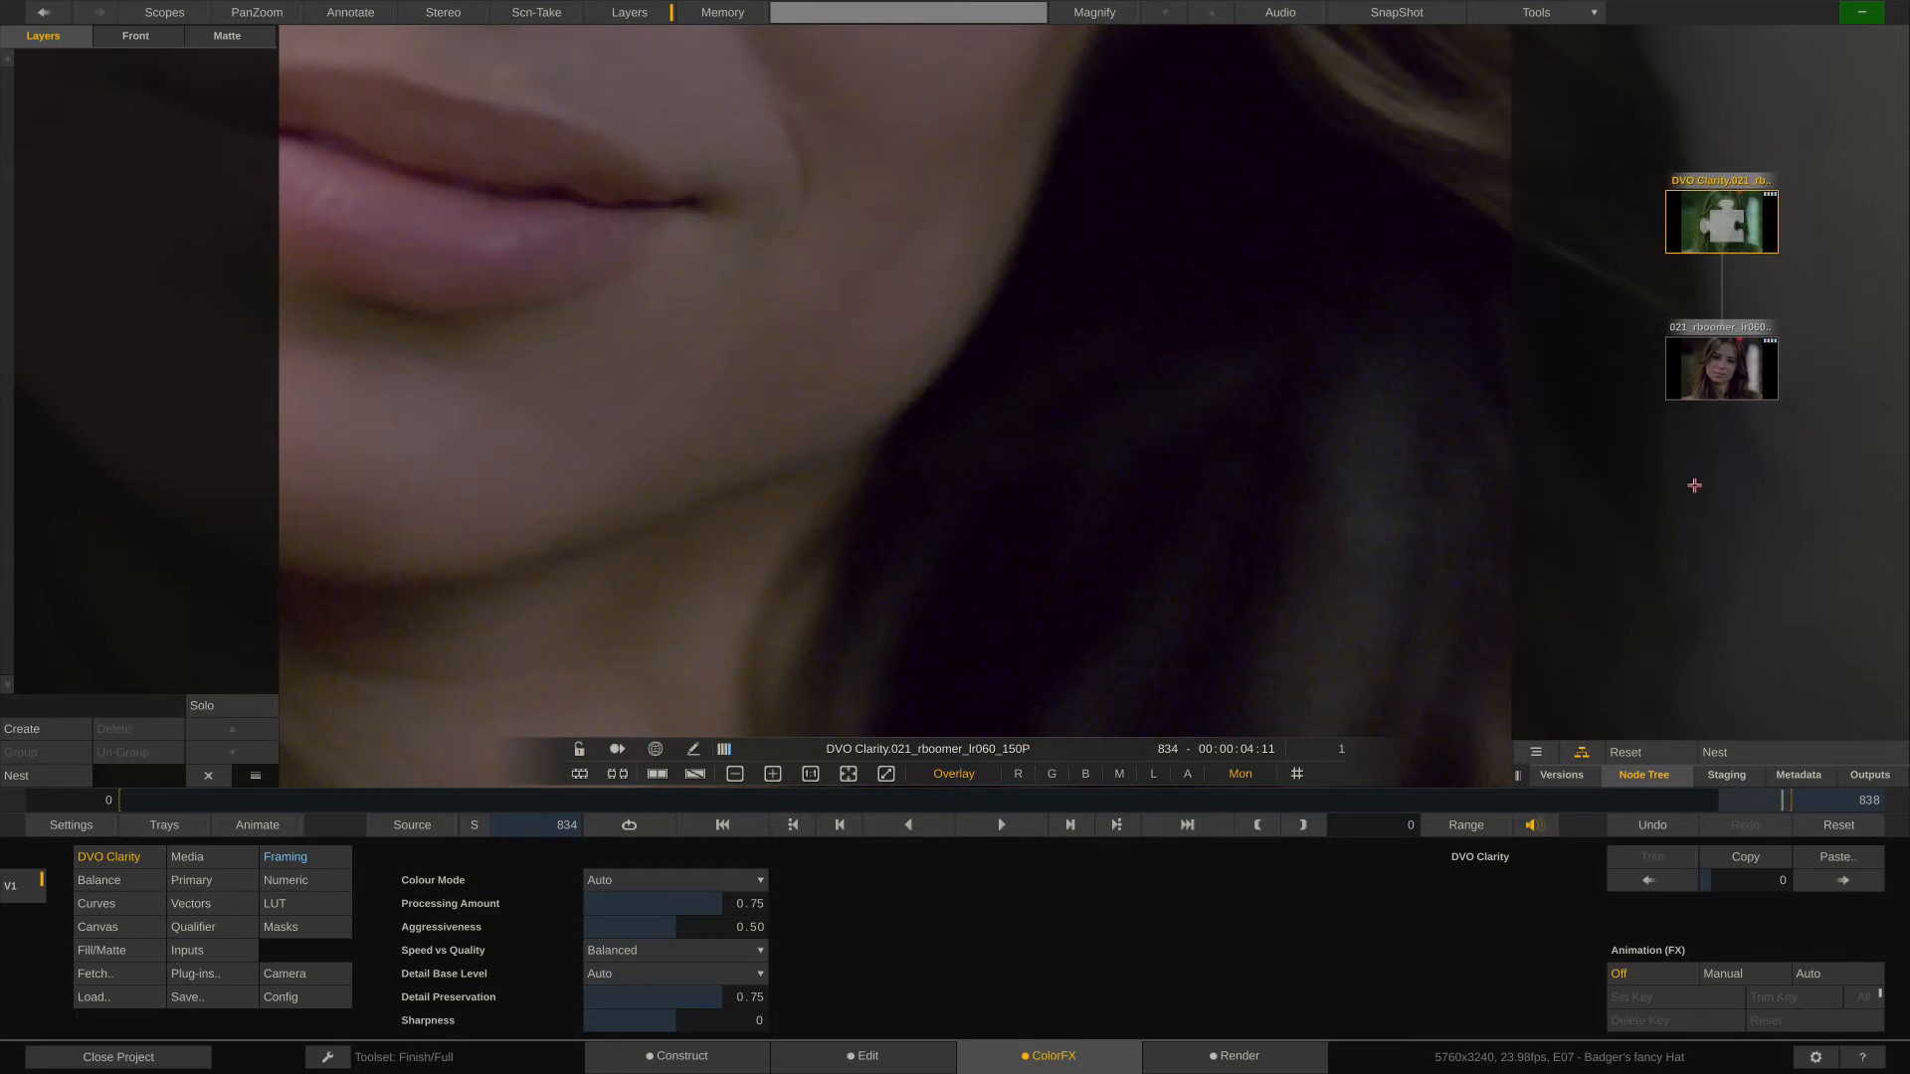
{"action": "left_click", "coordinate": [1724, 374]}
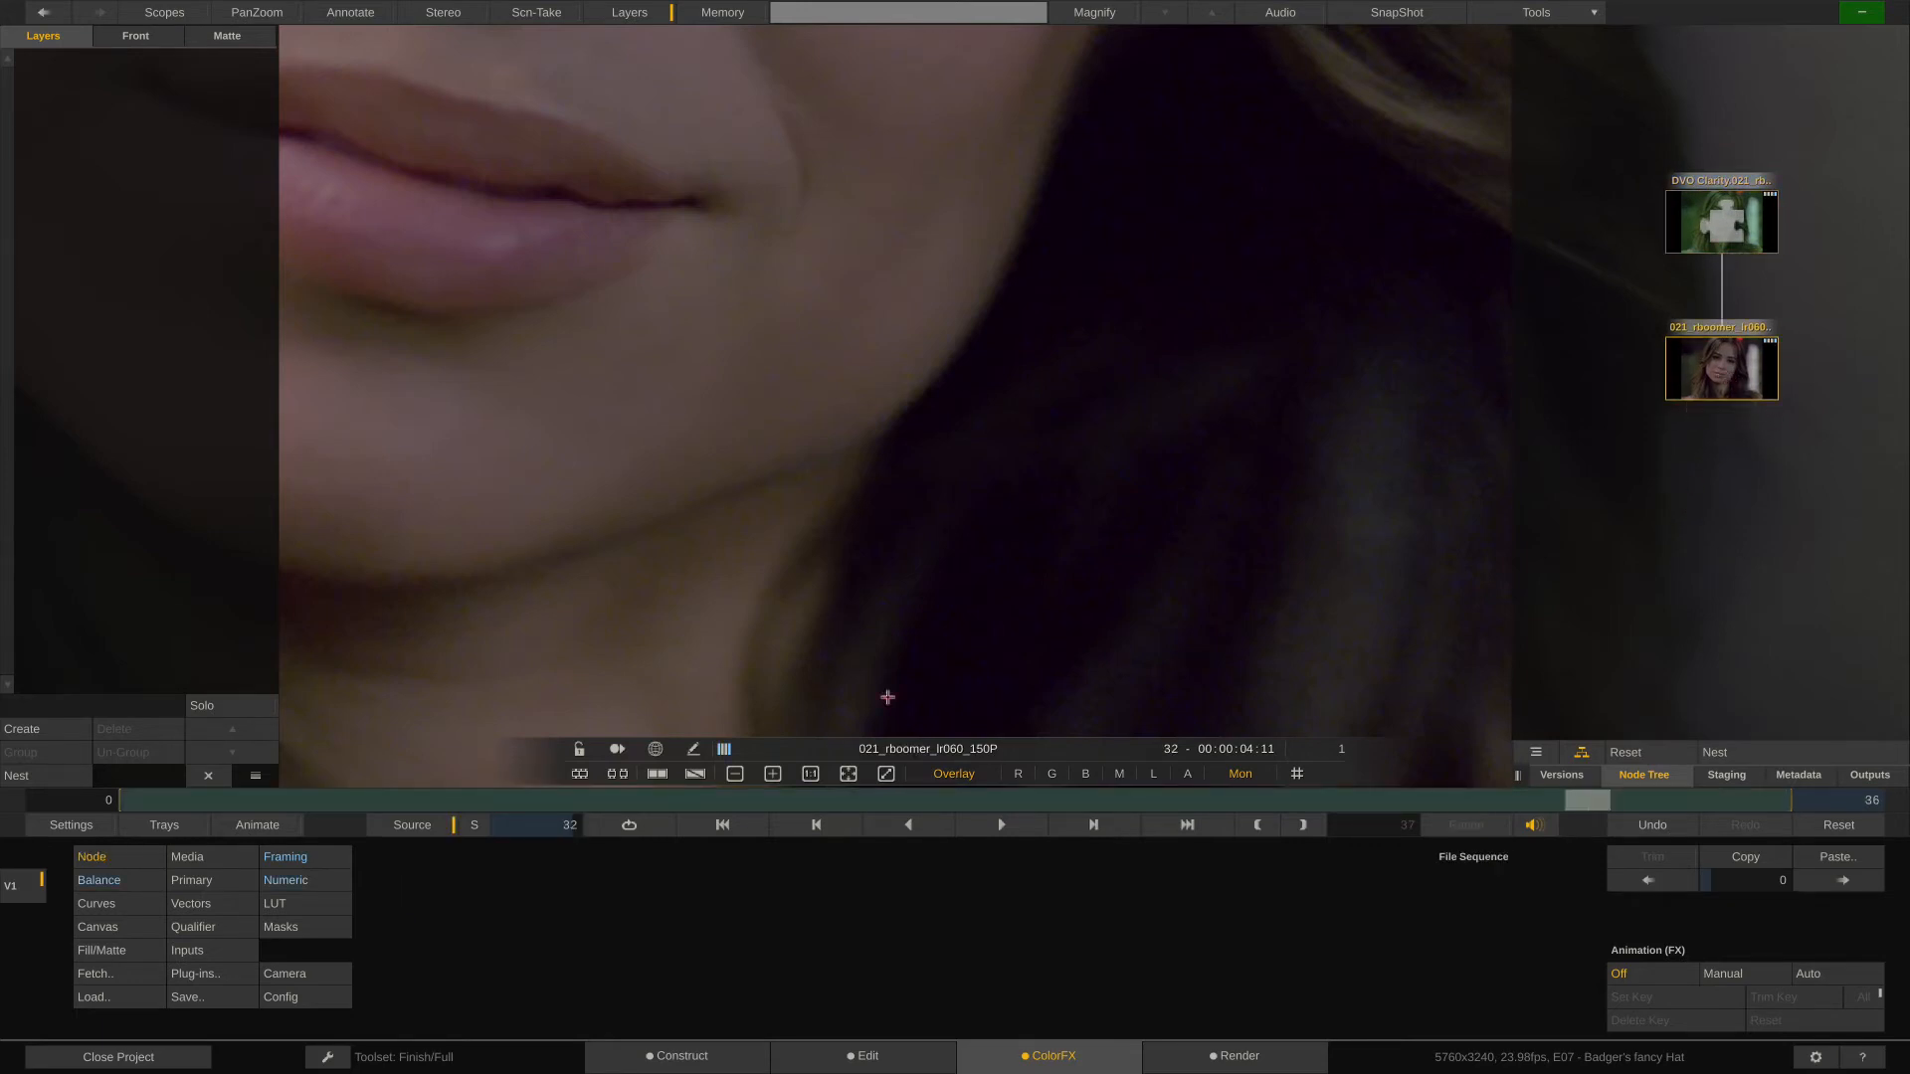
{"action": "left_click", "coordinate": [42, 729]}
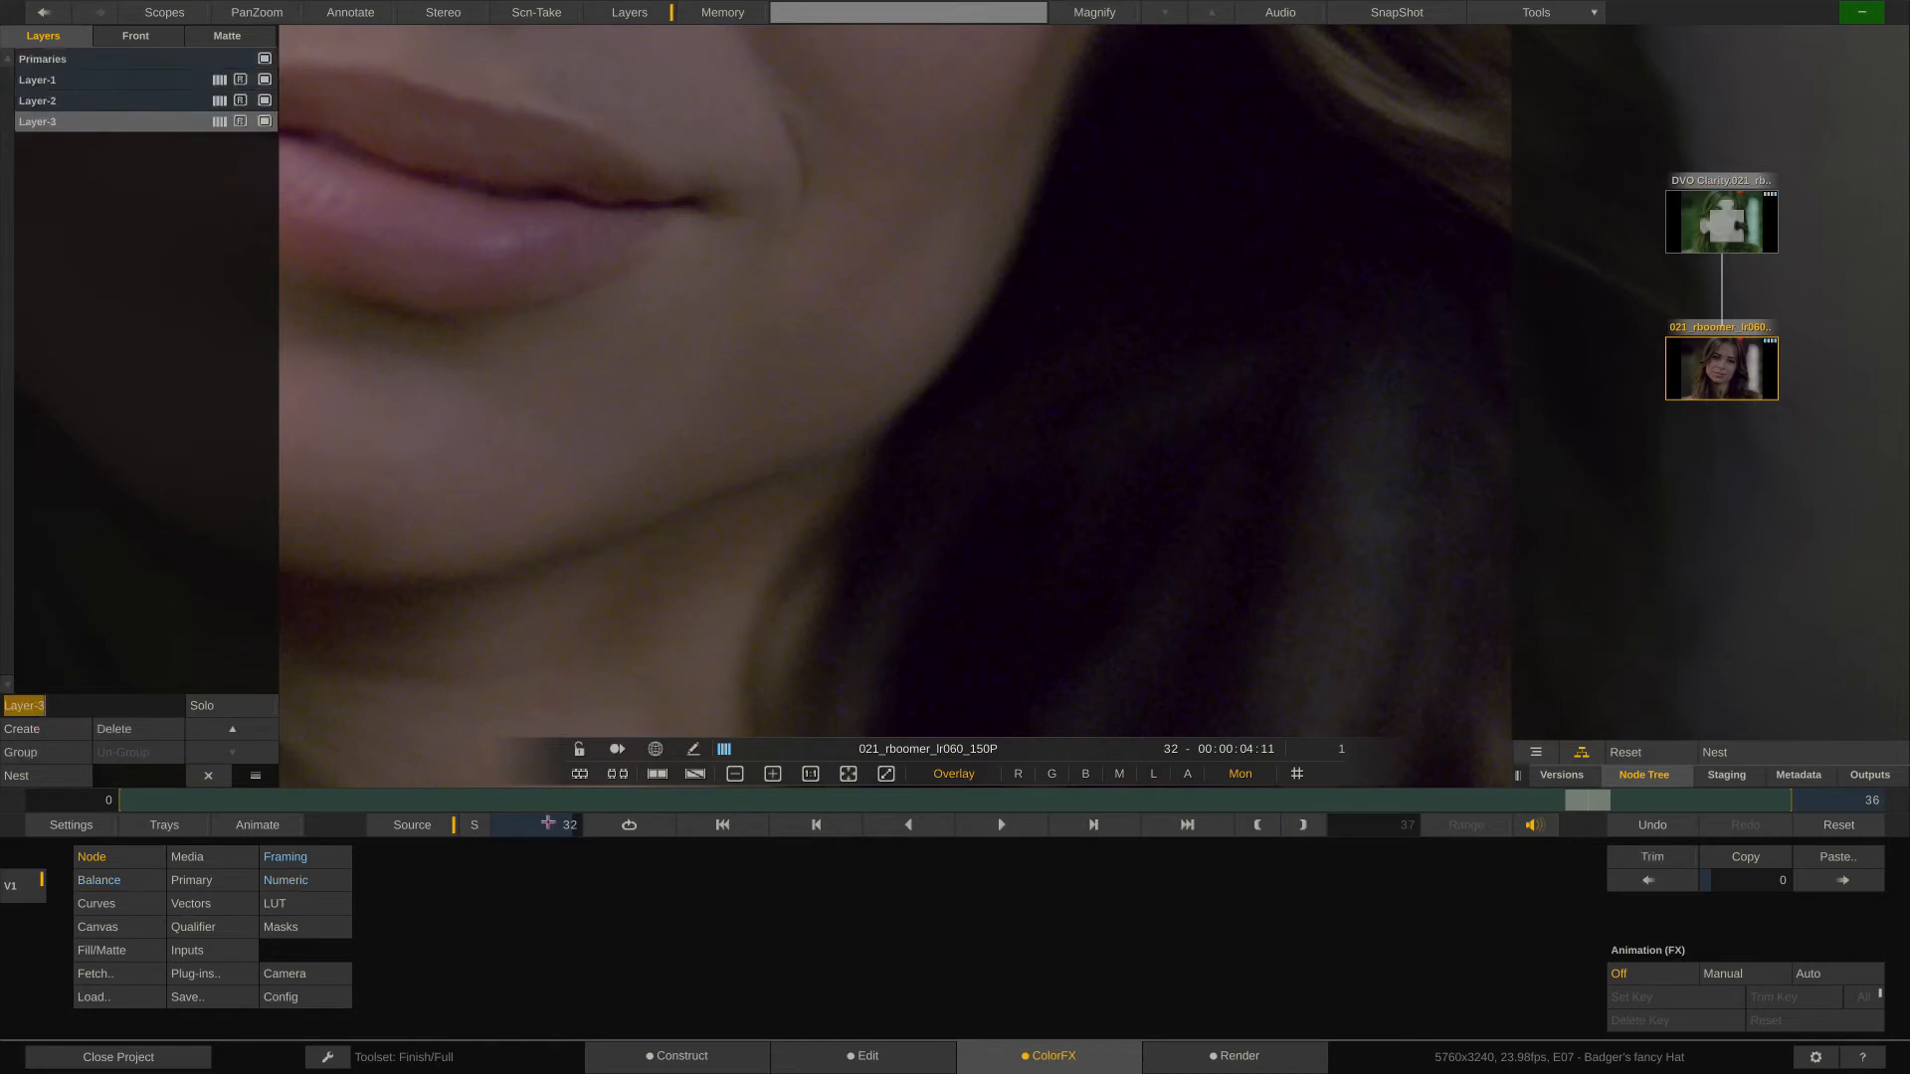
- Return to the DVO Clarity node and examine its noise reduction around the woman's mouth and chin
{"action": "mouse_move", "coordinate": [1722, 243]}
{"action": "left_click", "coordinate": [1722, 219]}
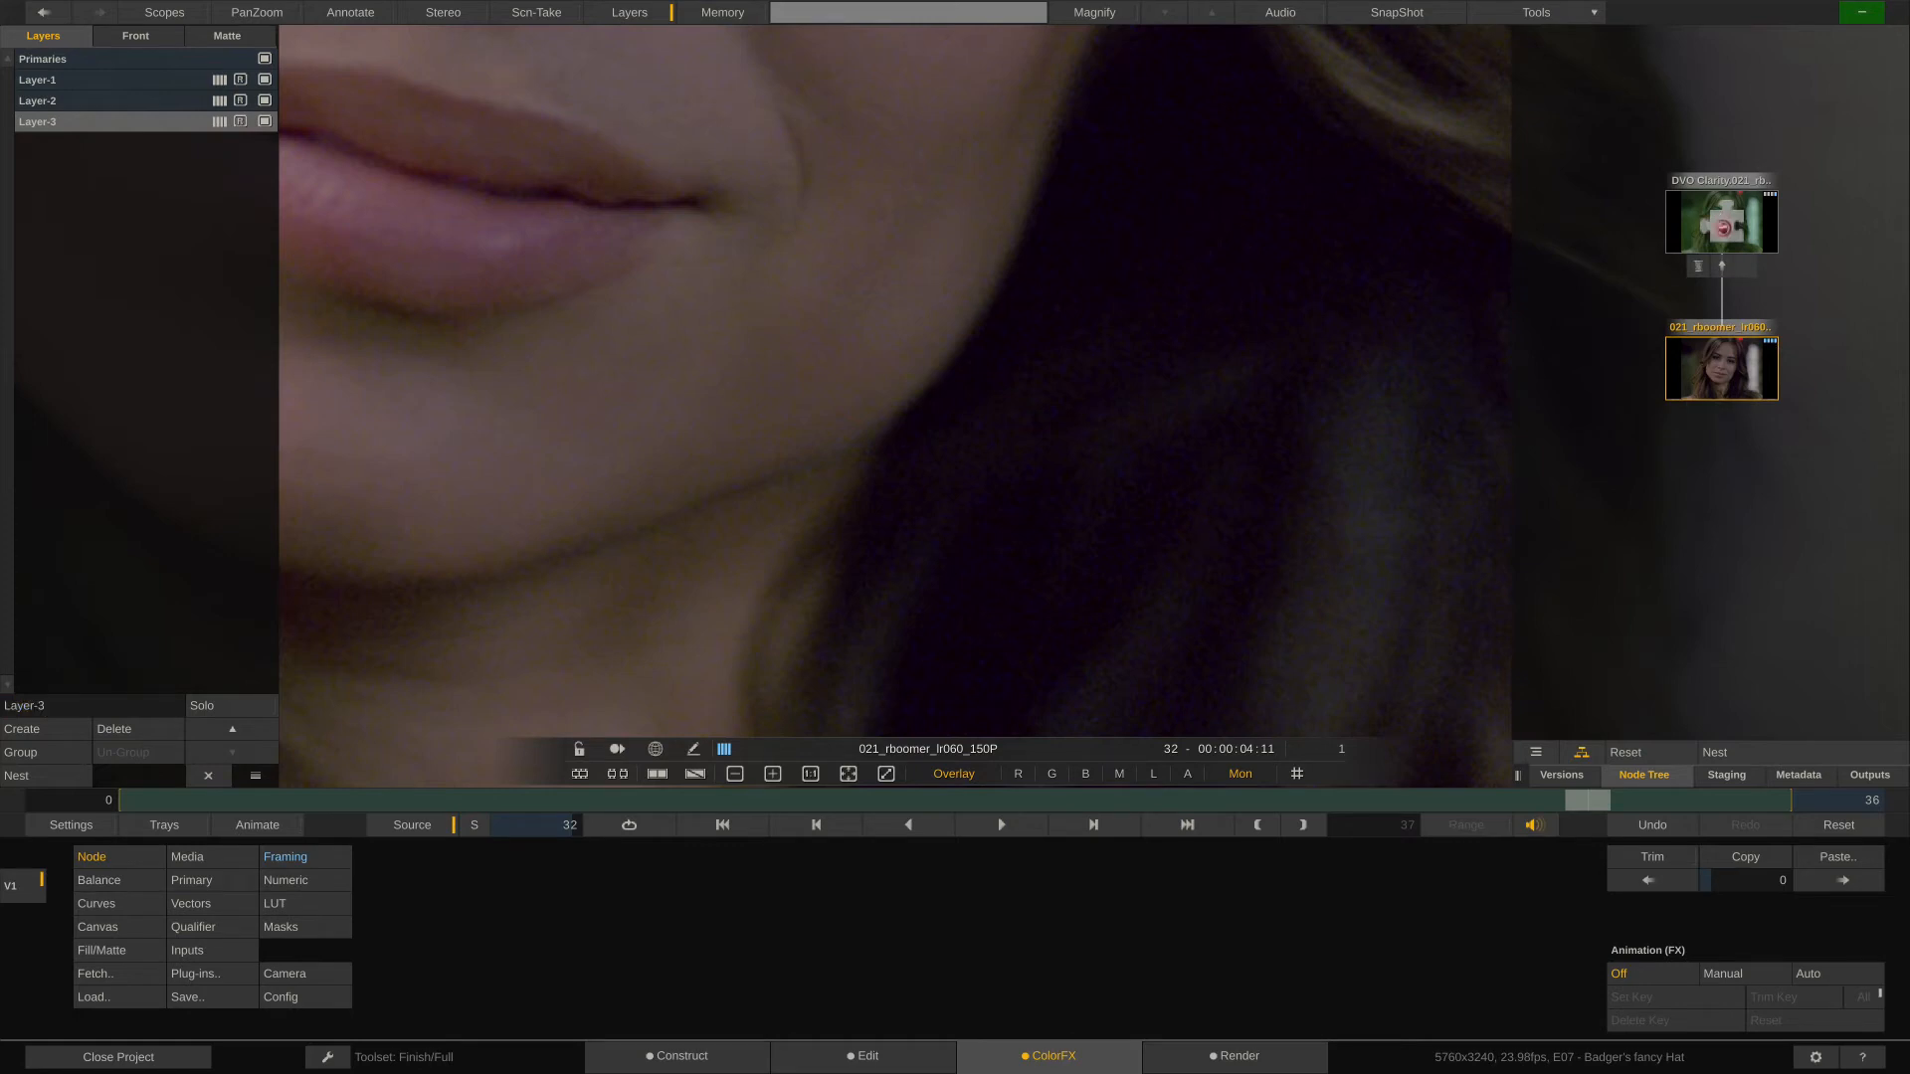
{"action": "left_click", "coordinate": [1722, 228]}
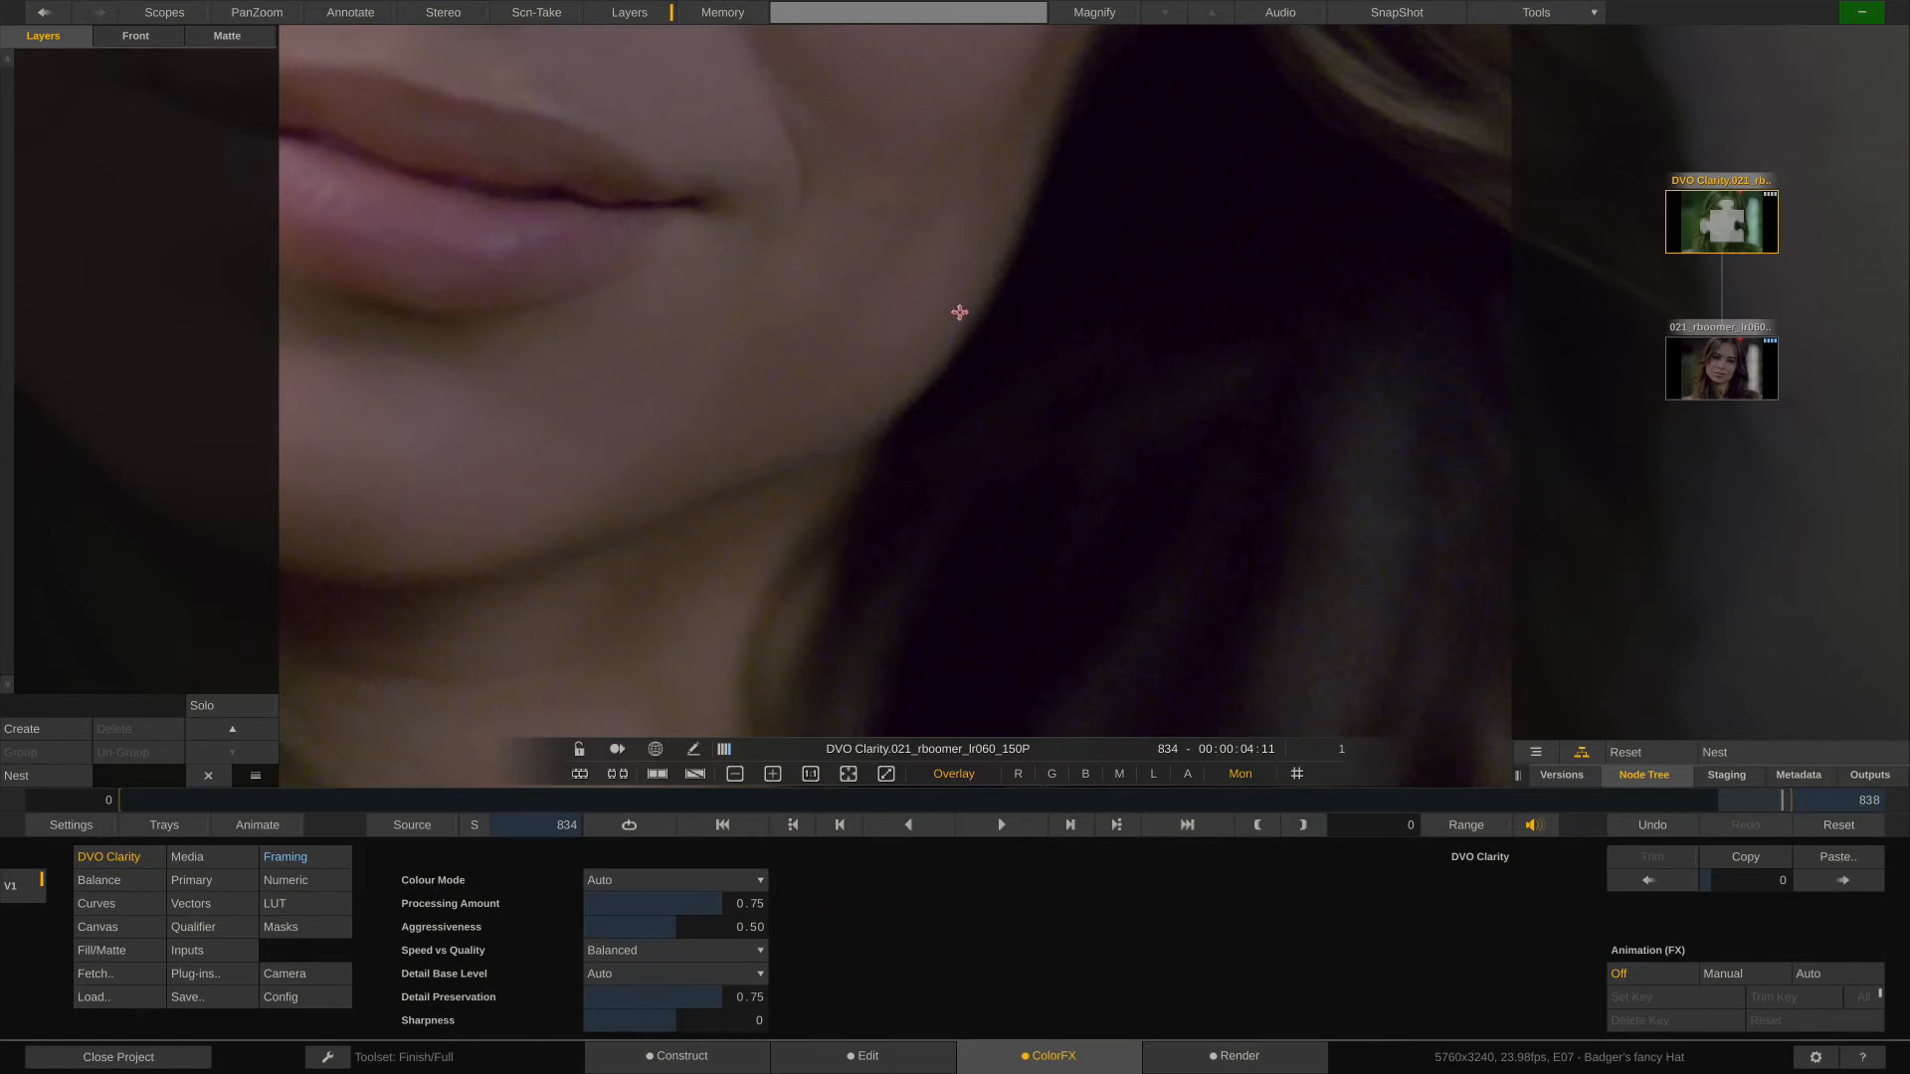
{"action": "scroll", "coordinate": [959, 312], "scroll_direction": "down", "scroll_amount": 3}
{"action": "left_click_drag", "start_coordinate": [950, 403], "coordinate": [1014, 533]}
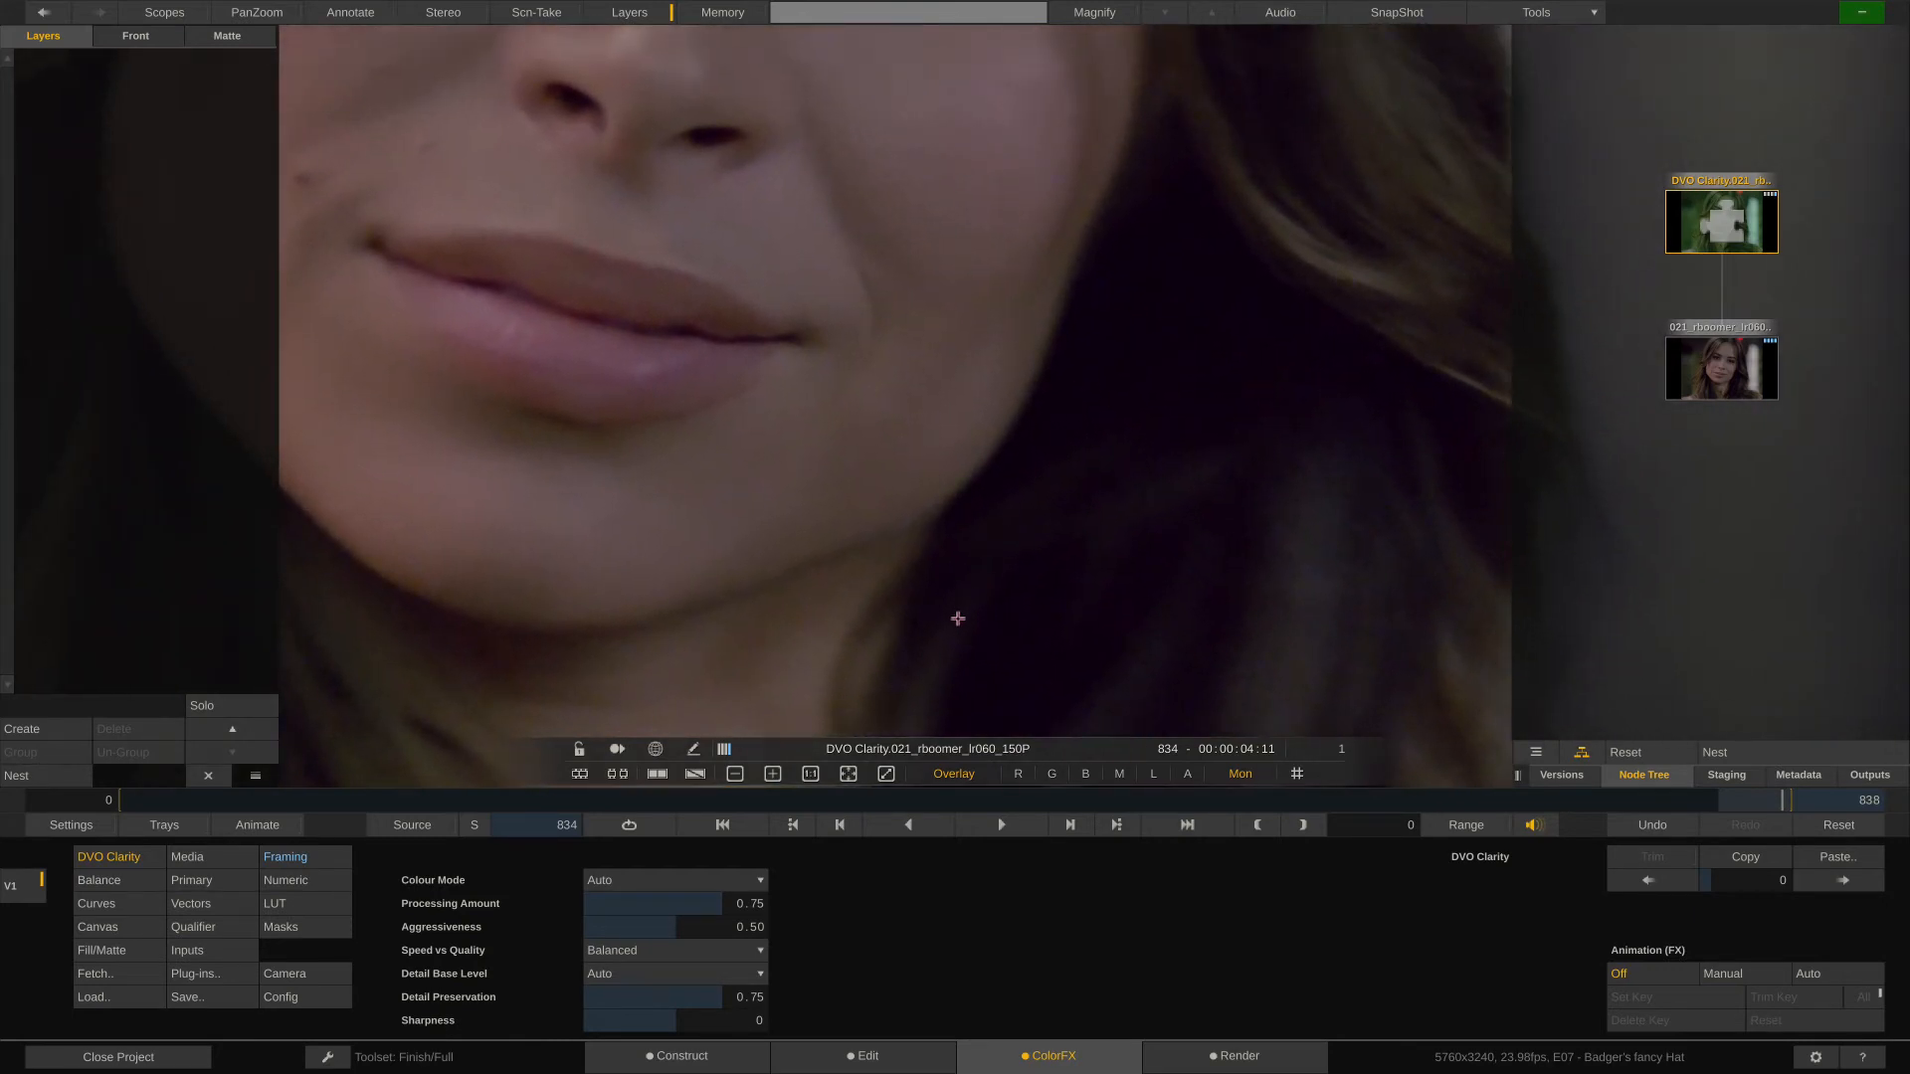
- Compare the source clip node with the DVO Clarity node around the woman's mouth, chin and dark hair
{"action": "left_click", "coordinate": [1718, 370]}
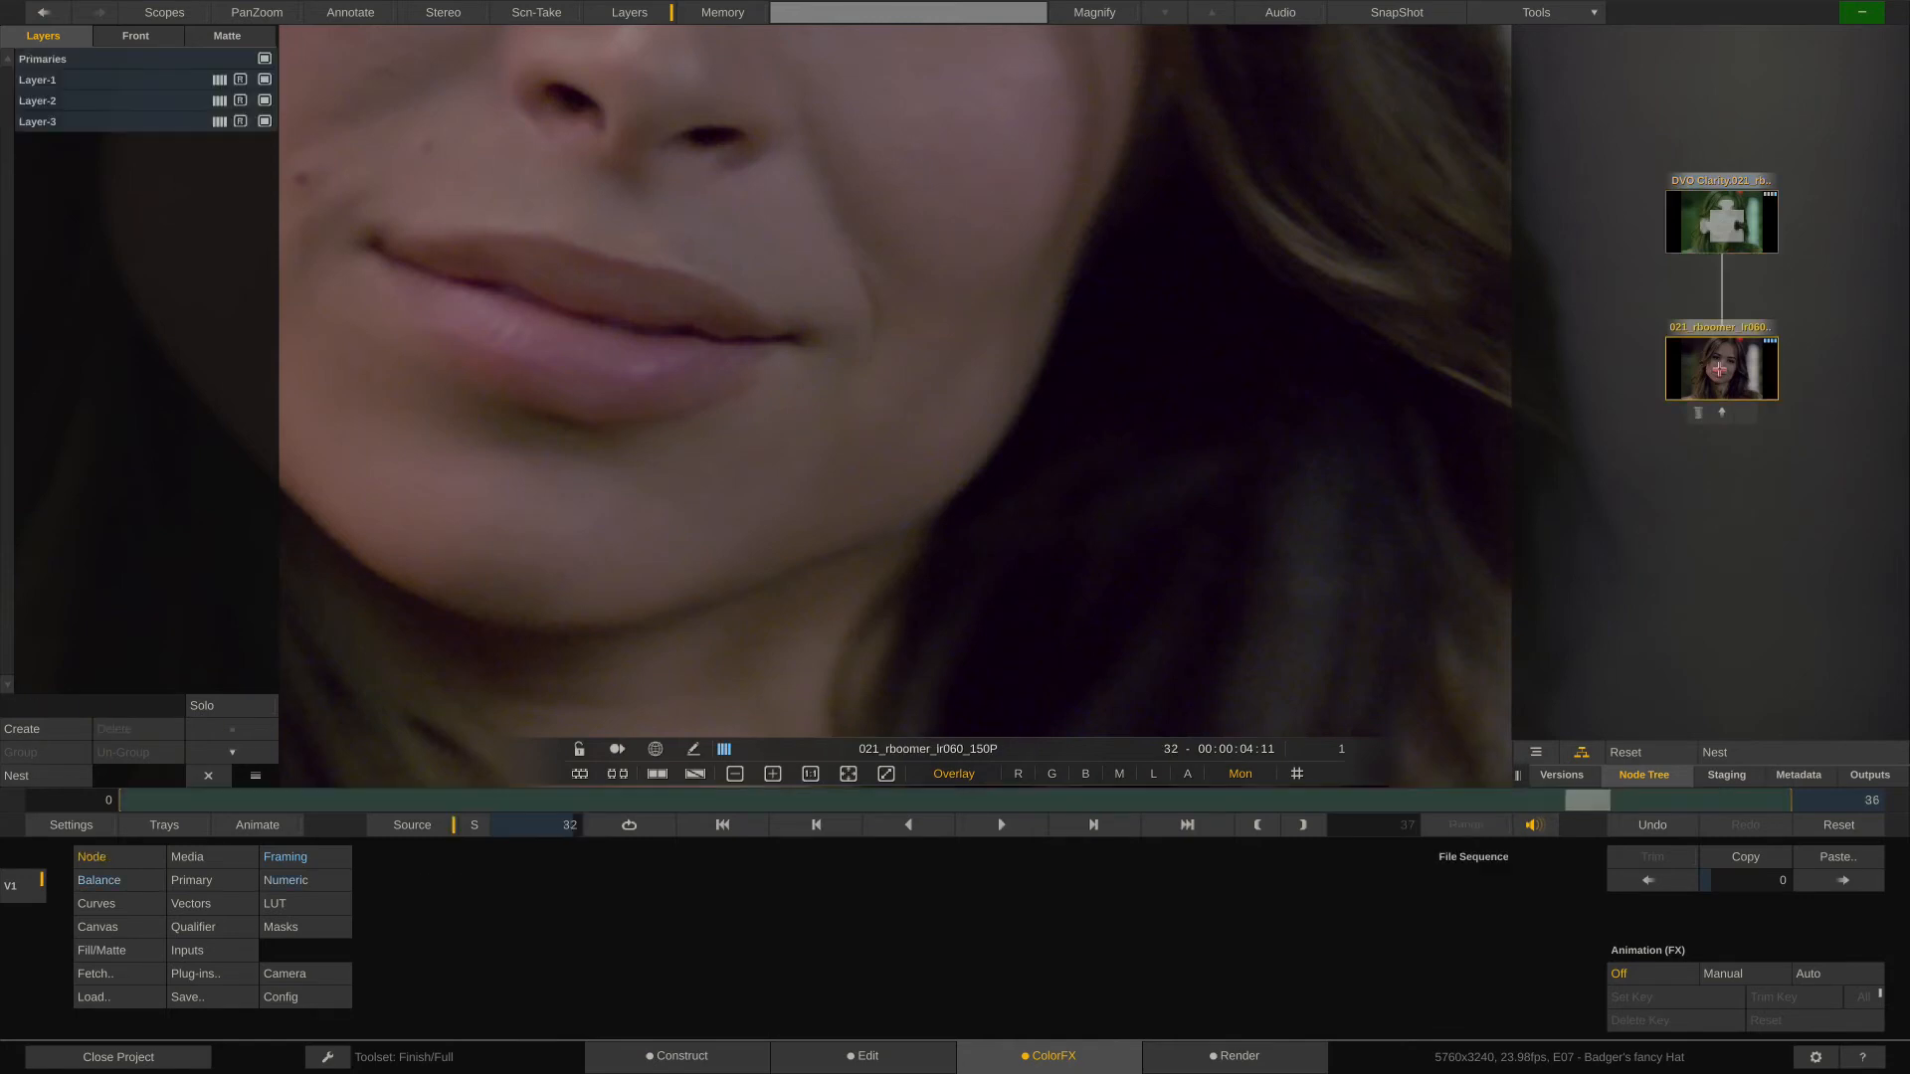
{"action": "left_click", "coordinate": [1721, 222]}
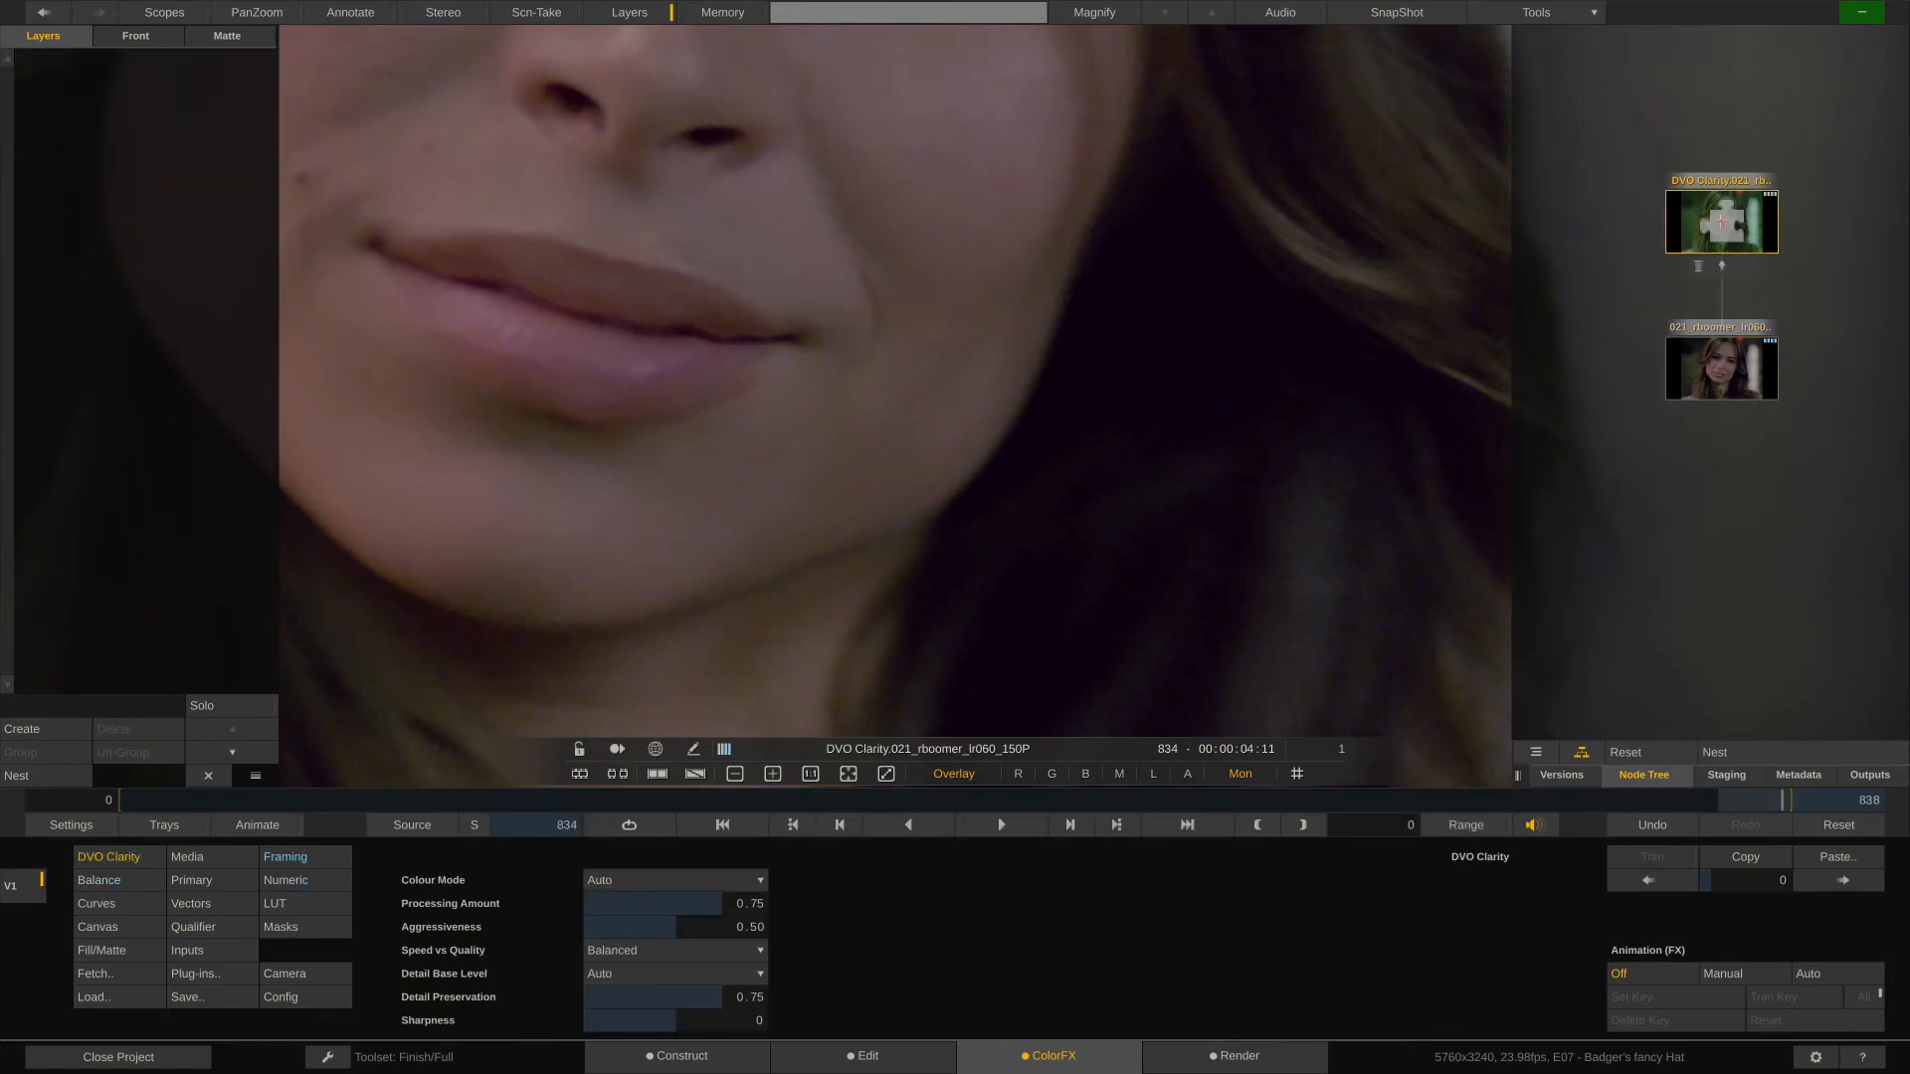
{"action": "left_click", "coordinate": [1725, 376]}
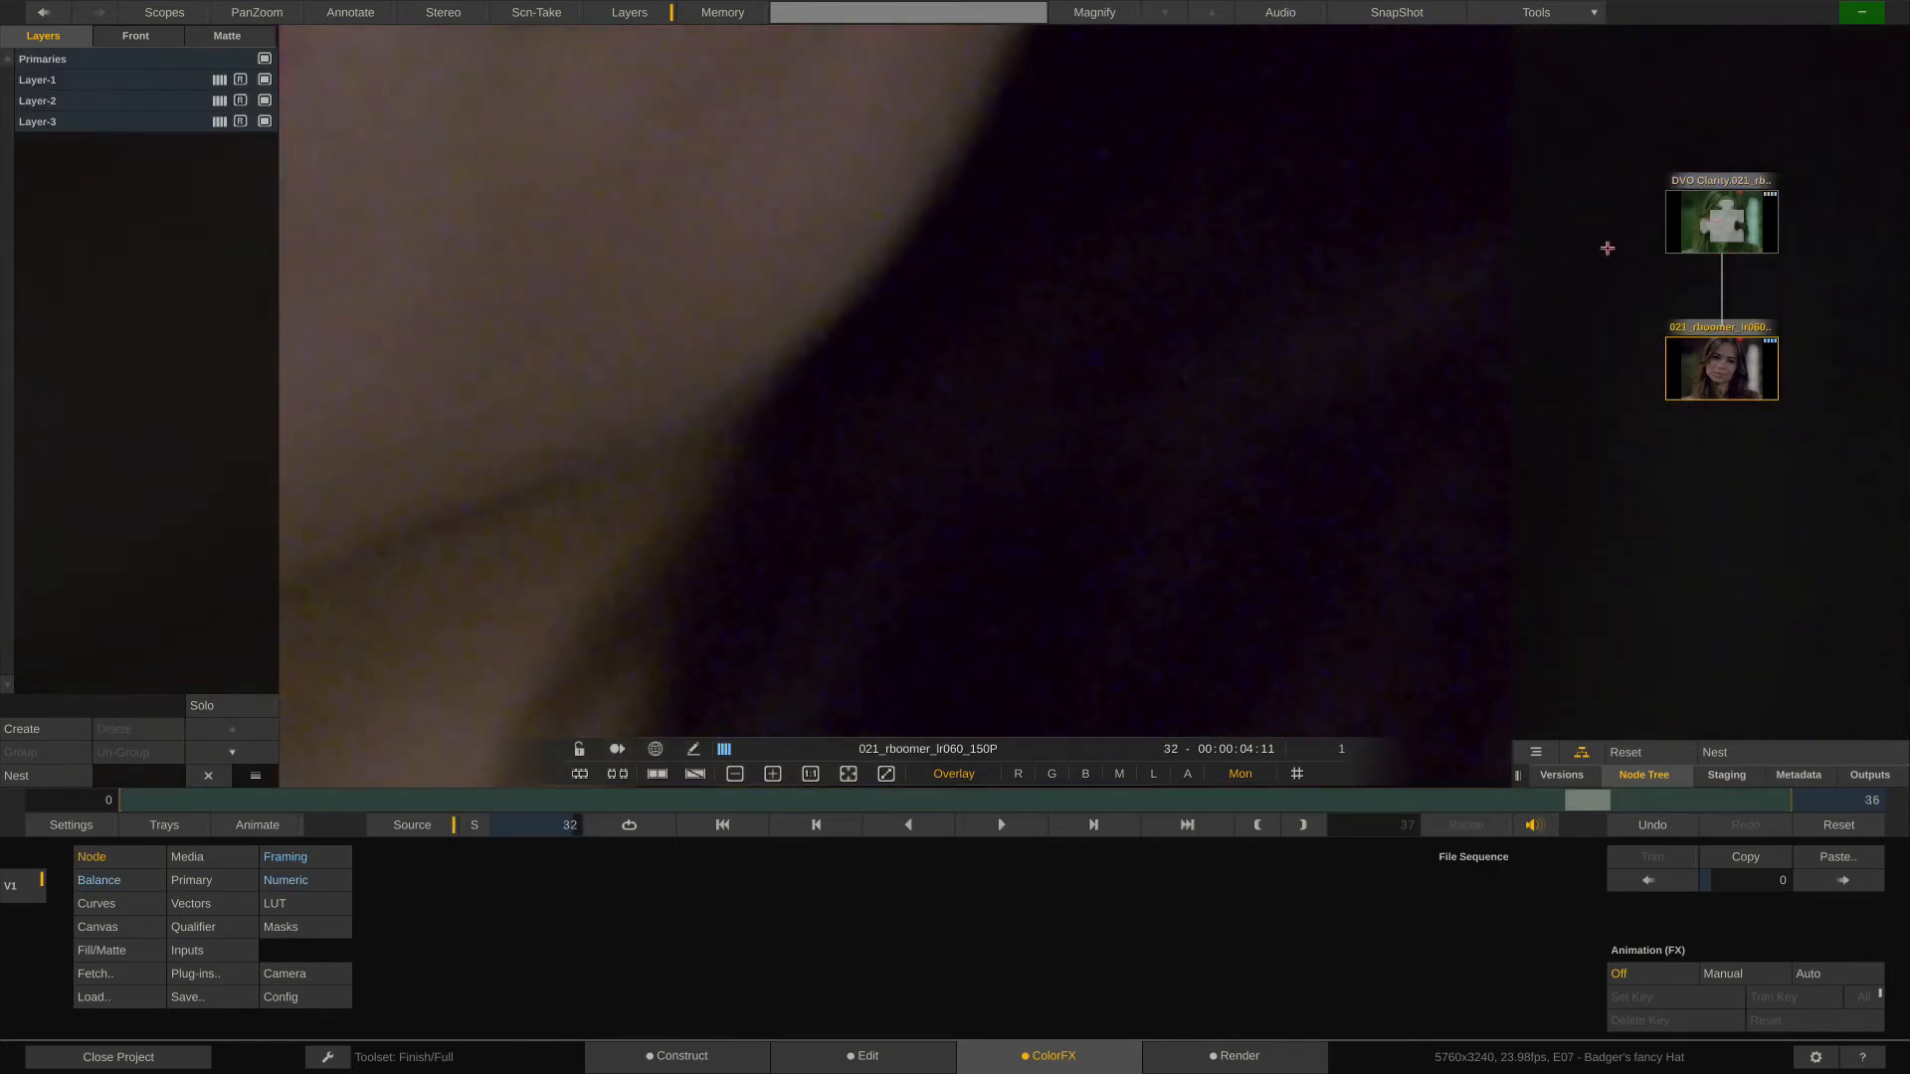
{"action": "left_click", "coordinate": [1716, 227]}
{"action": "left_click", "coordinate": [1726, 363]}
{"action": "left_click", "coordinate": [1716, 229]}
{"action": "left_click", "coordinate": [1711, 370]}
{"action": "left_click", "coordinate": [1716, 227]}
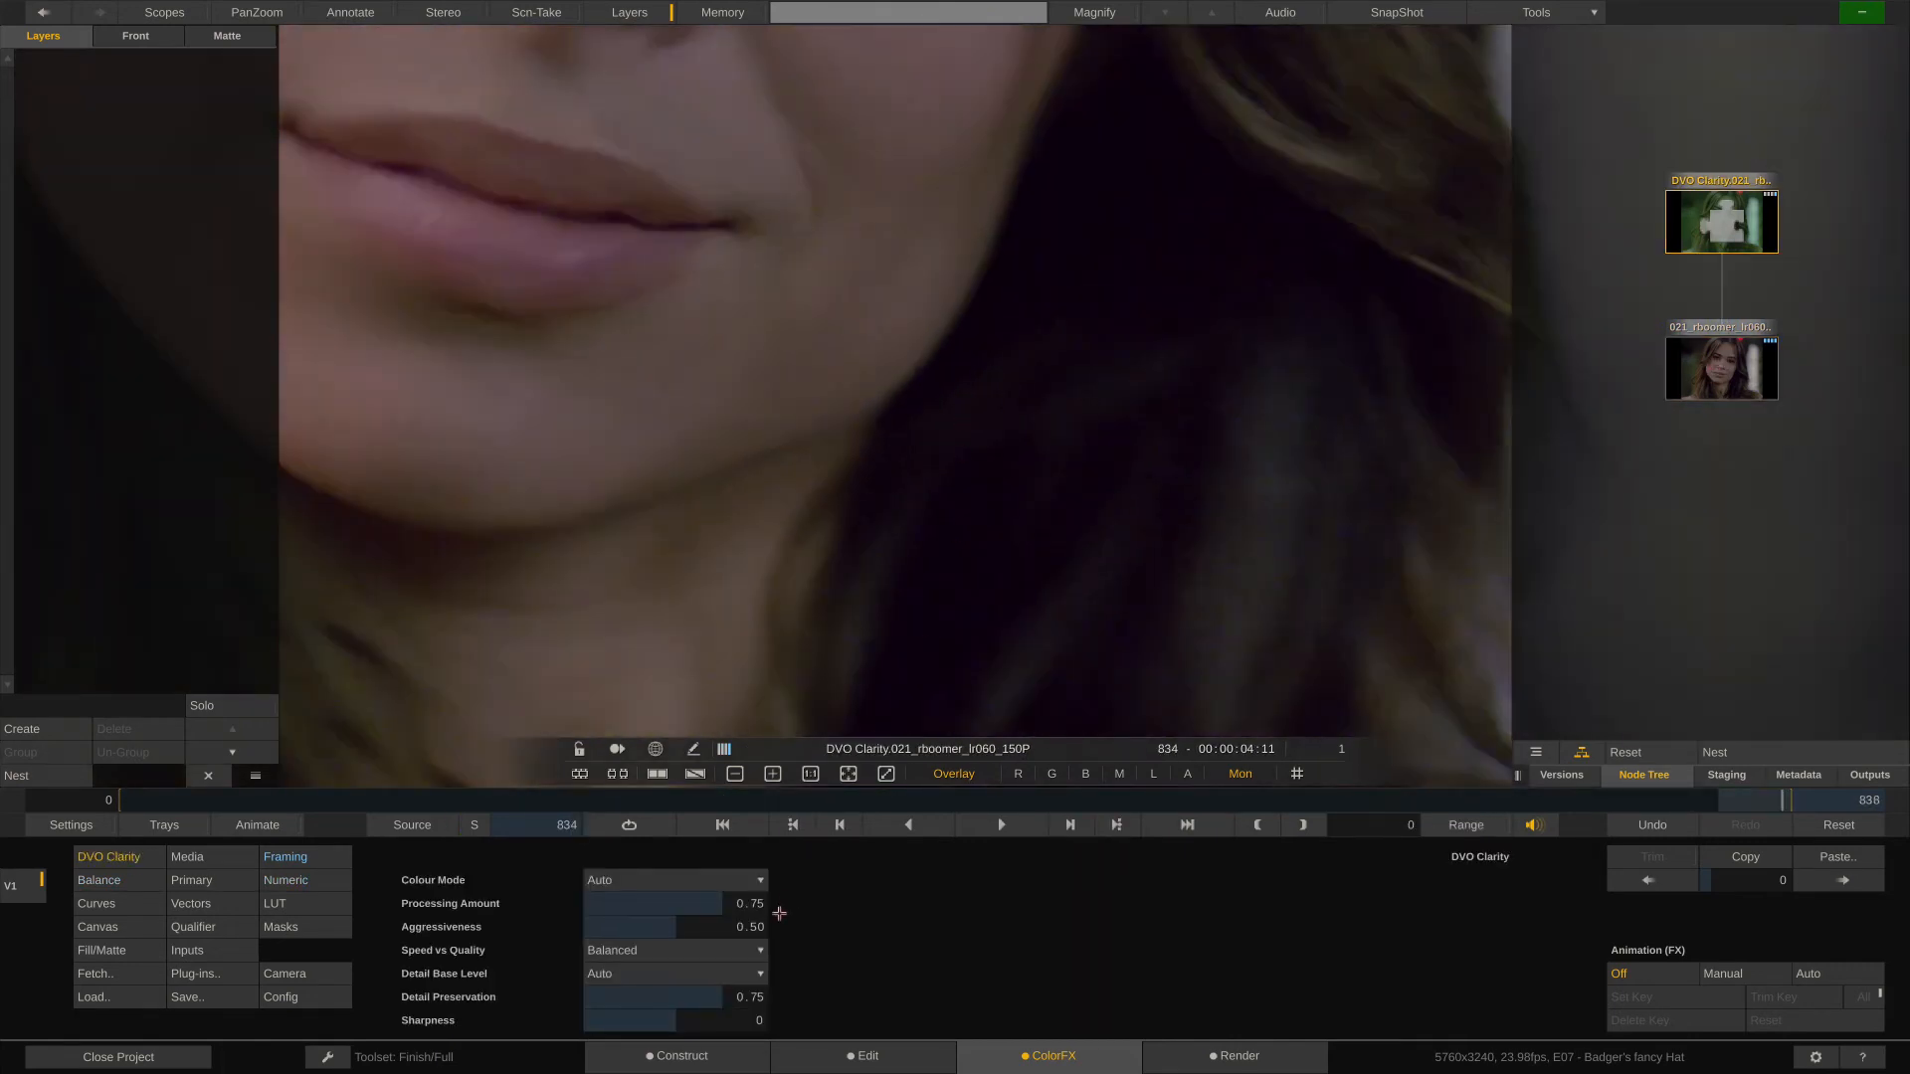
- Set DVO Clarity's Processing Amount and Aggressiveness to 1.00 and Speed vs Quality to Quality
{"action": "left_click", "coordinate": [751, 903]}
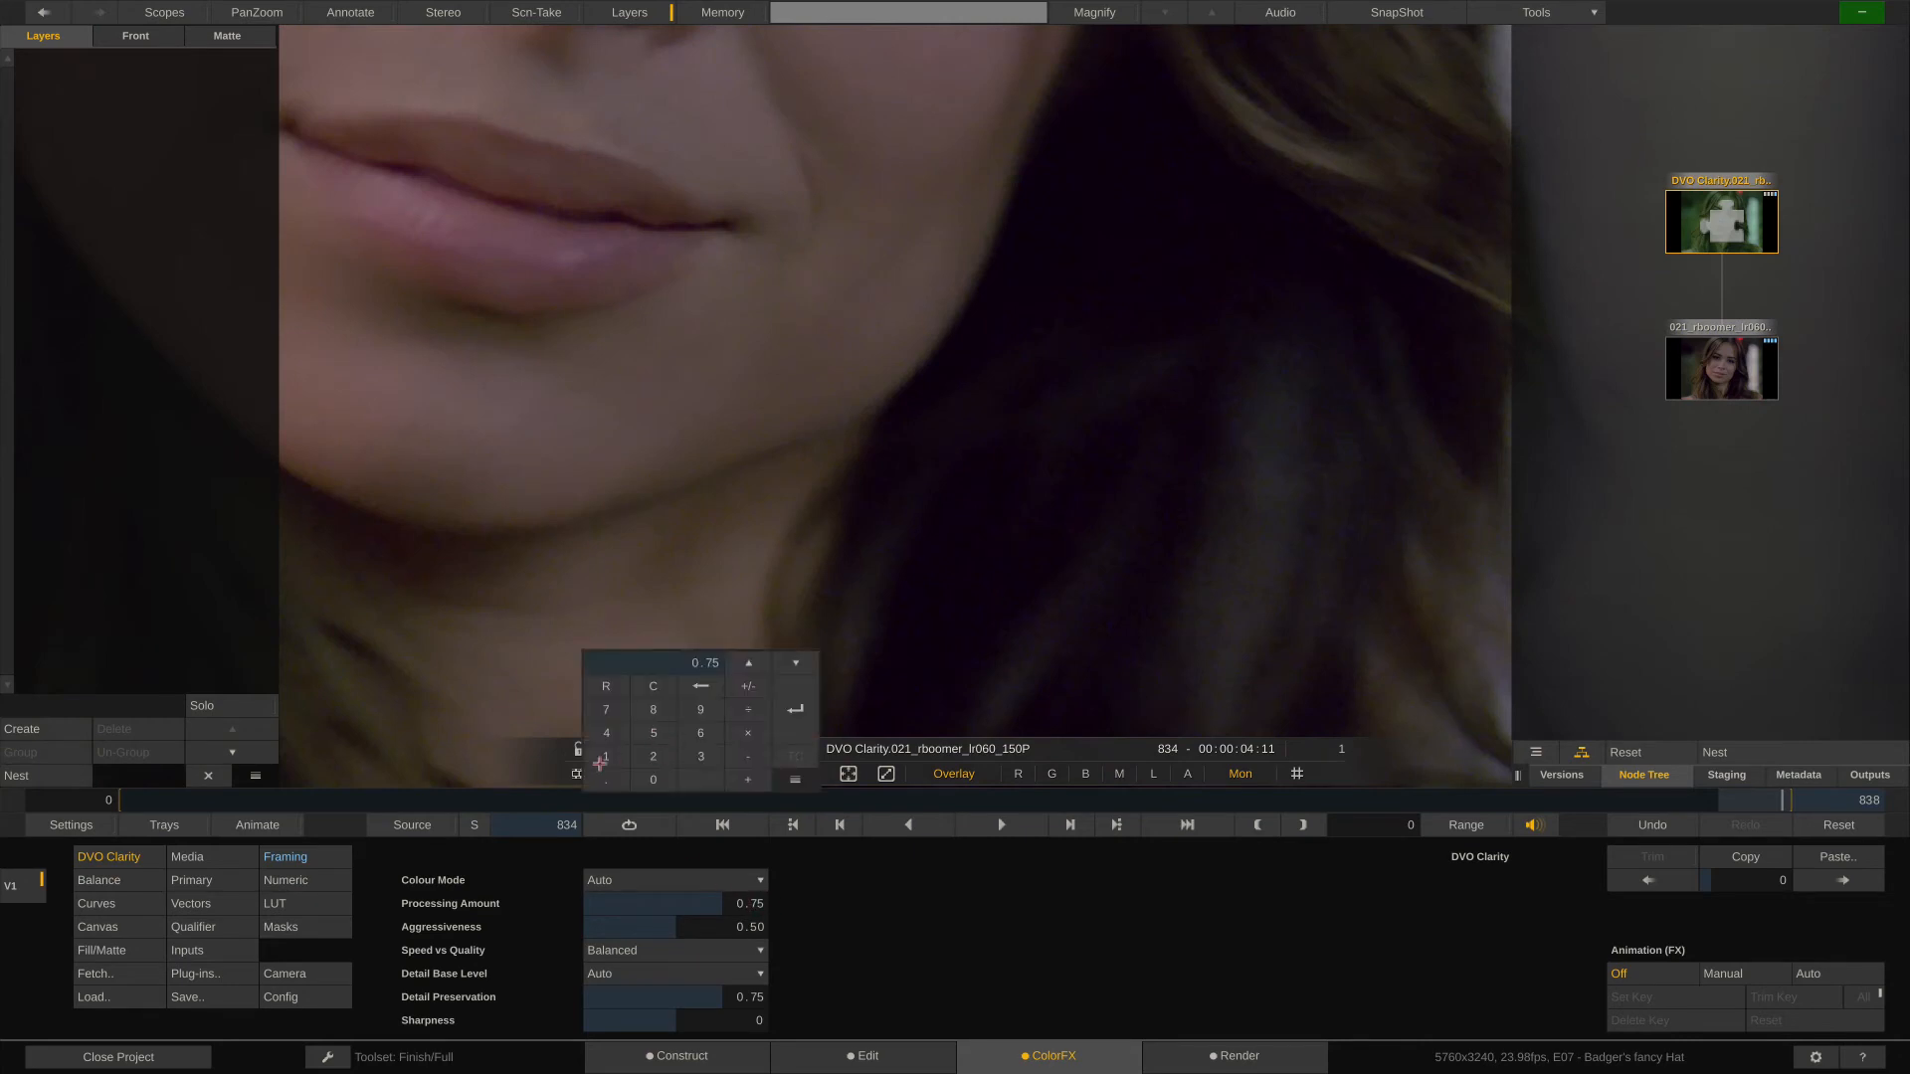
{"action": "left_click", "coordinate": [601, 761]}
{"action": "left_click", "coordinate": [796, 710]}
{"action": "left_click", "coordinate": [755, 953]}
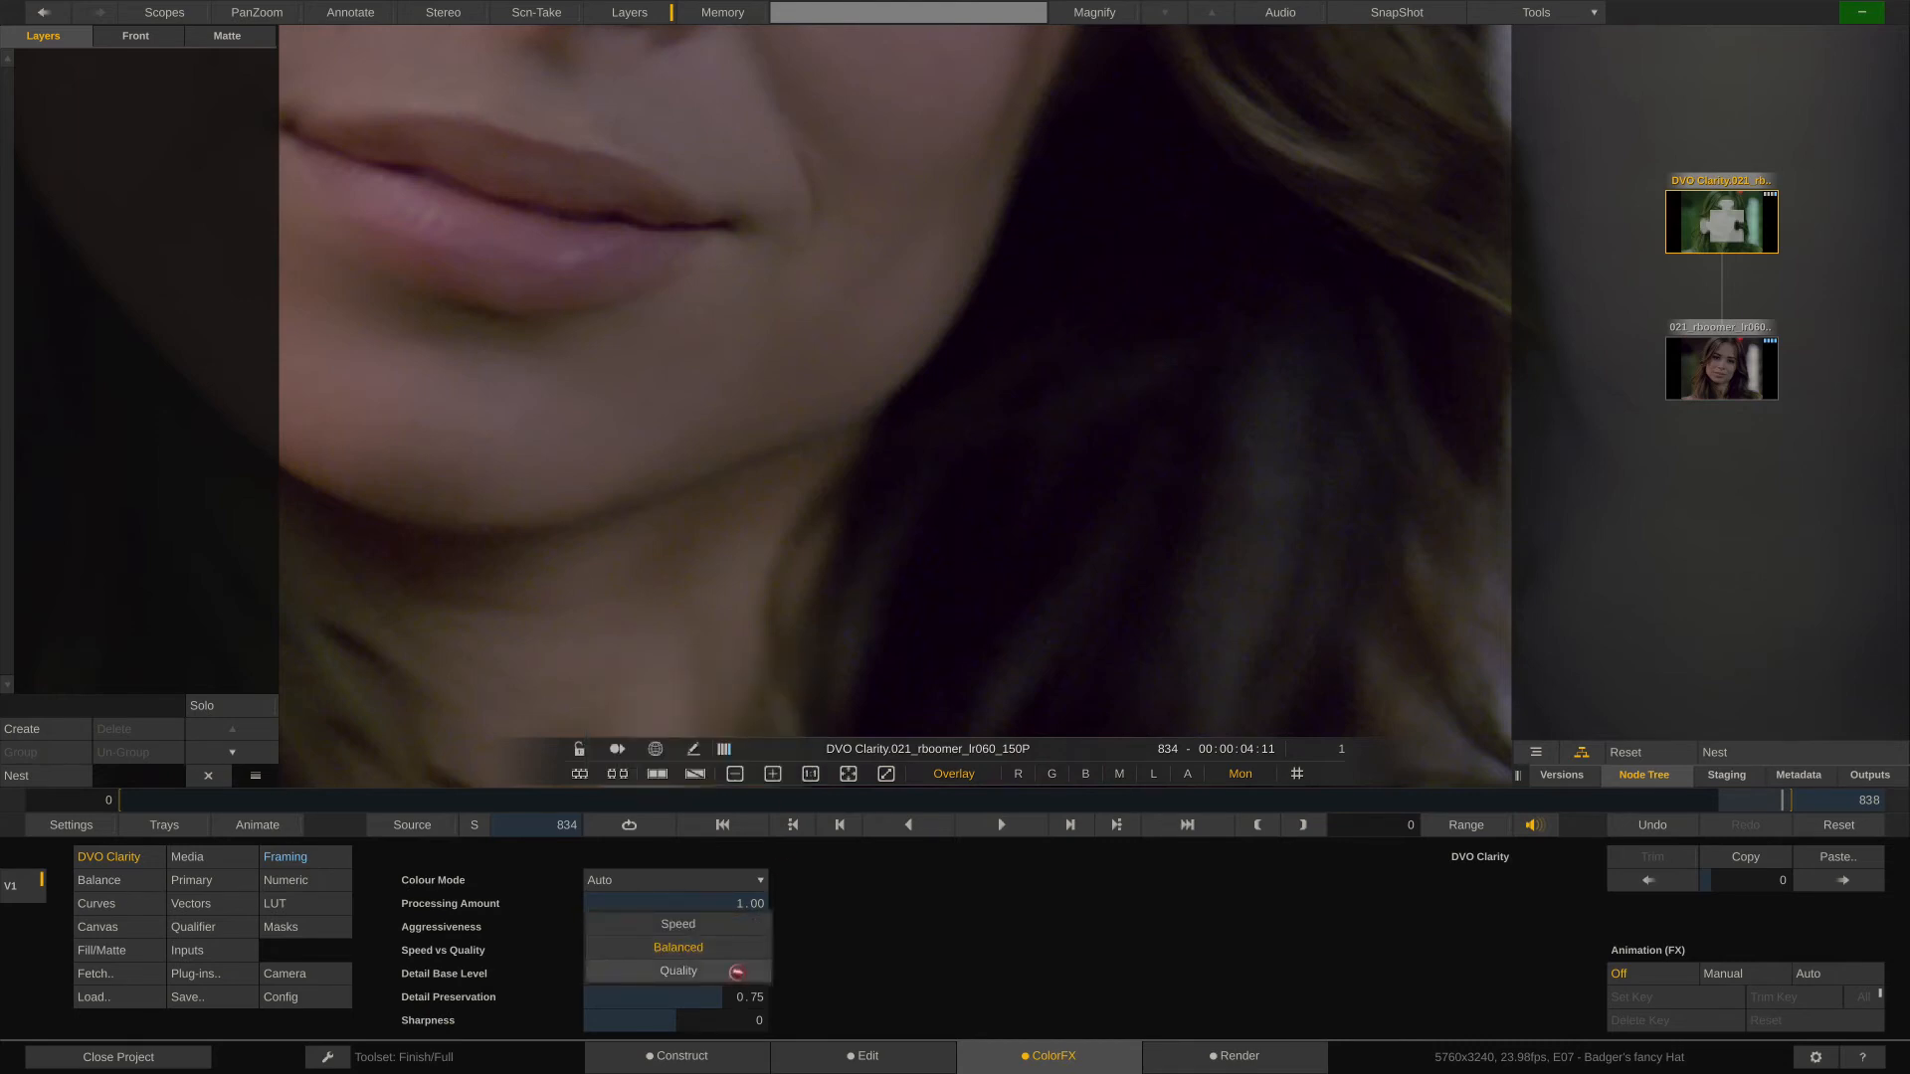
{"action": "left_click", "coordinate": [737, 972]}
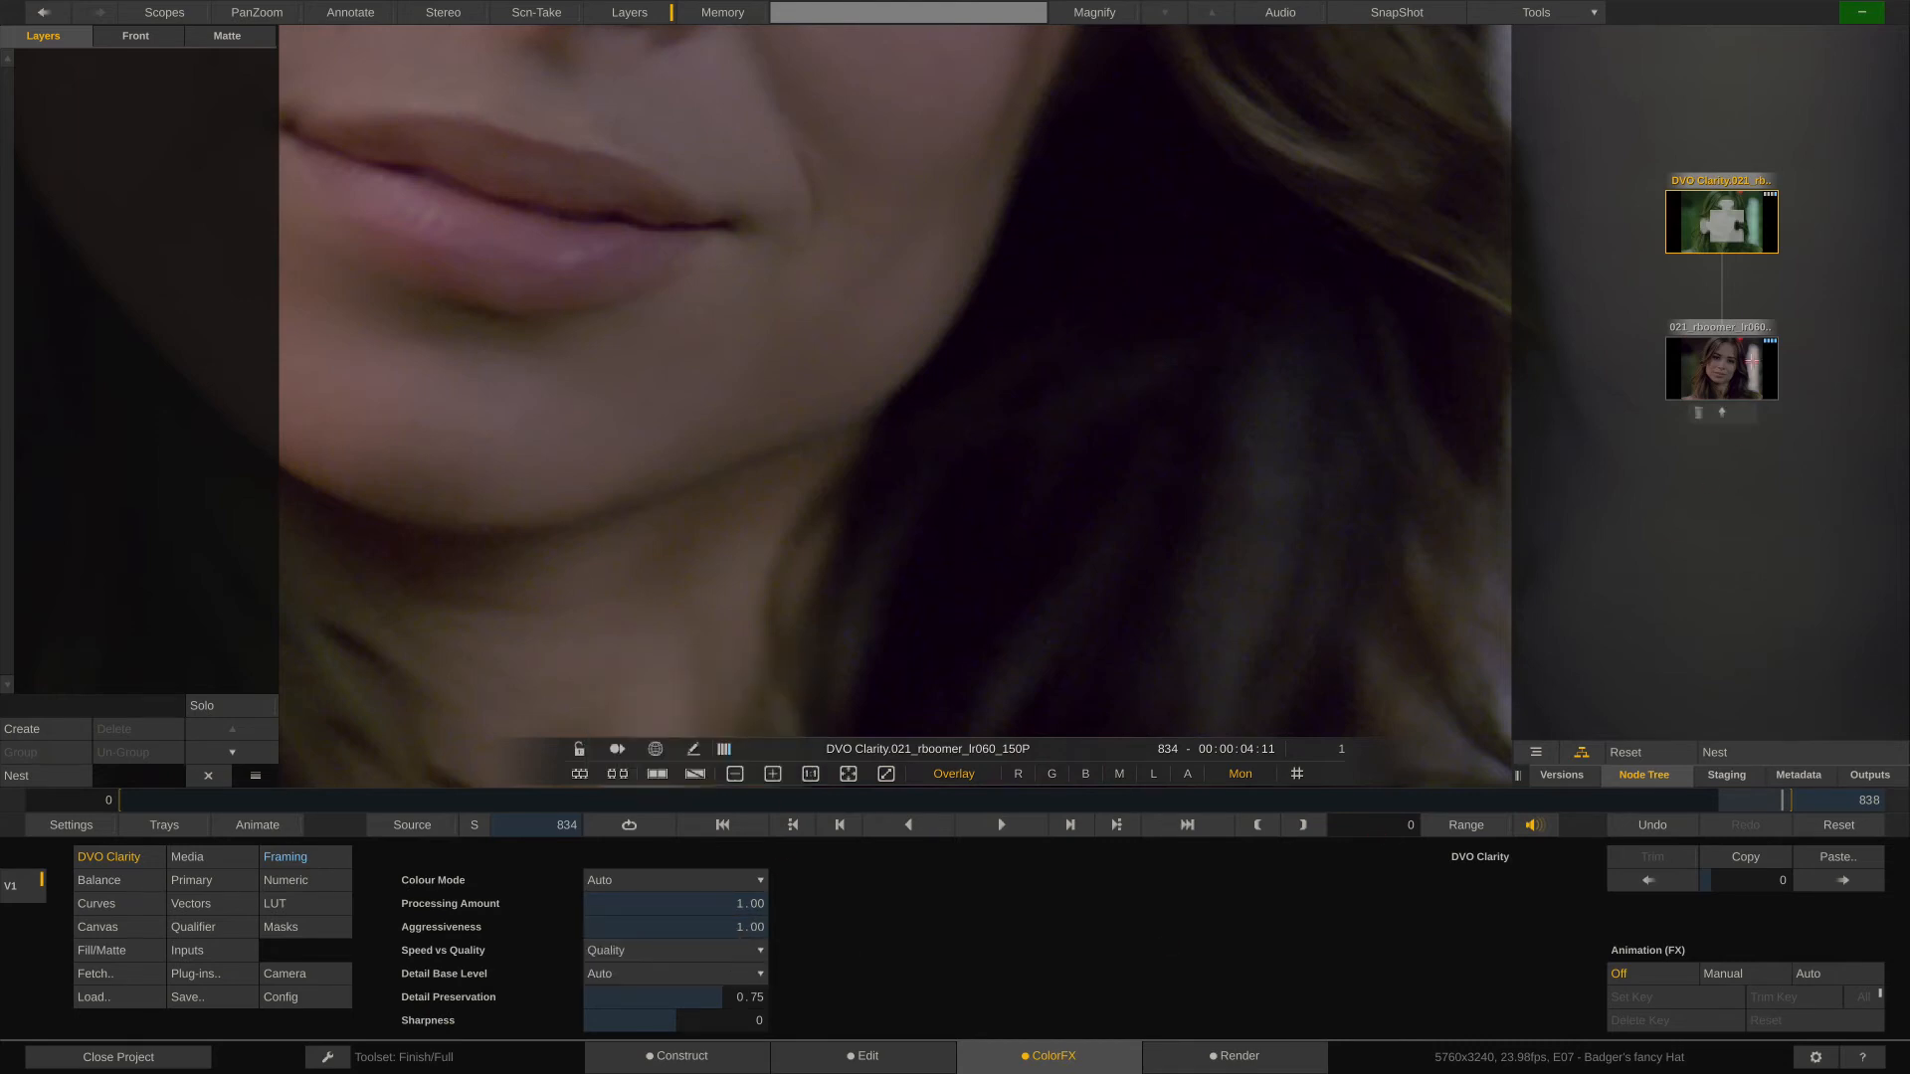
- Compare the source clip with the maximum-strength DVO Clarity result across the woman's eyes, nose and cheek
{"action": "left_click", "coordinate": [1722, 367]}
{"action": "left_click", "coordinate": [1720, 229]}
{"action": "left_click", "coordinate": [1718, 365]}
{"action": "left_click", "coordinate": [1720, 226]}
{"action": "left_click", "coordinate": [1720, 366]}
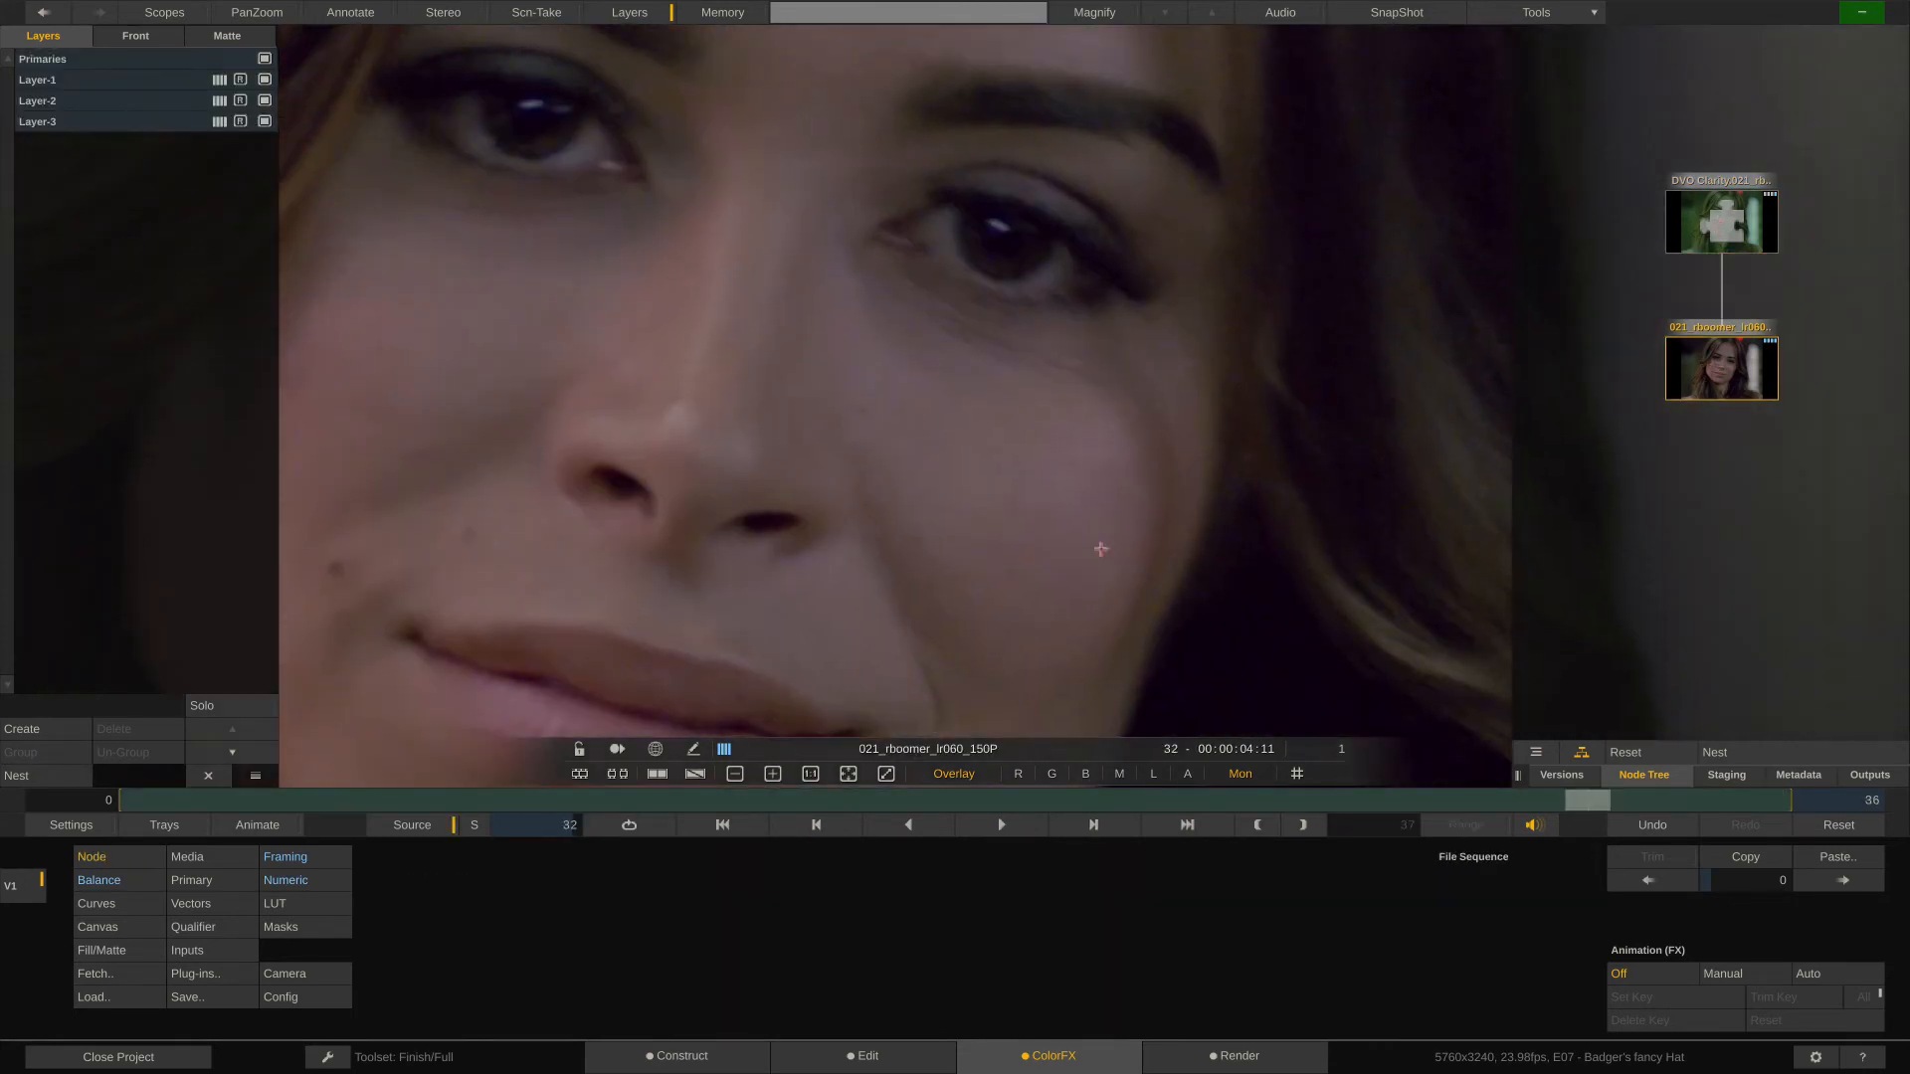
{"action": "left_click", "coordinate": [1712, 208]}
{"action": "left_click", "coordinate": [1722, 343]}
{"action": "left_click", "coordinate": [1718, 221]}
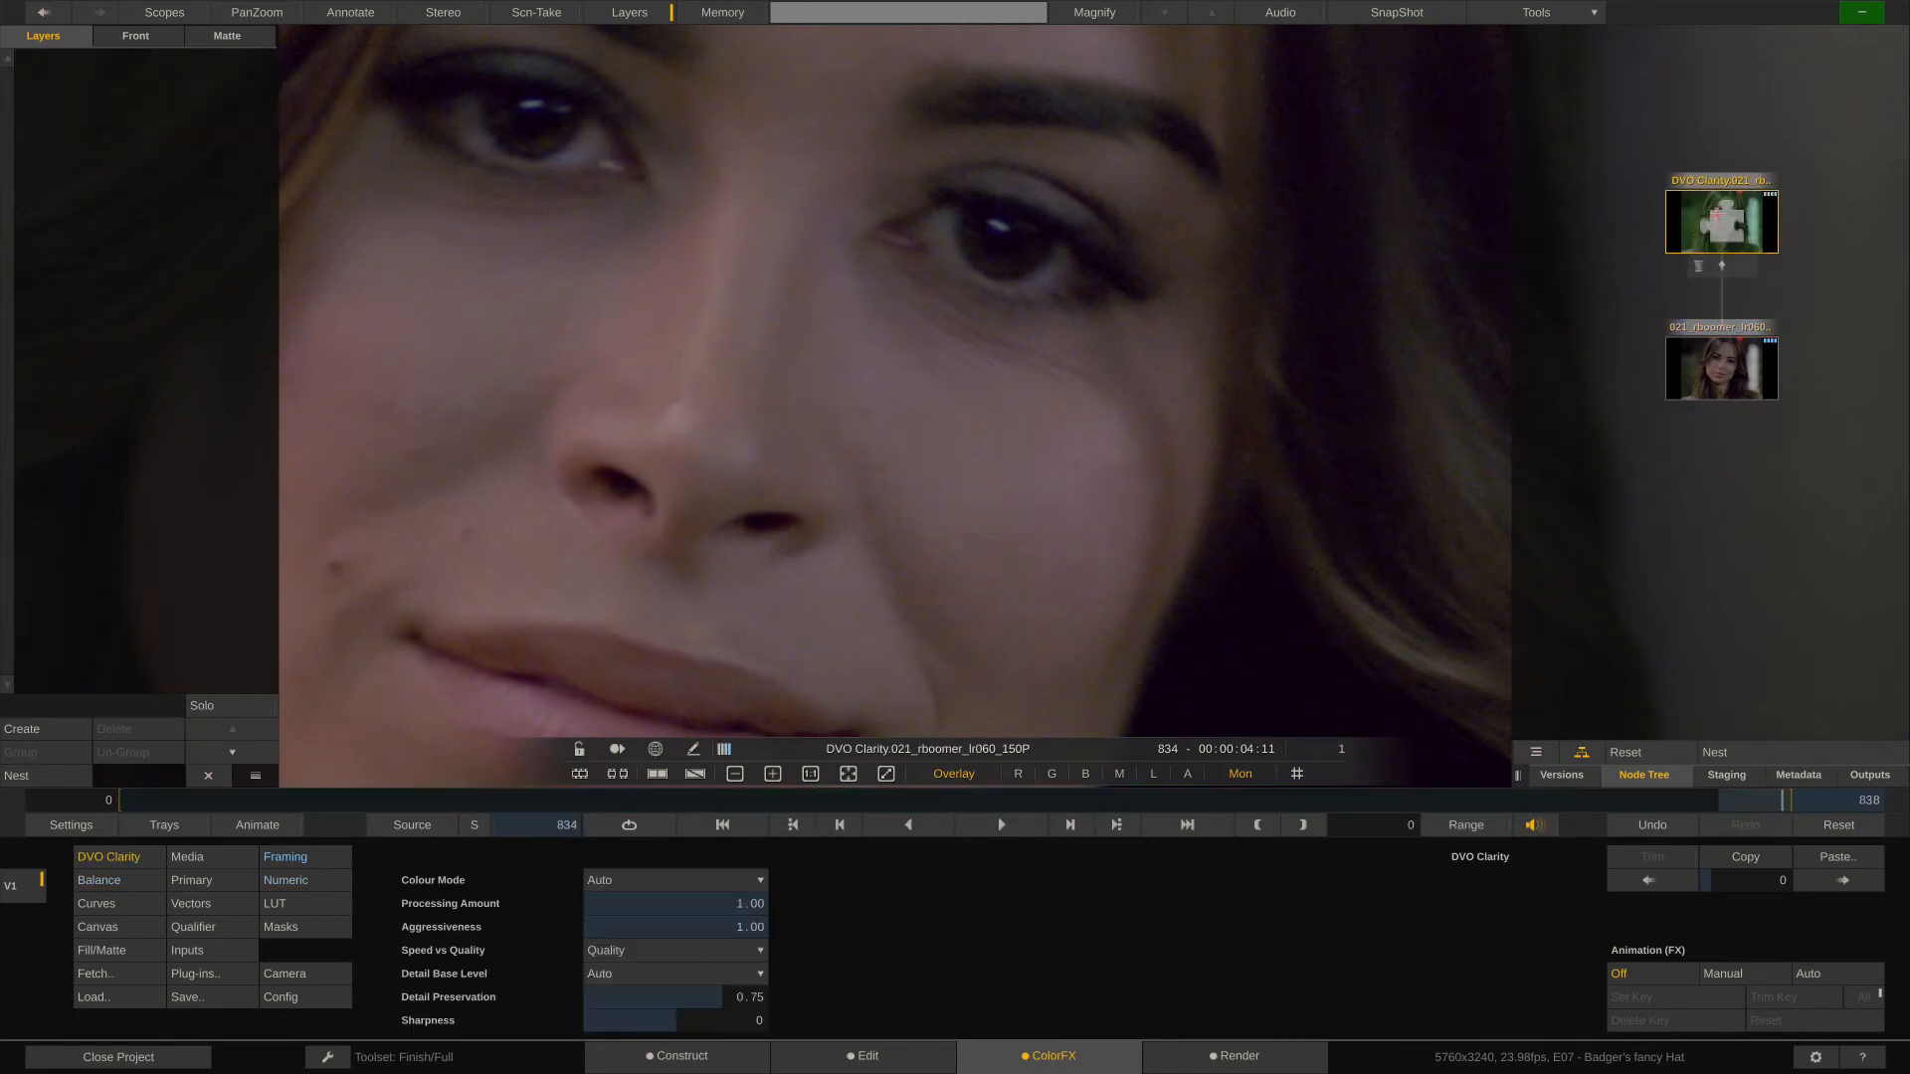
{"action": "left_click", "coordinate": [1711, 360]}
{"action": "left_click", "coordinate": [1719, 223]}
- Remove the DVO Clarity node from the portrait shot's node tree, keeping only the source clip node
{"action": "scroll", "coordinate": [1105, 359], "scroll_direction": "down", "scroll_amount": 8}
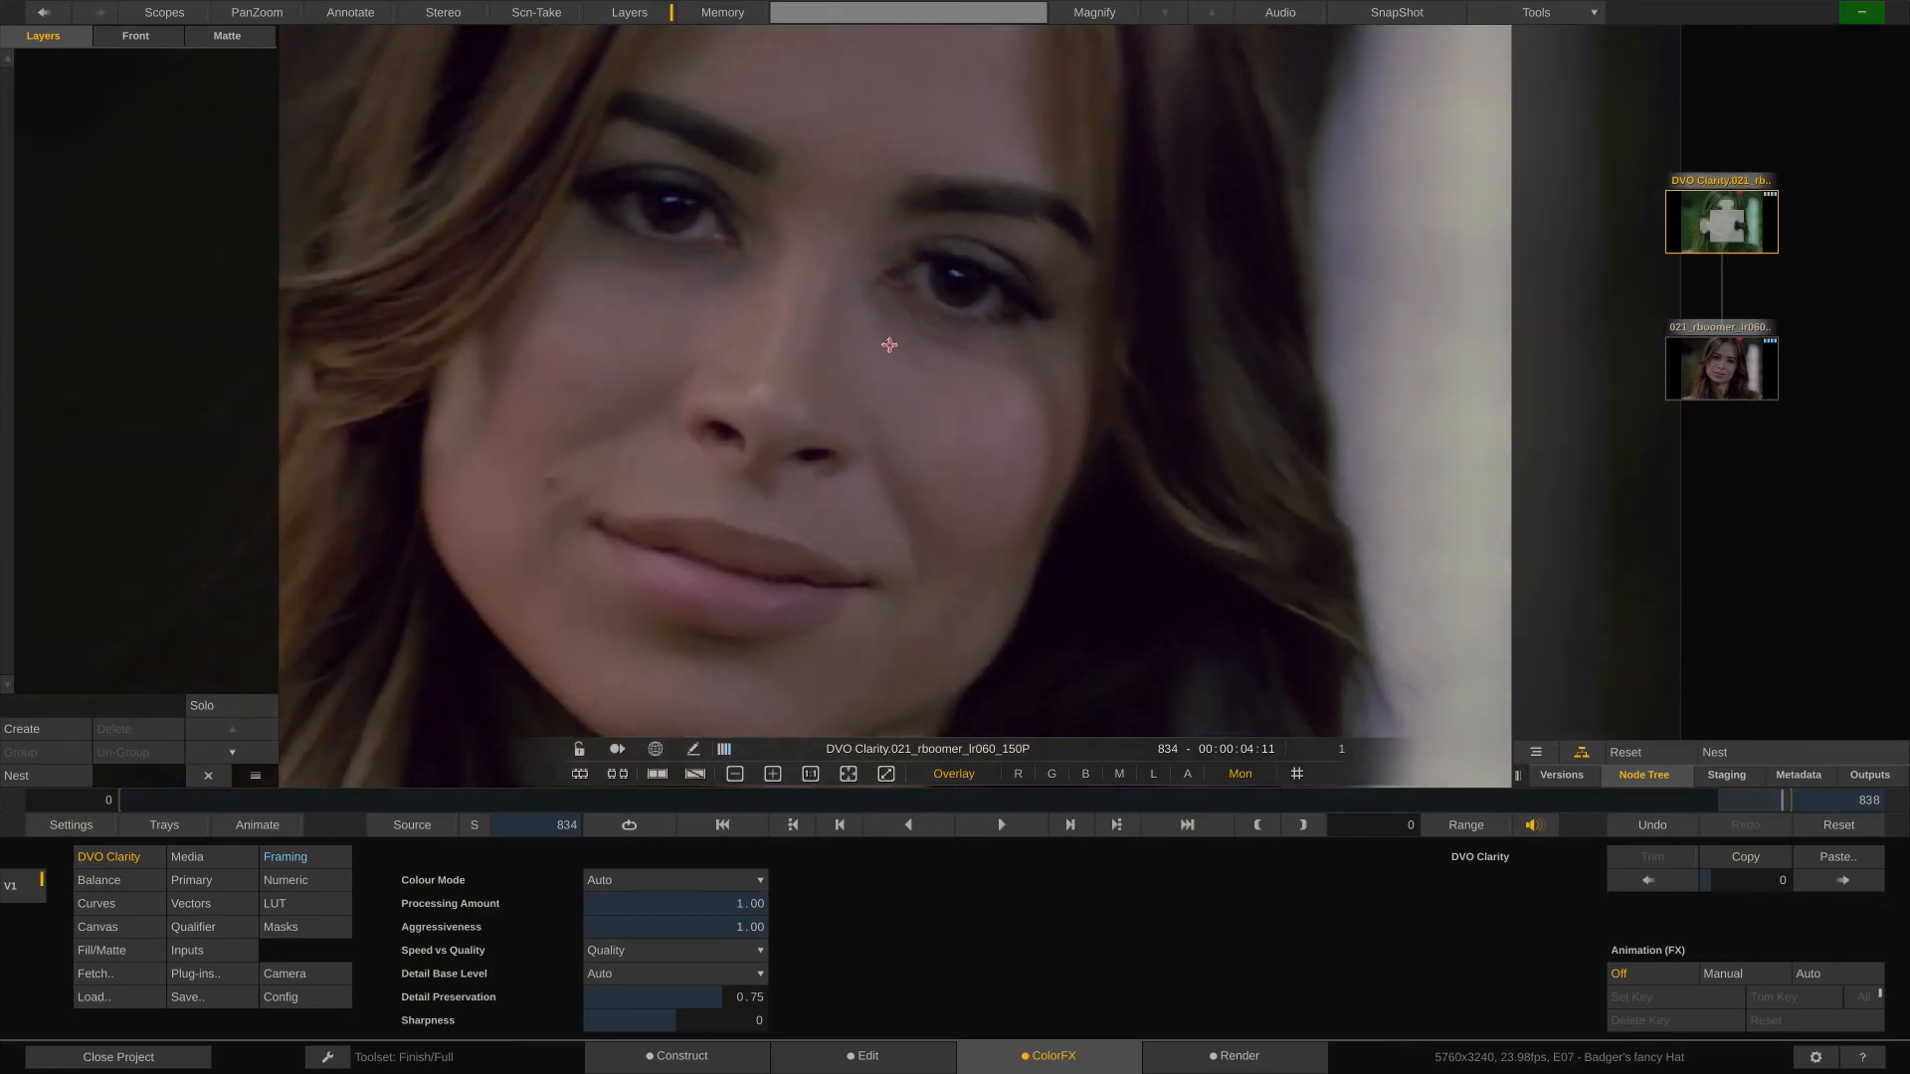
{"action": "left_click_drag", "start_coordinate": [893, 396], "coordinate": [951, 372]}
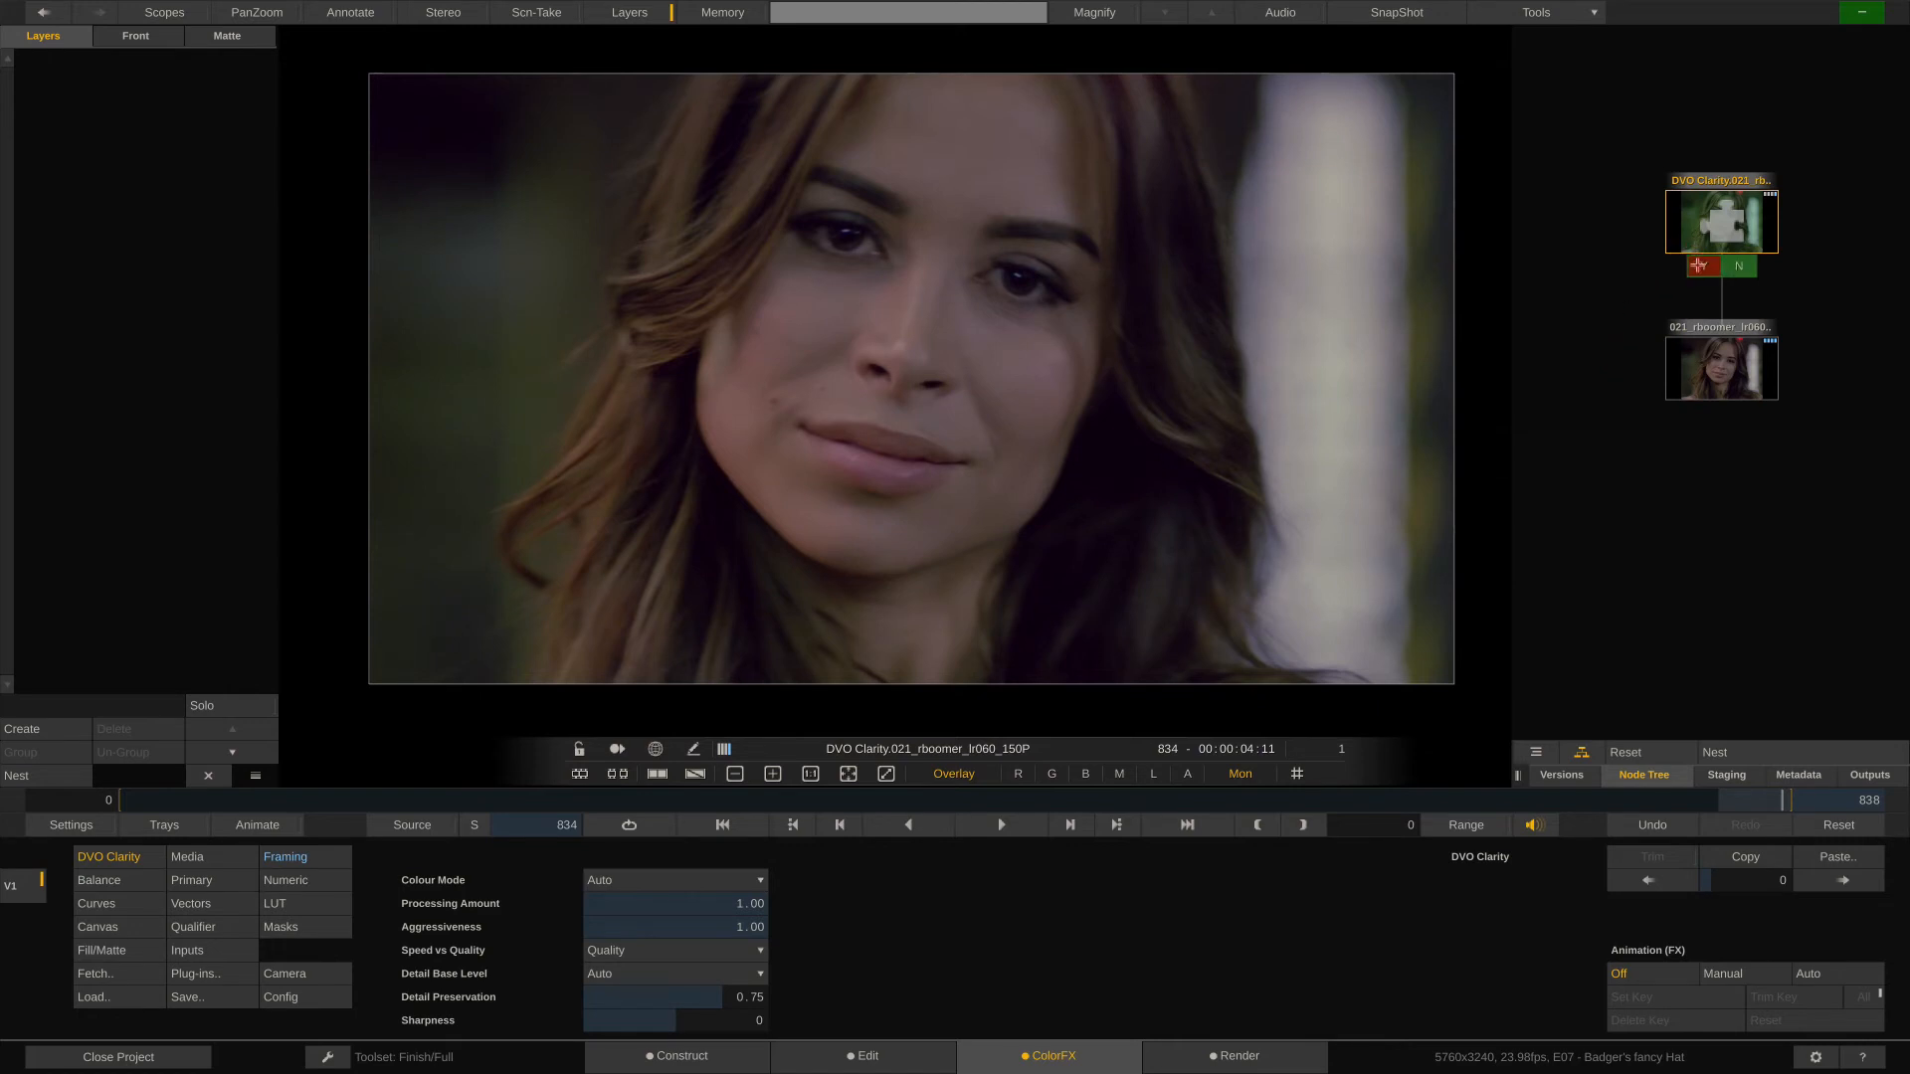
{"action": "left_click", "coordinate": [1698, 265]}
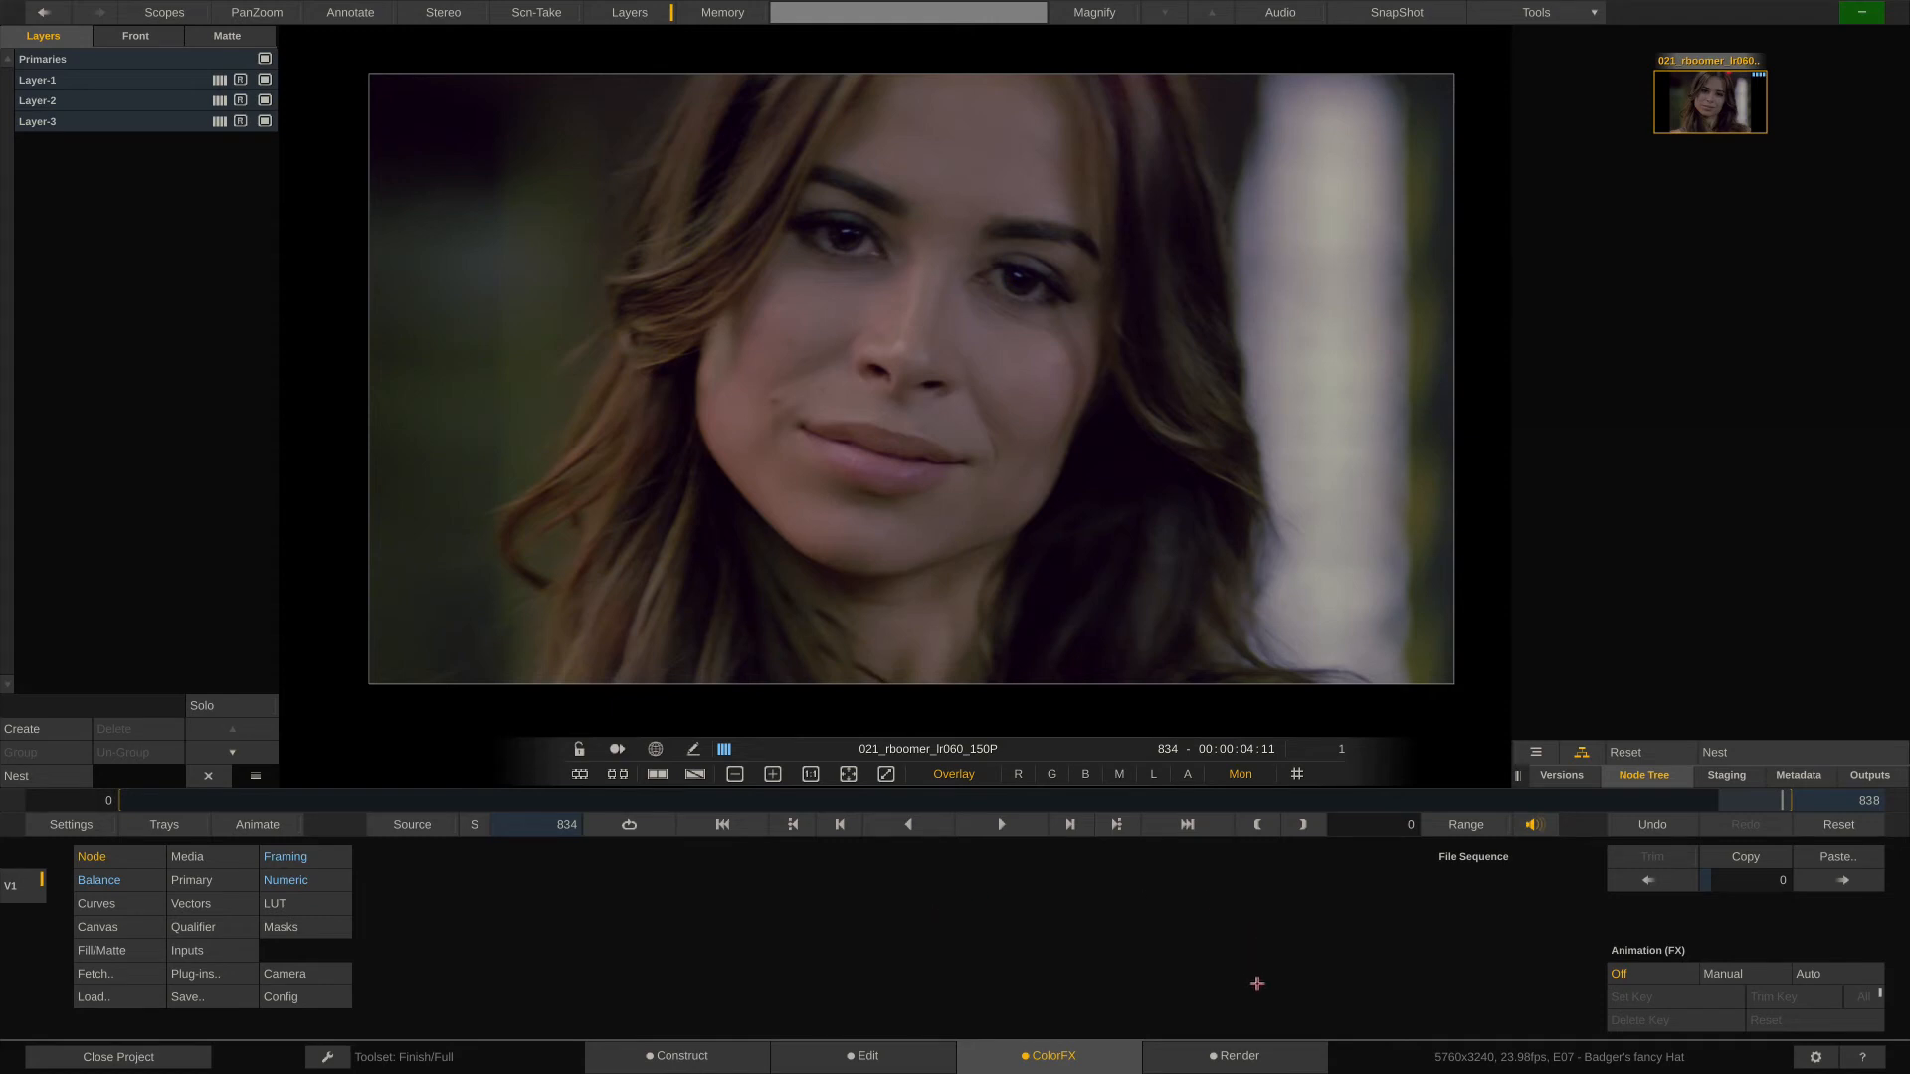
- Open the main output node of E07 - Badger's fancy Hat from the Render page and show its primary colour controls
{"action": "left_click", "coordinate": [1249, 1061]}
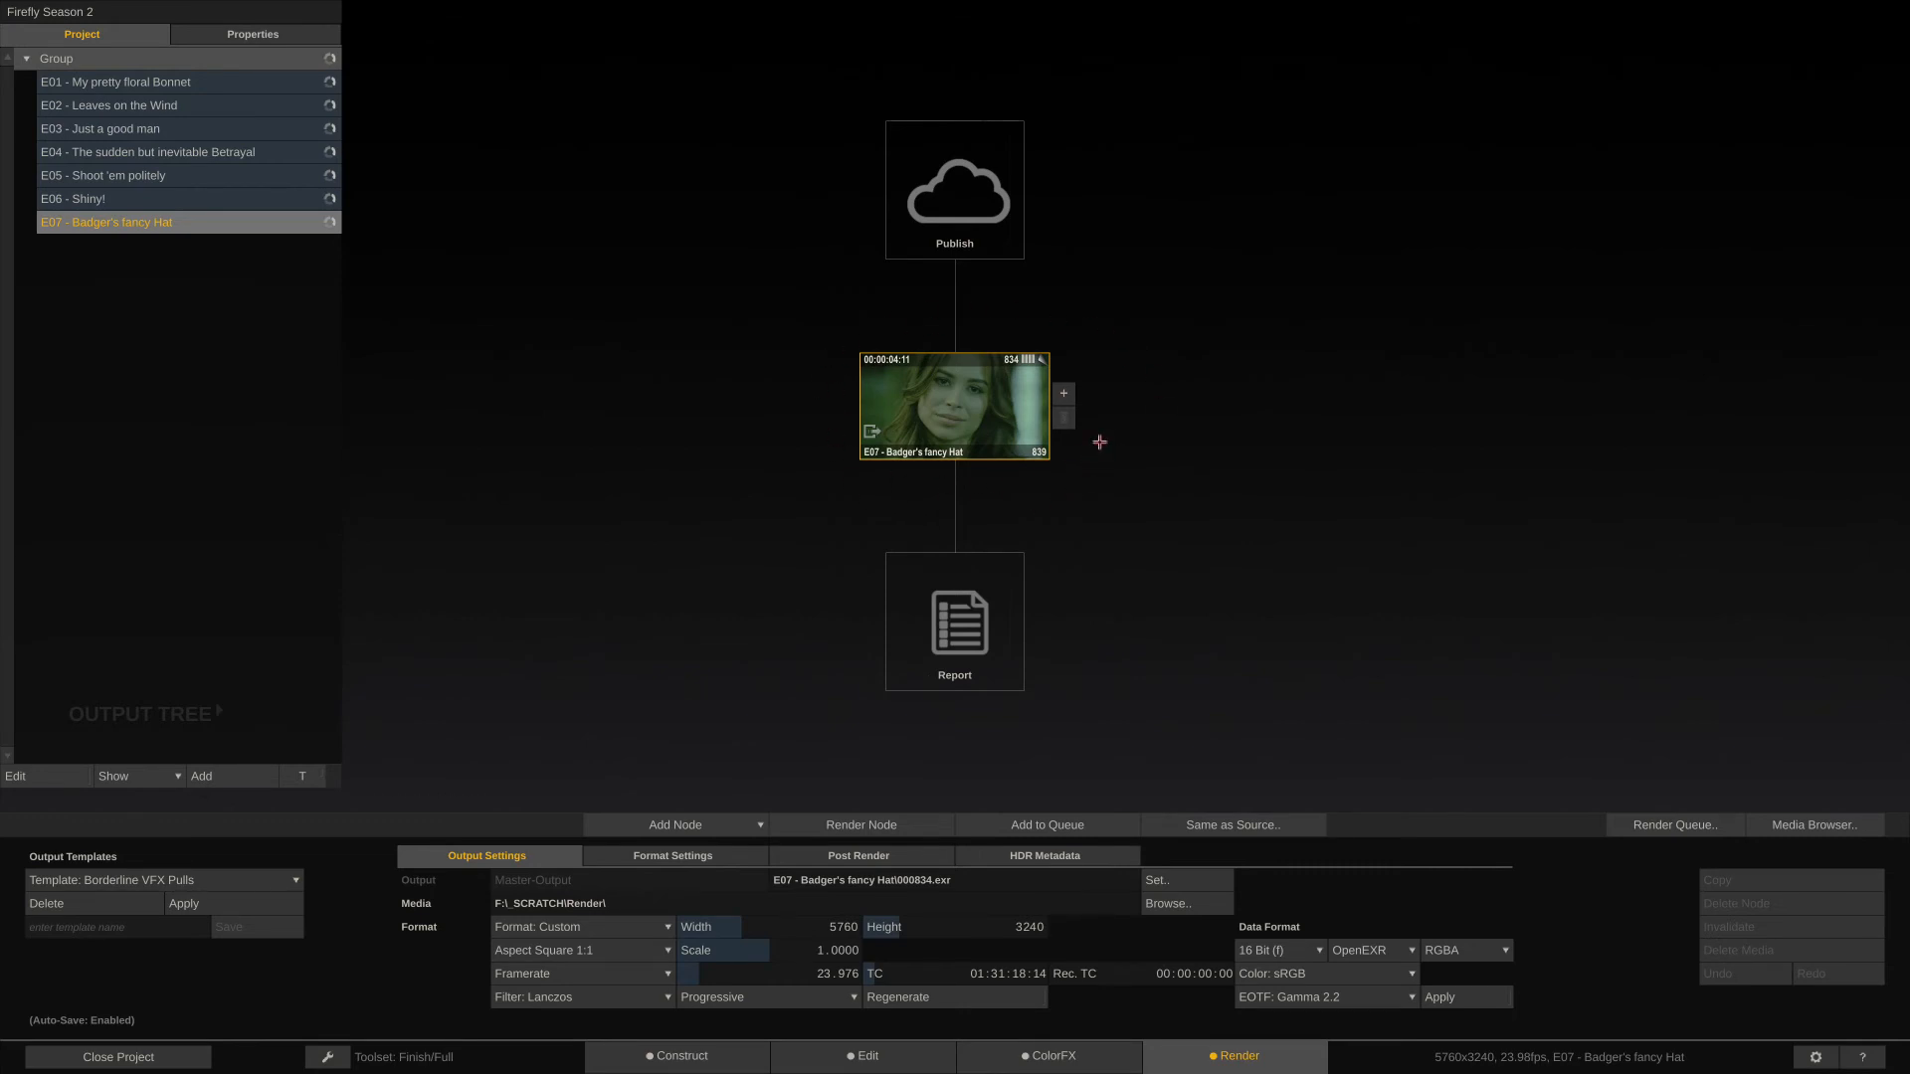
{"action": "left_click", "coordinate": [951, 406]}
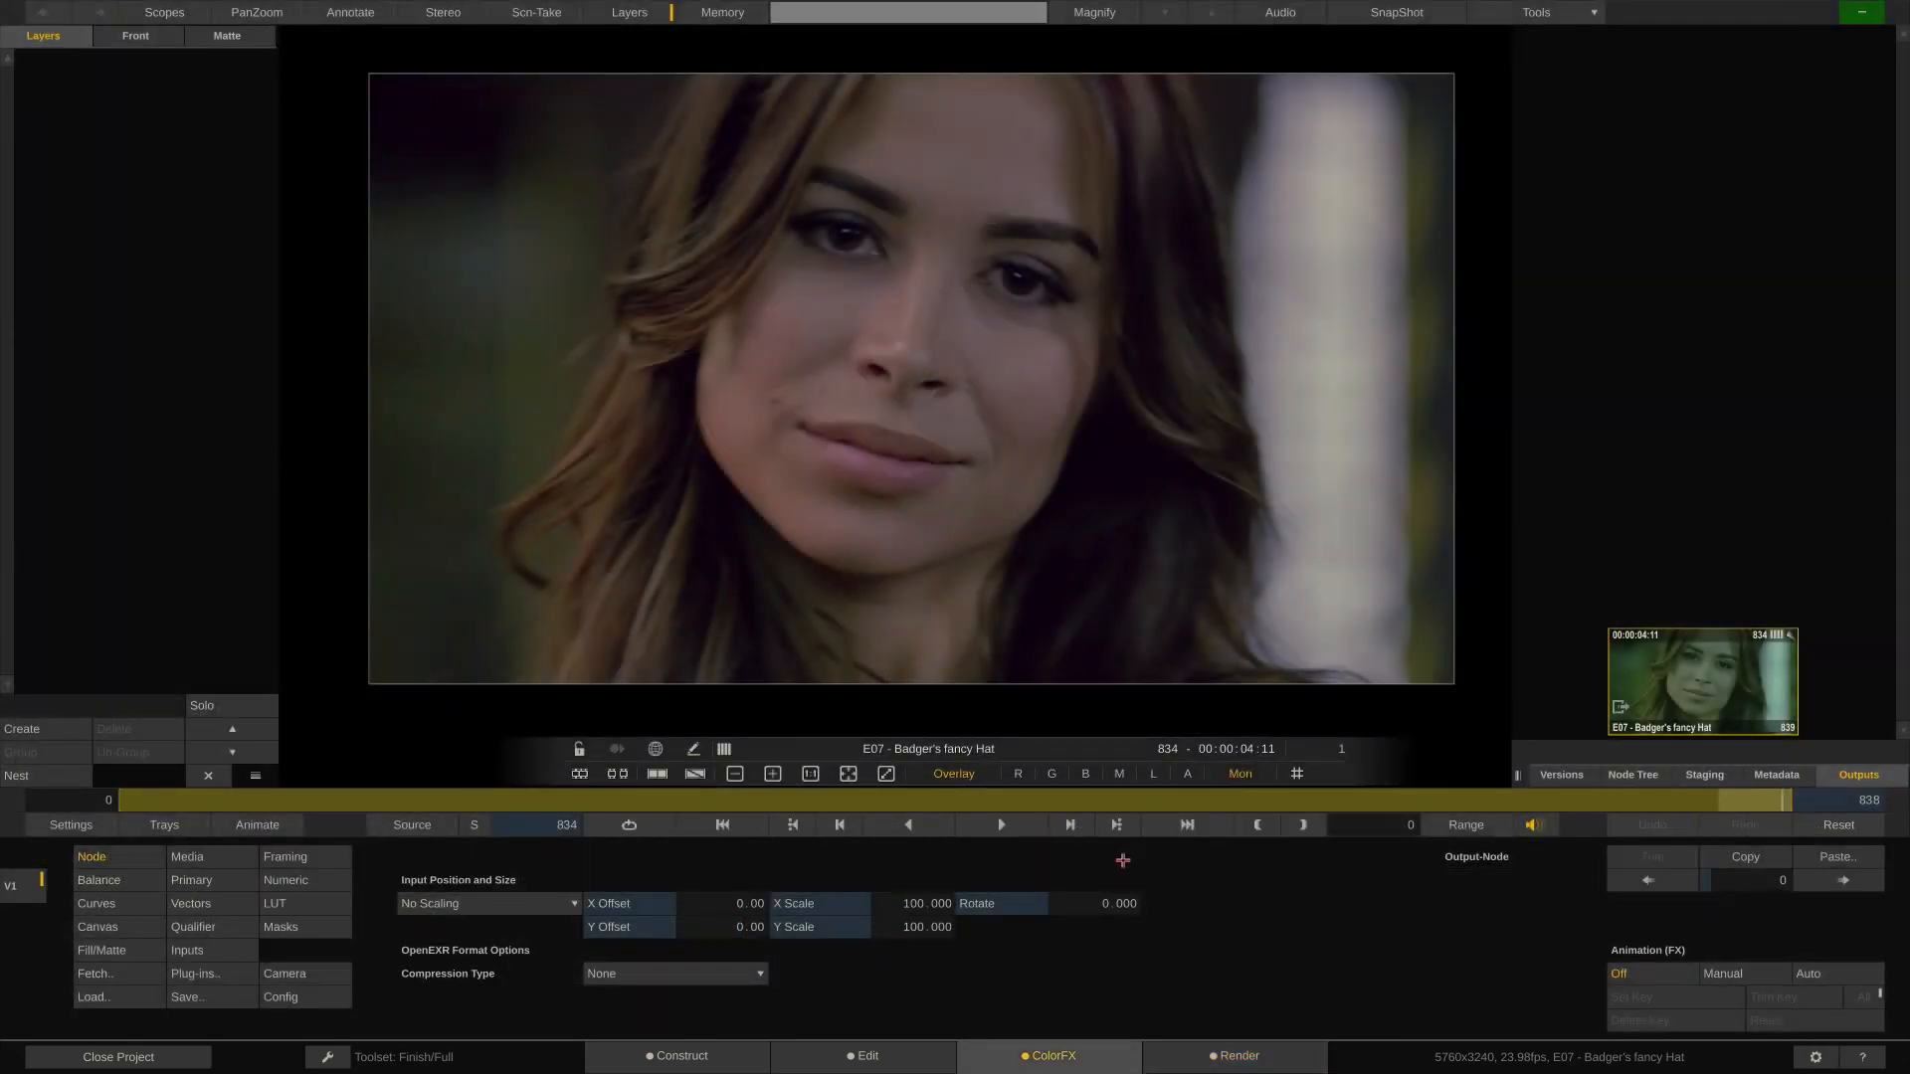
{"action": "left_click", "coordinate": [204, 879]}
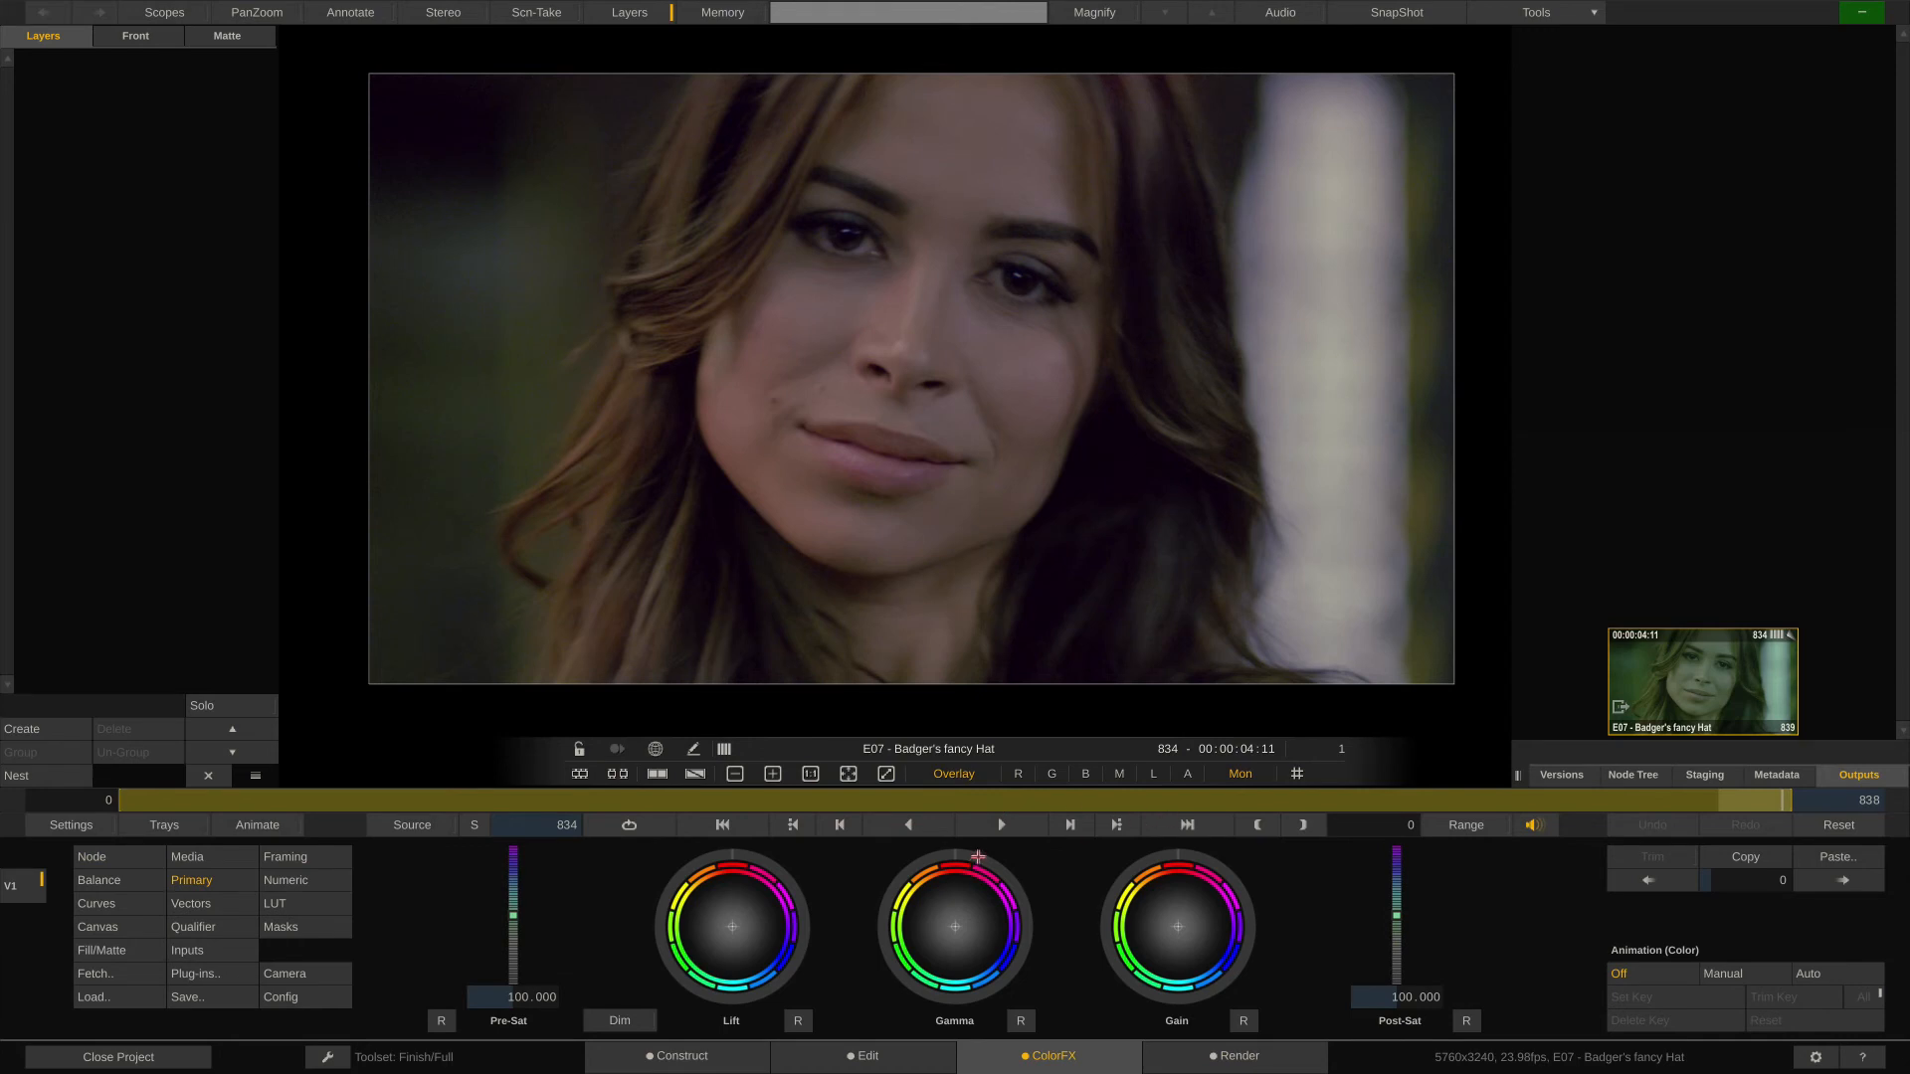
- Try darker and brighter gamma on the output node, checking the car and portrait shots, and reset the gamma
{"action": "left_click_drag", "start_coordinate": [978, 856], "coordinate": [888, 911]}
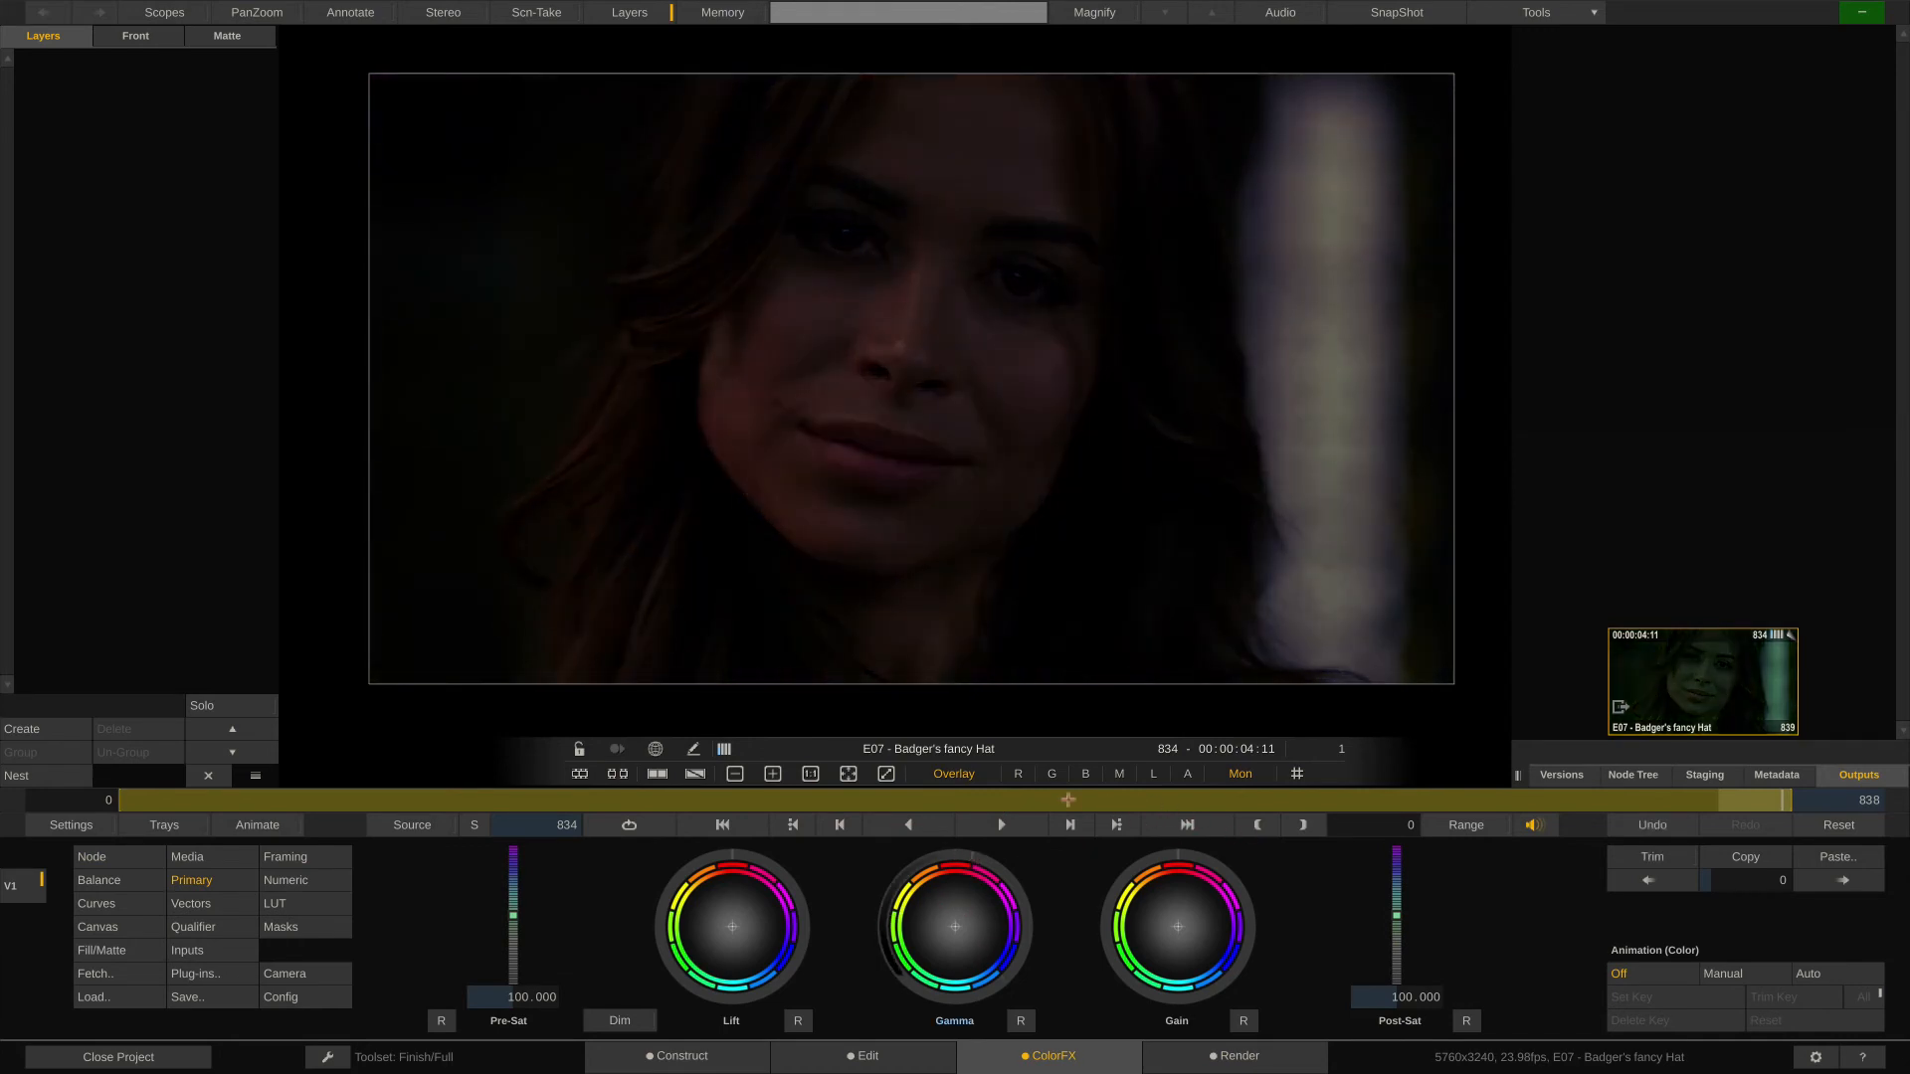
{"action": "left_click_drag", "start_coordinate": [1017, 793], "coordinate": [1211, 800]}
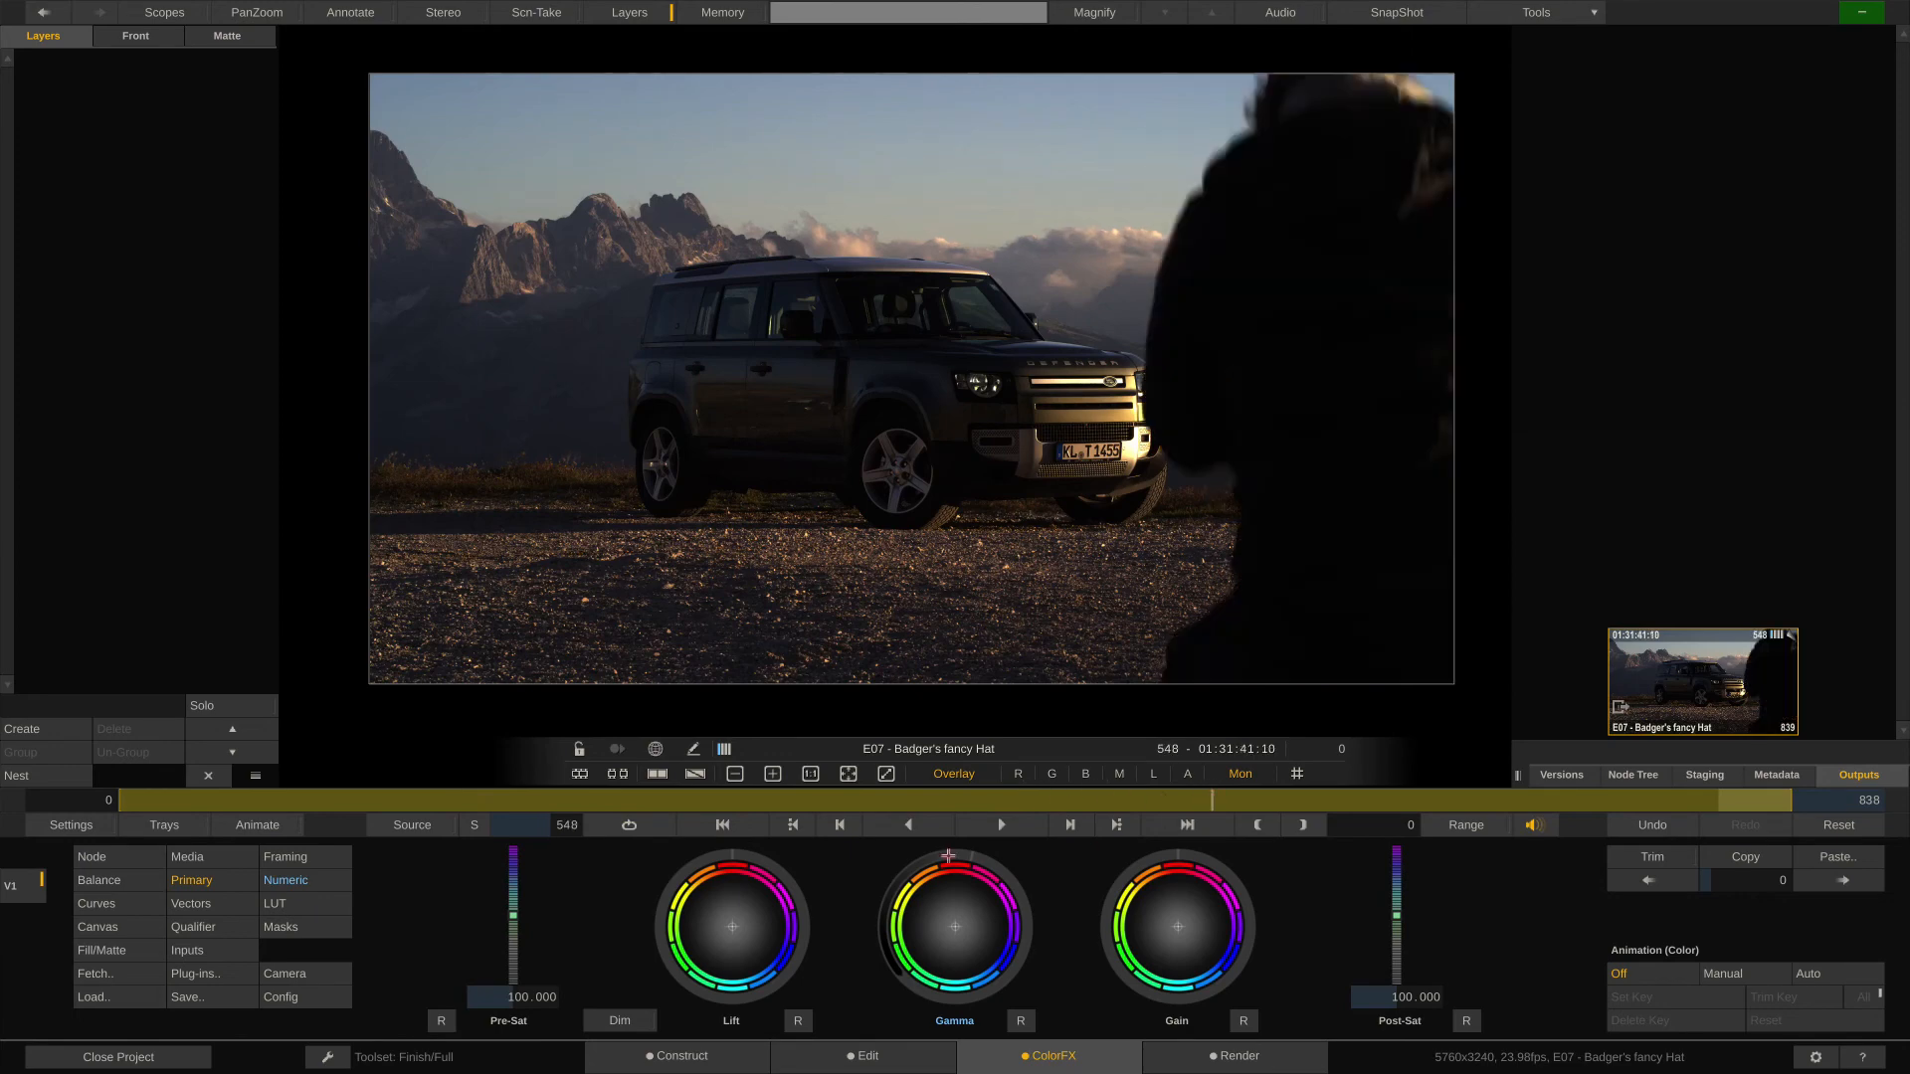
{"action": "left_click_drag", "start_coordinate": [948, 855], "coordinate": [934, 1022]}
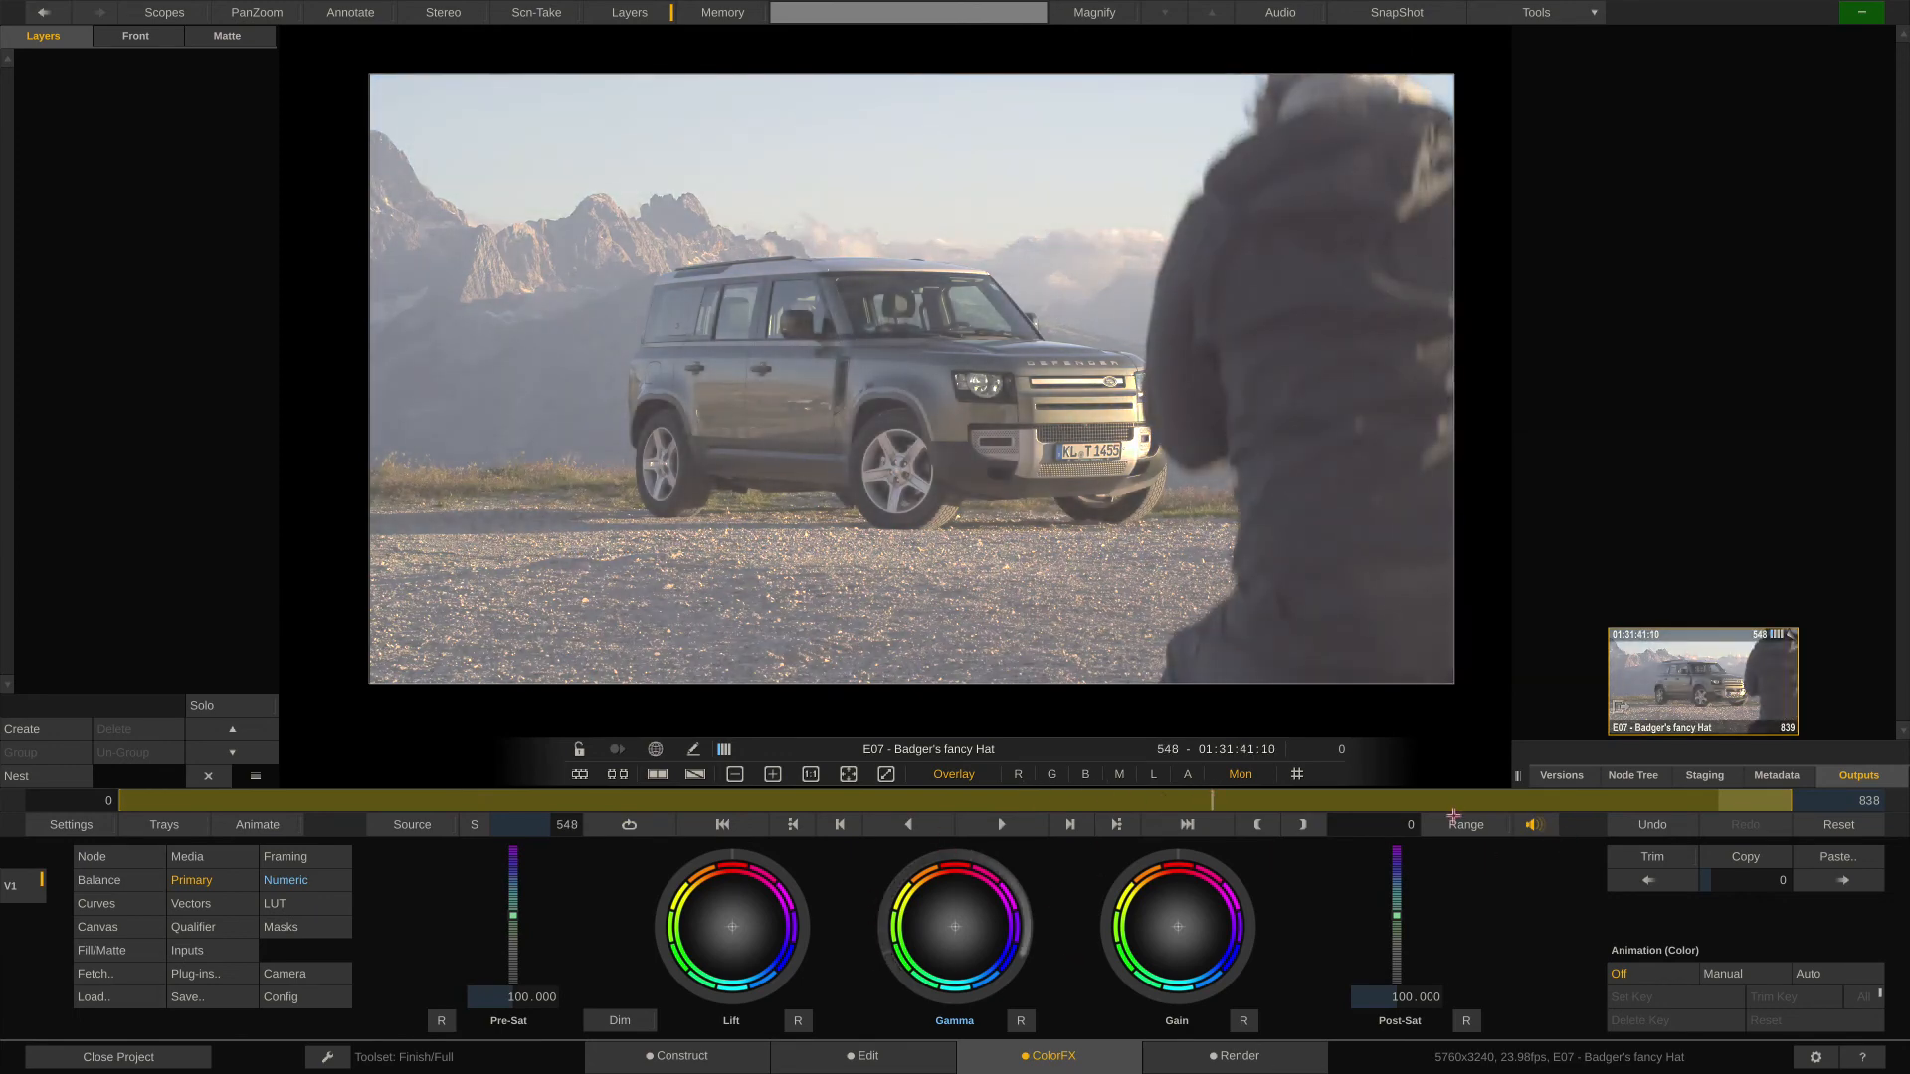
{"action": "left_click_drag", "start_coordinate": [1469, 800], "coordinate": [1743, 800]}
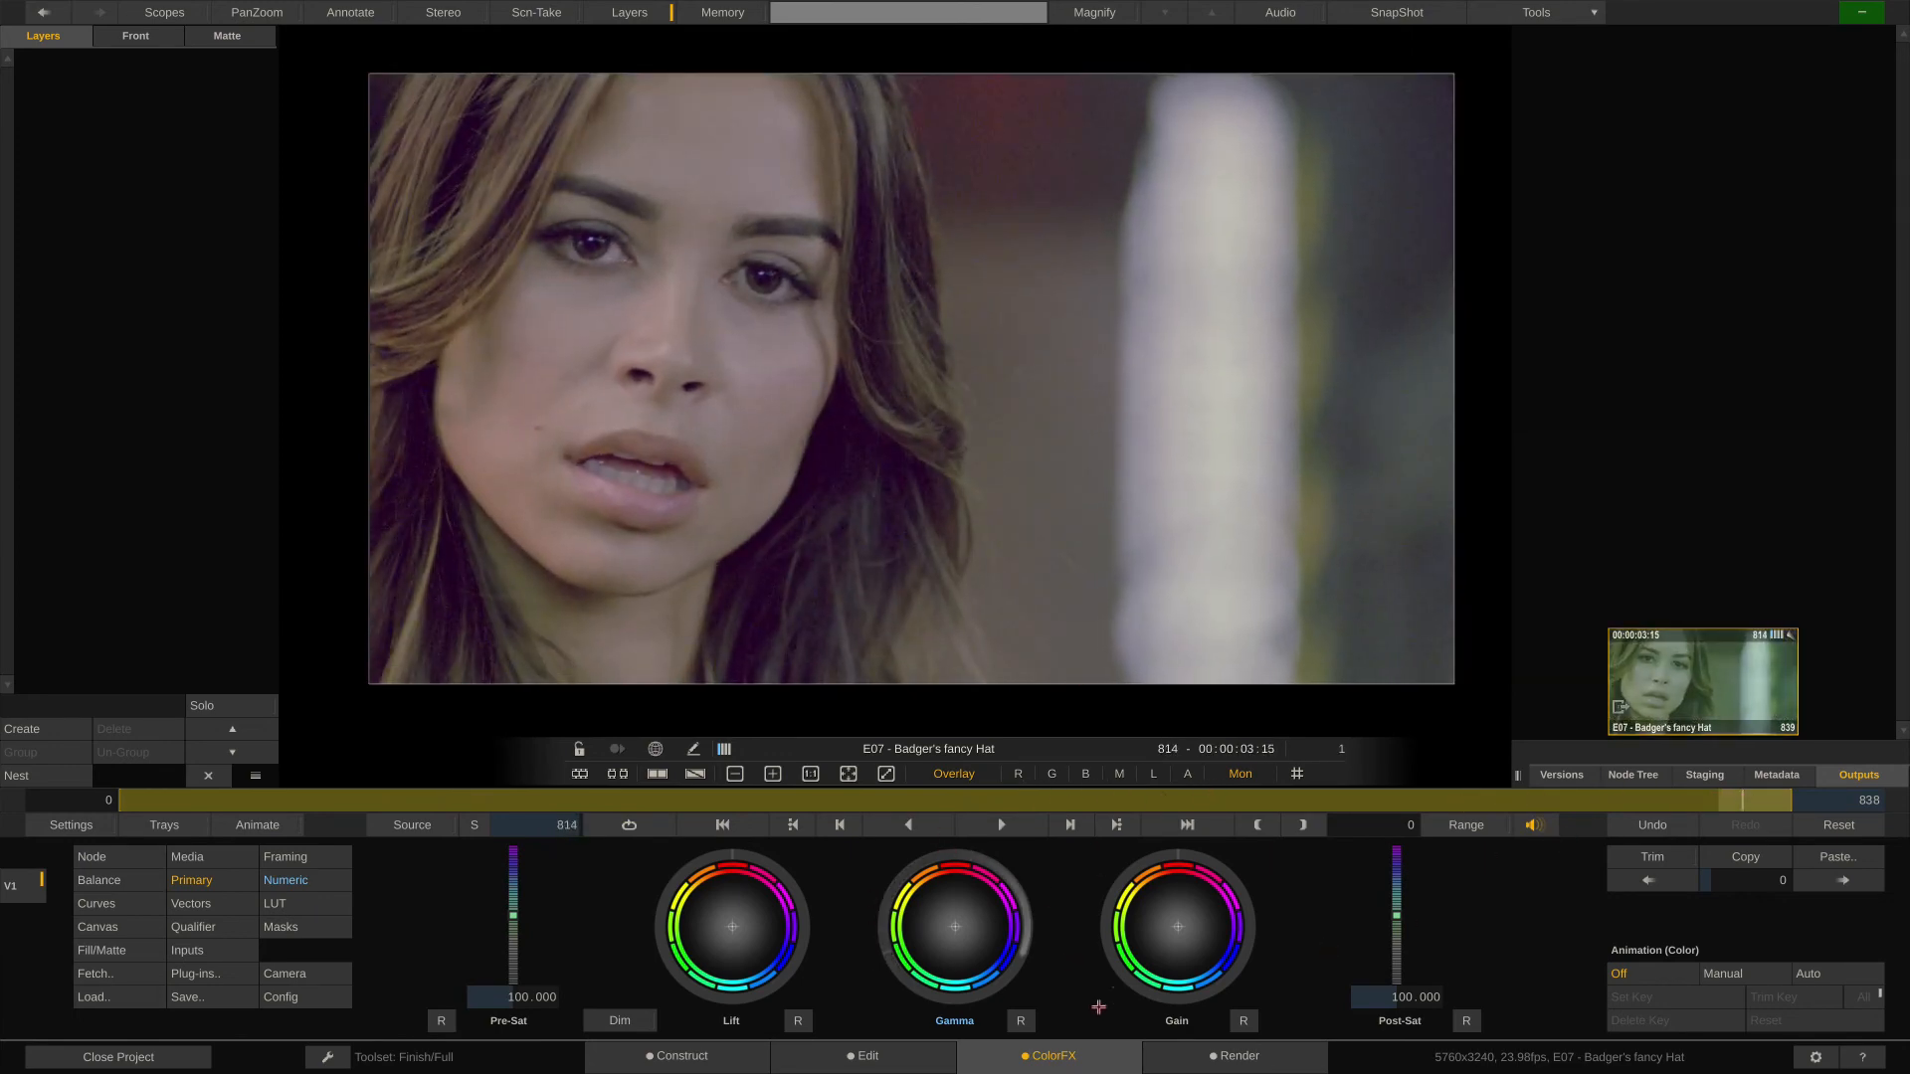
{"action": "left_click", "coordinate": [1021, 1021]}
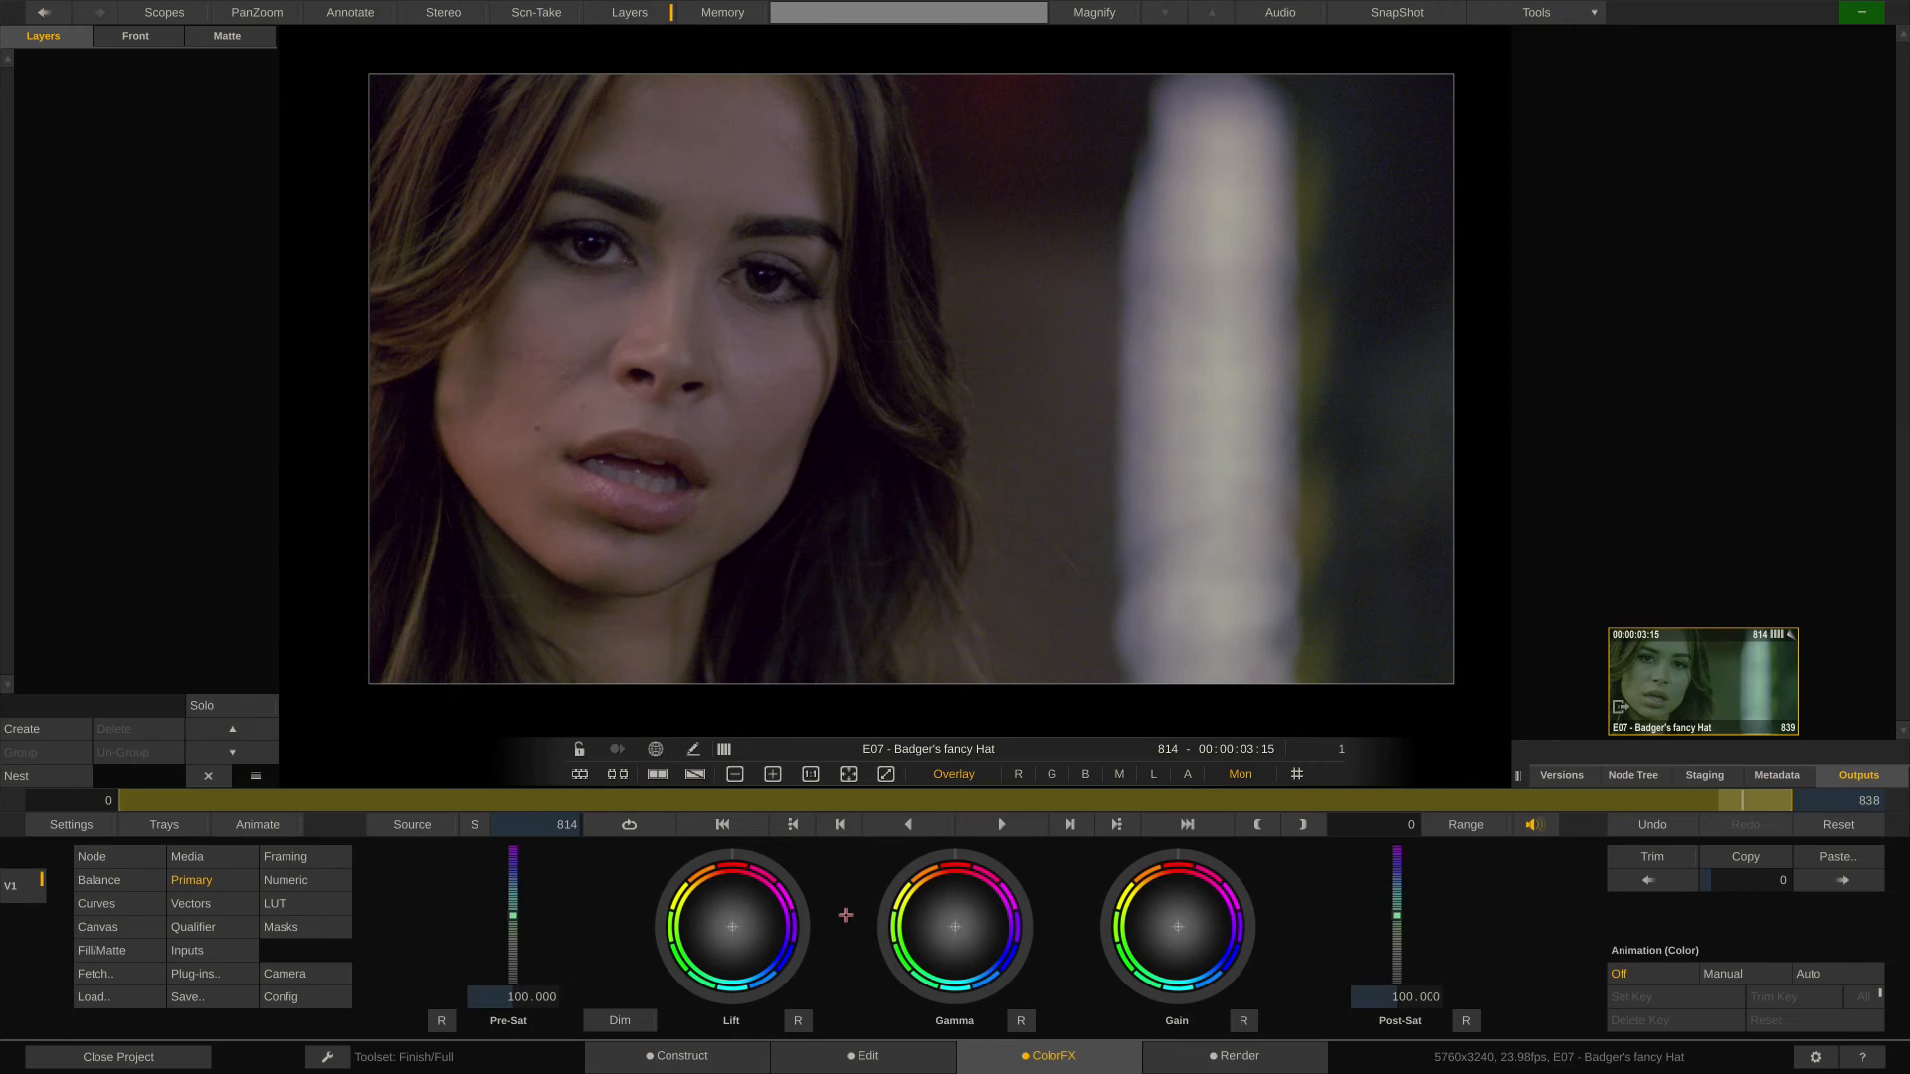
- Apply the DVO Filmworkz Brickwall plug-in as a node on the main output
{"action": "left_click", "coordinate": [212, 974]}
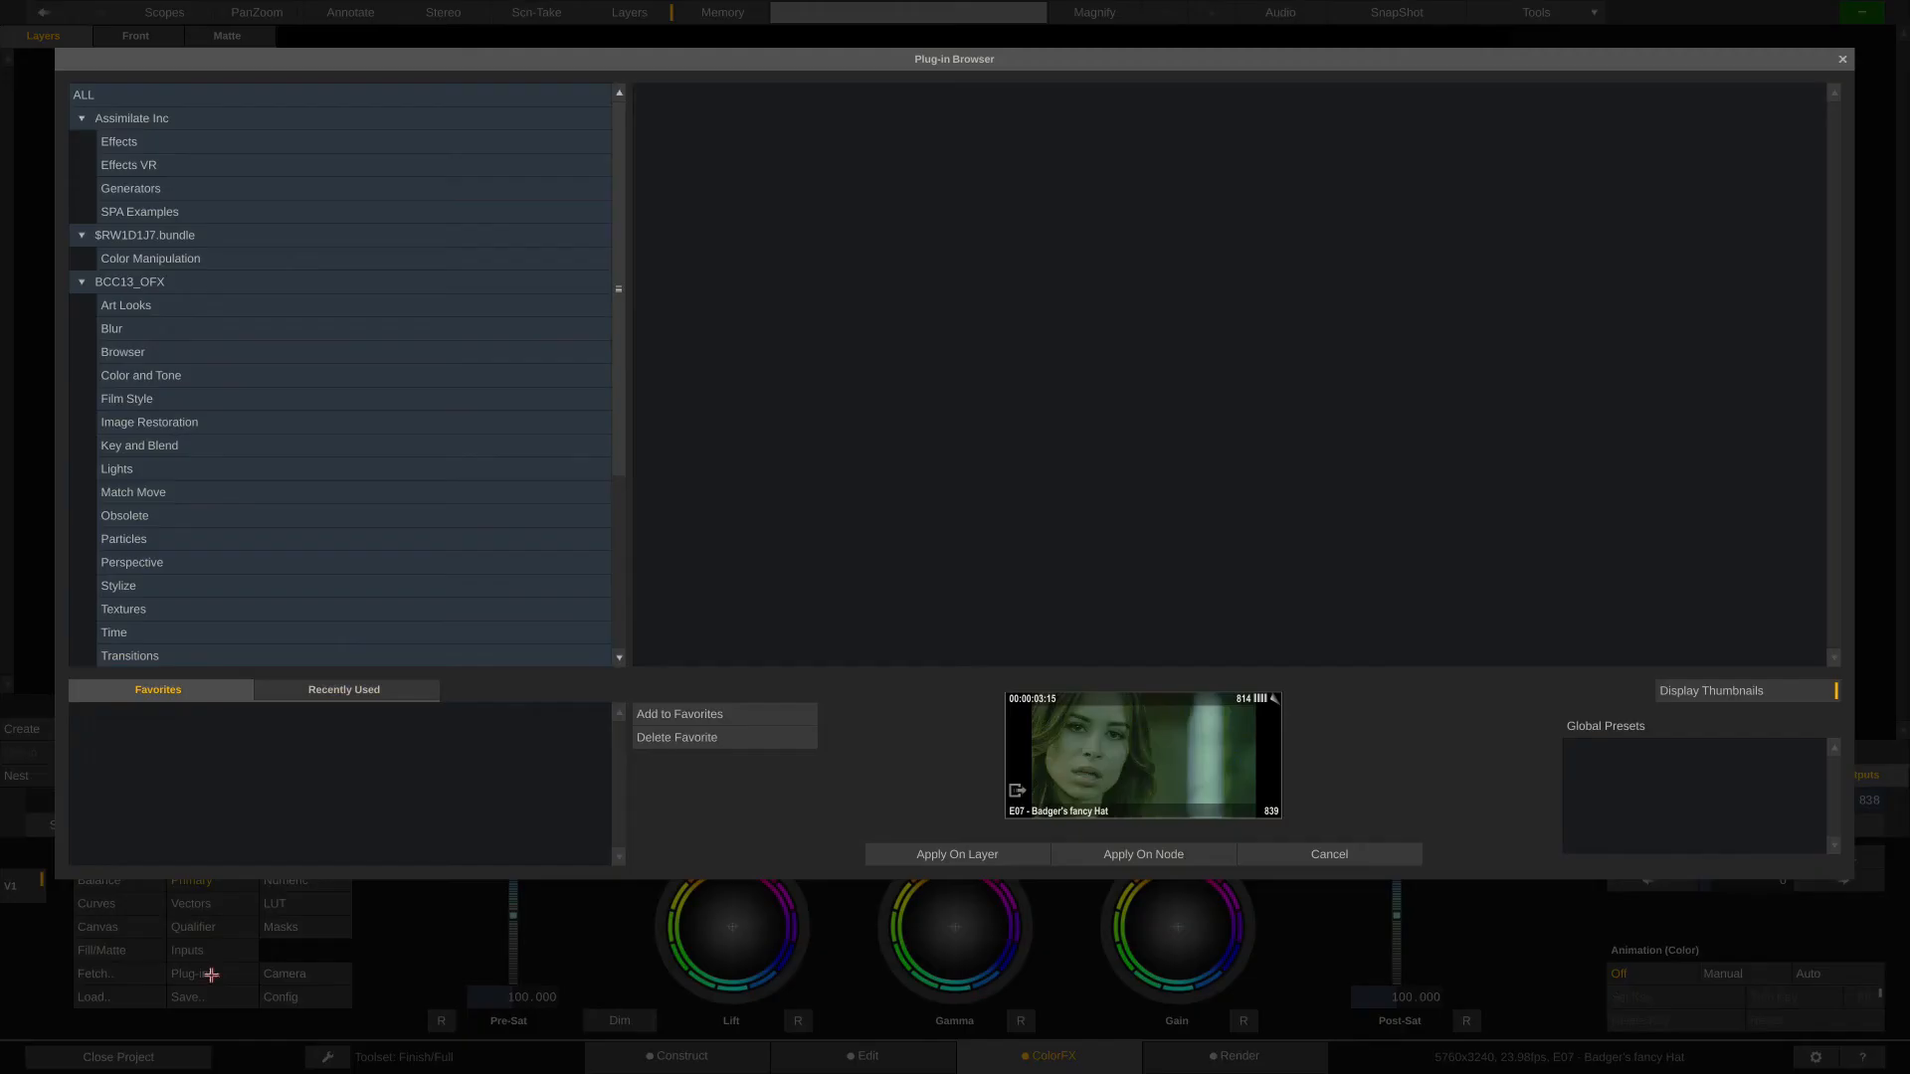
{"action": "left_click", "coordinate": [724, 214]}
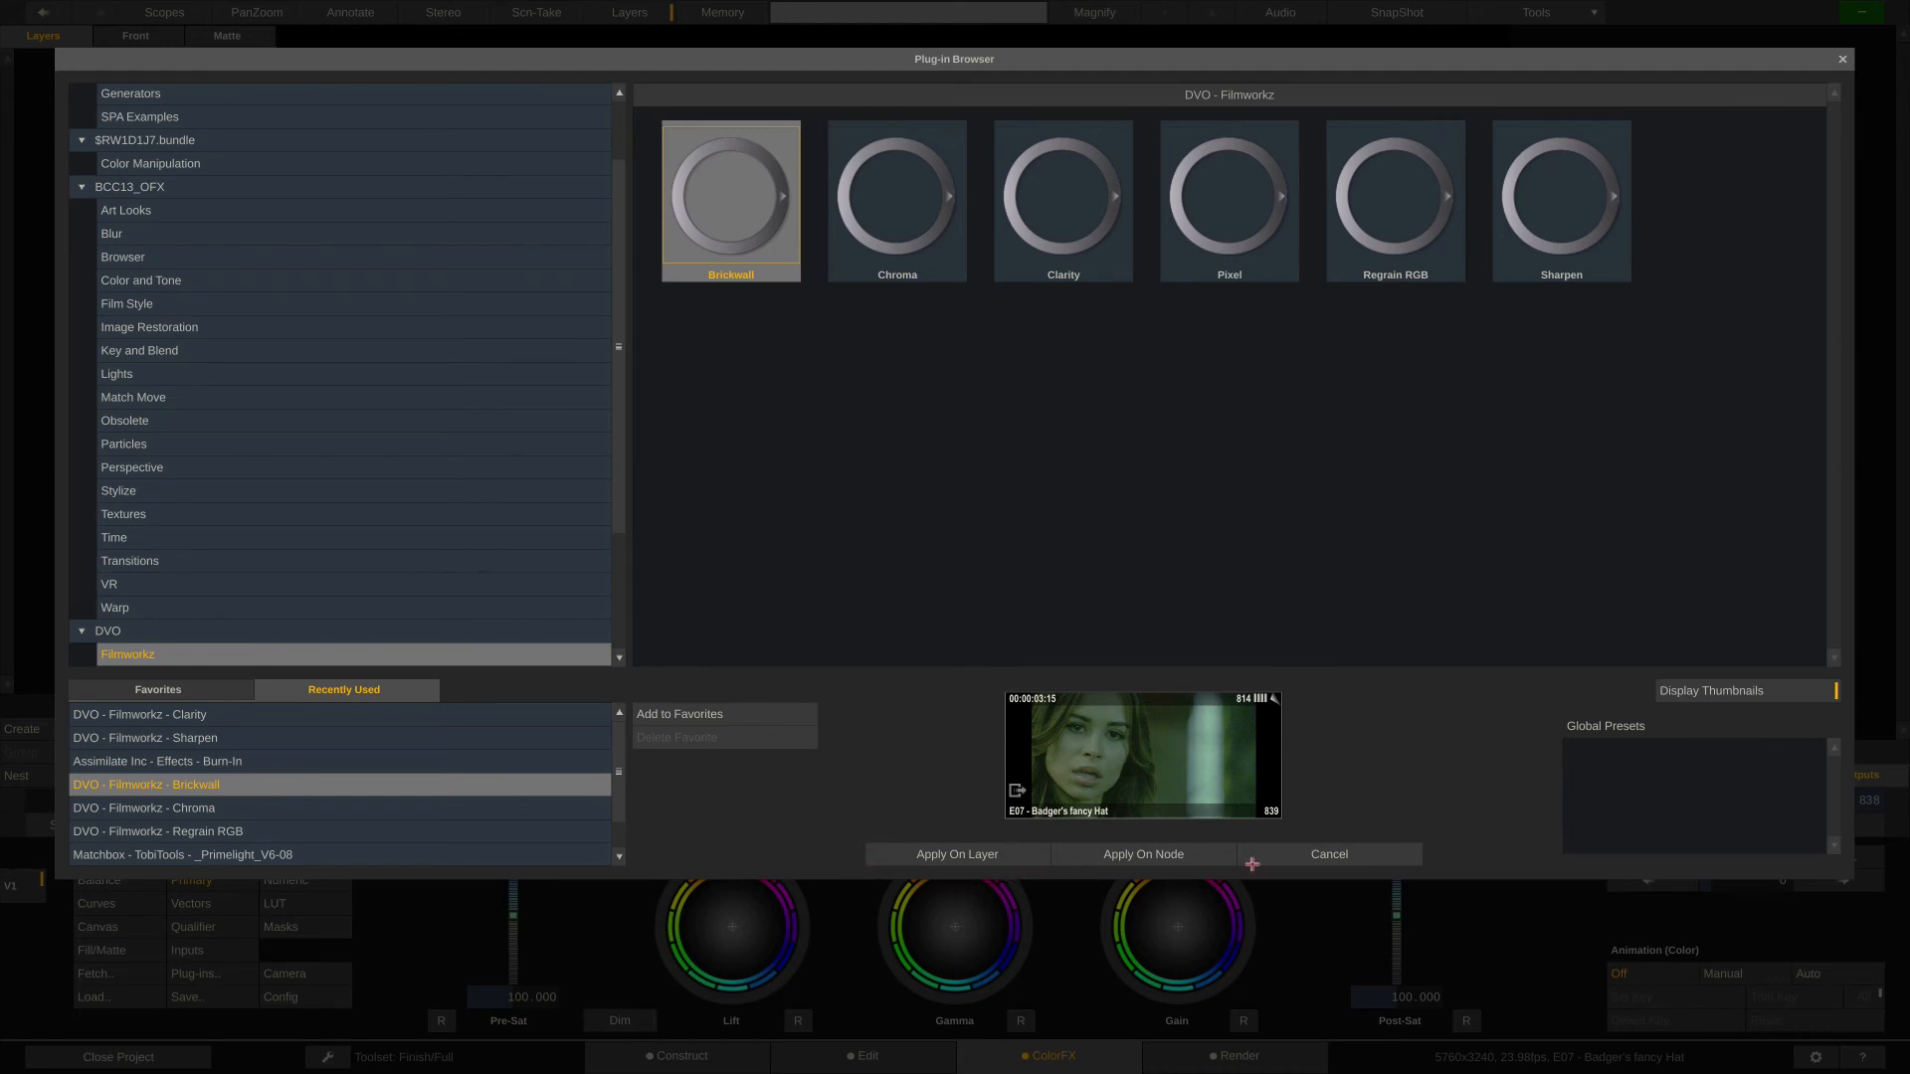
{"action": "left_click", "coordinate": [1151, 856]}
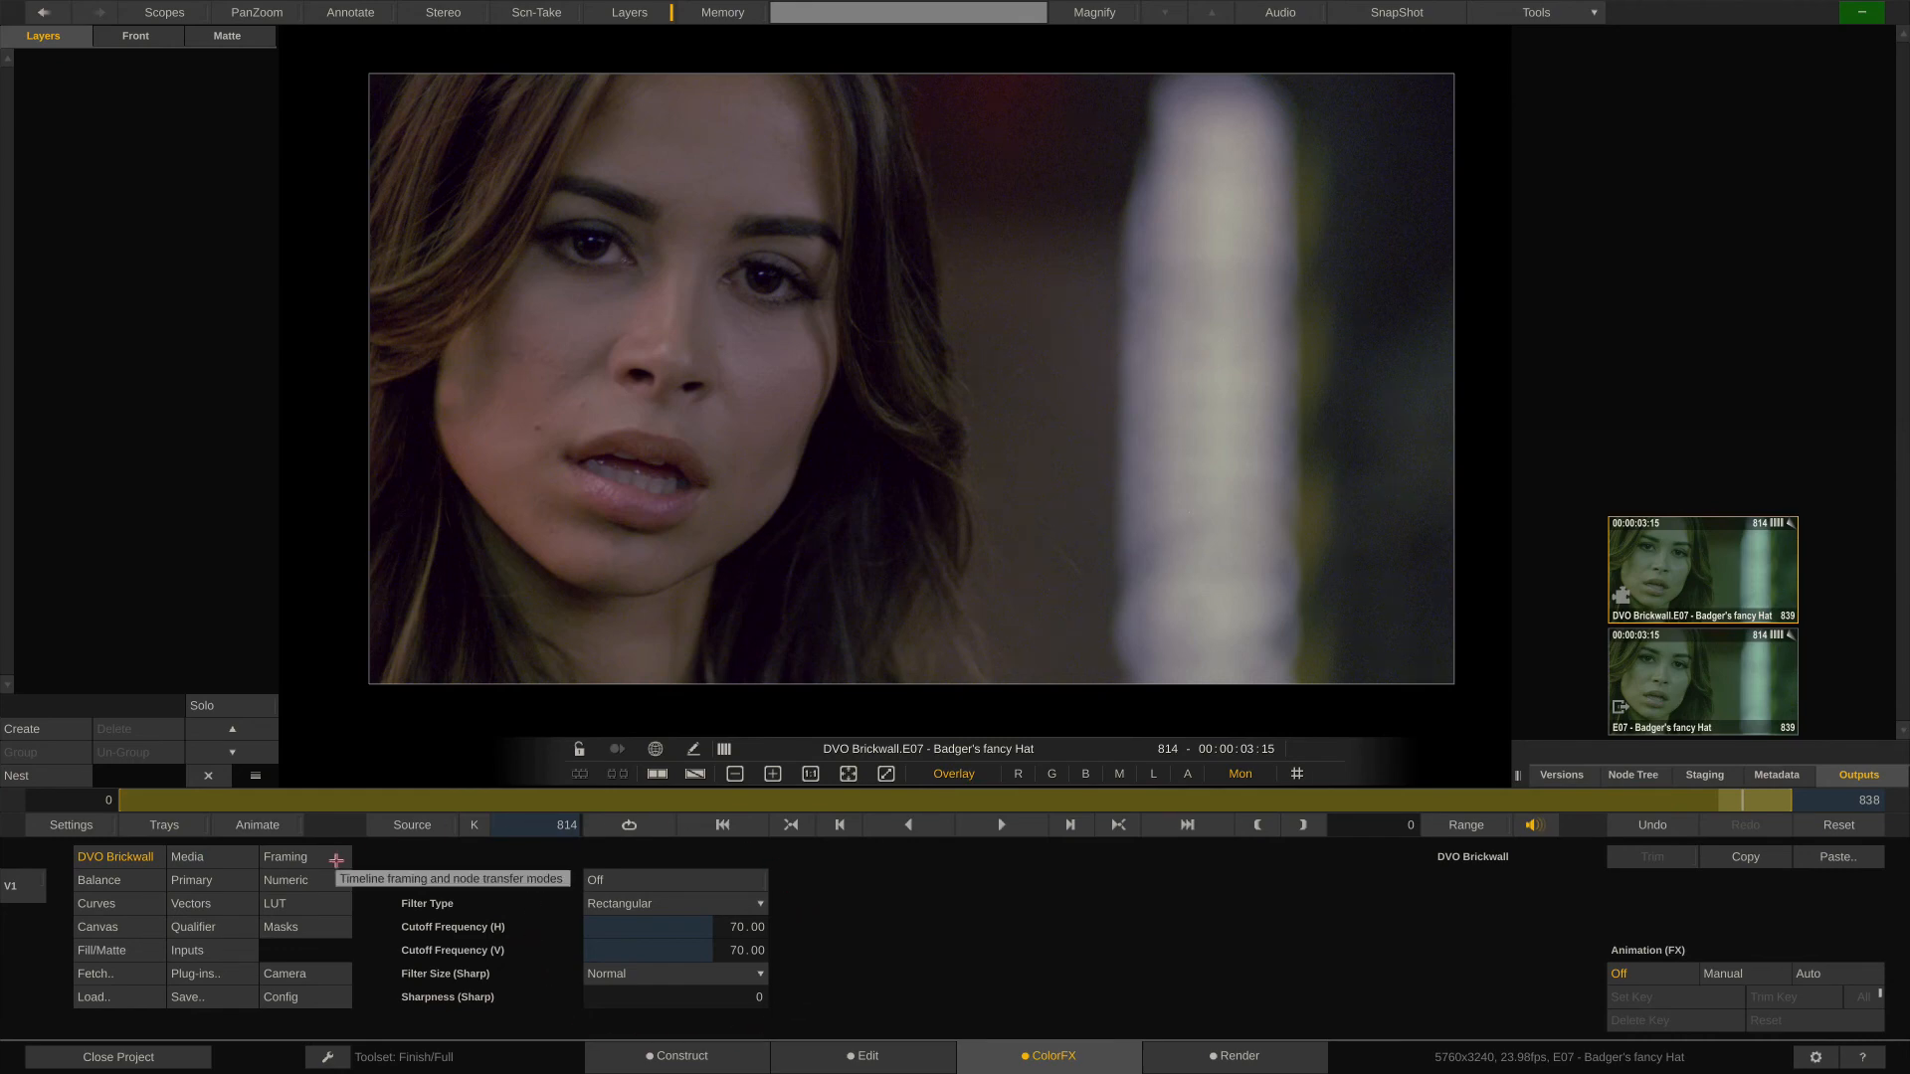
- Examine the DVO Brickwall node's filter settings in the render output tree and in the player
{"action": "left_click", "coordinate": [1225, 1057]}
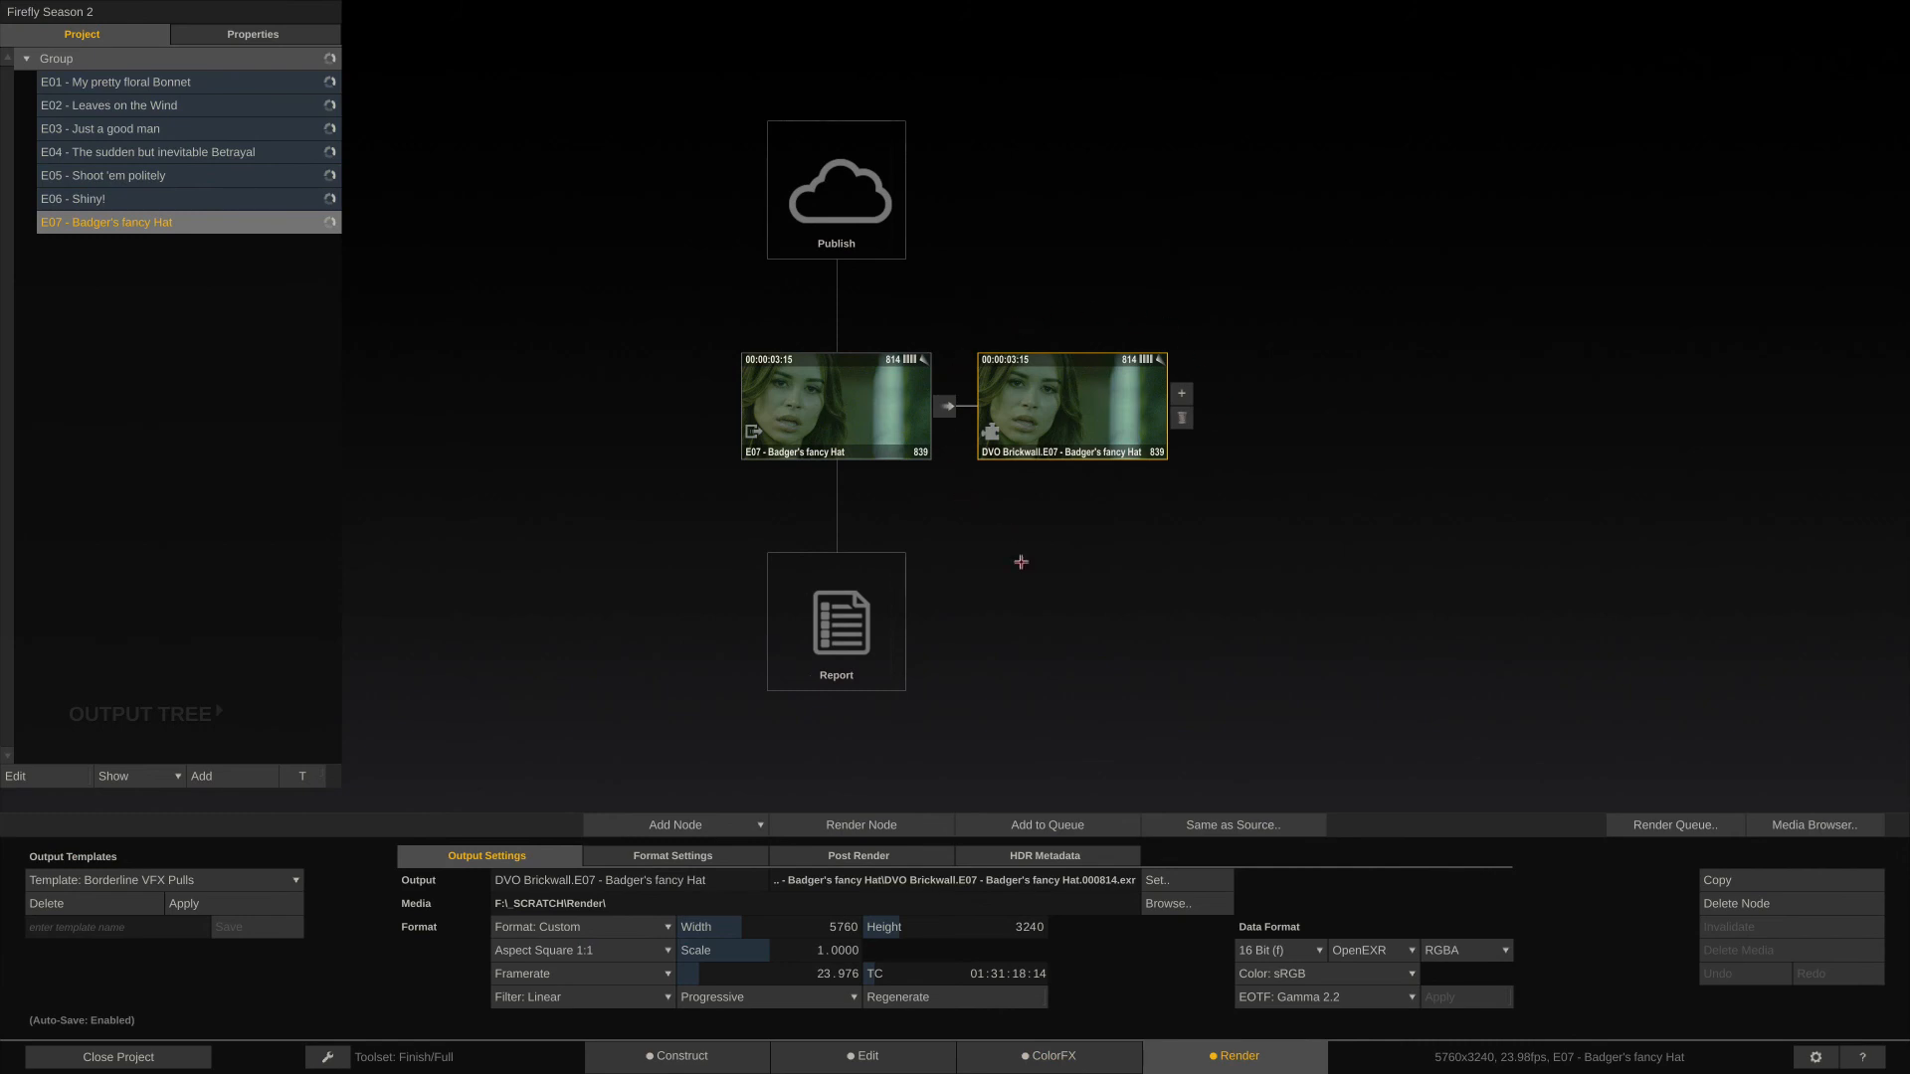
{"action": "left_click", "coordinate": [712, 856]}
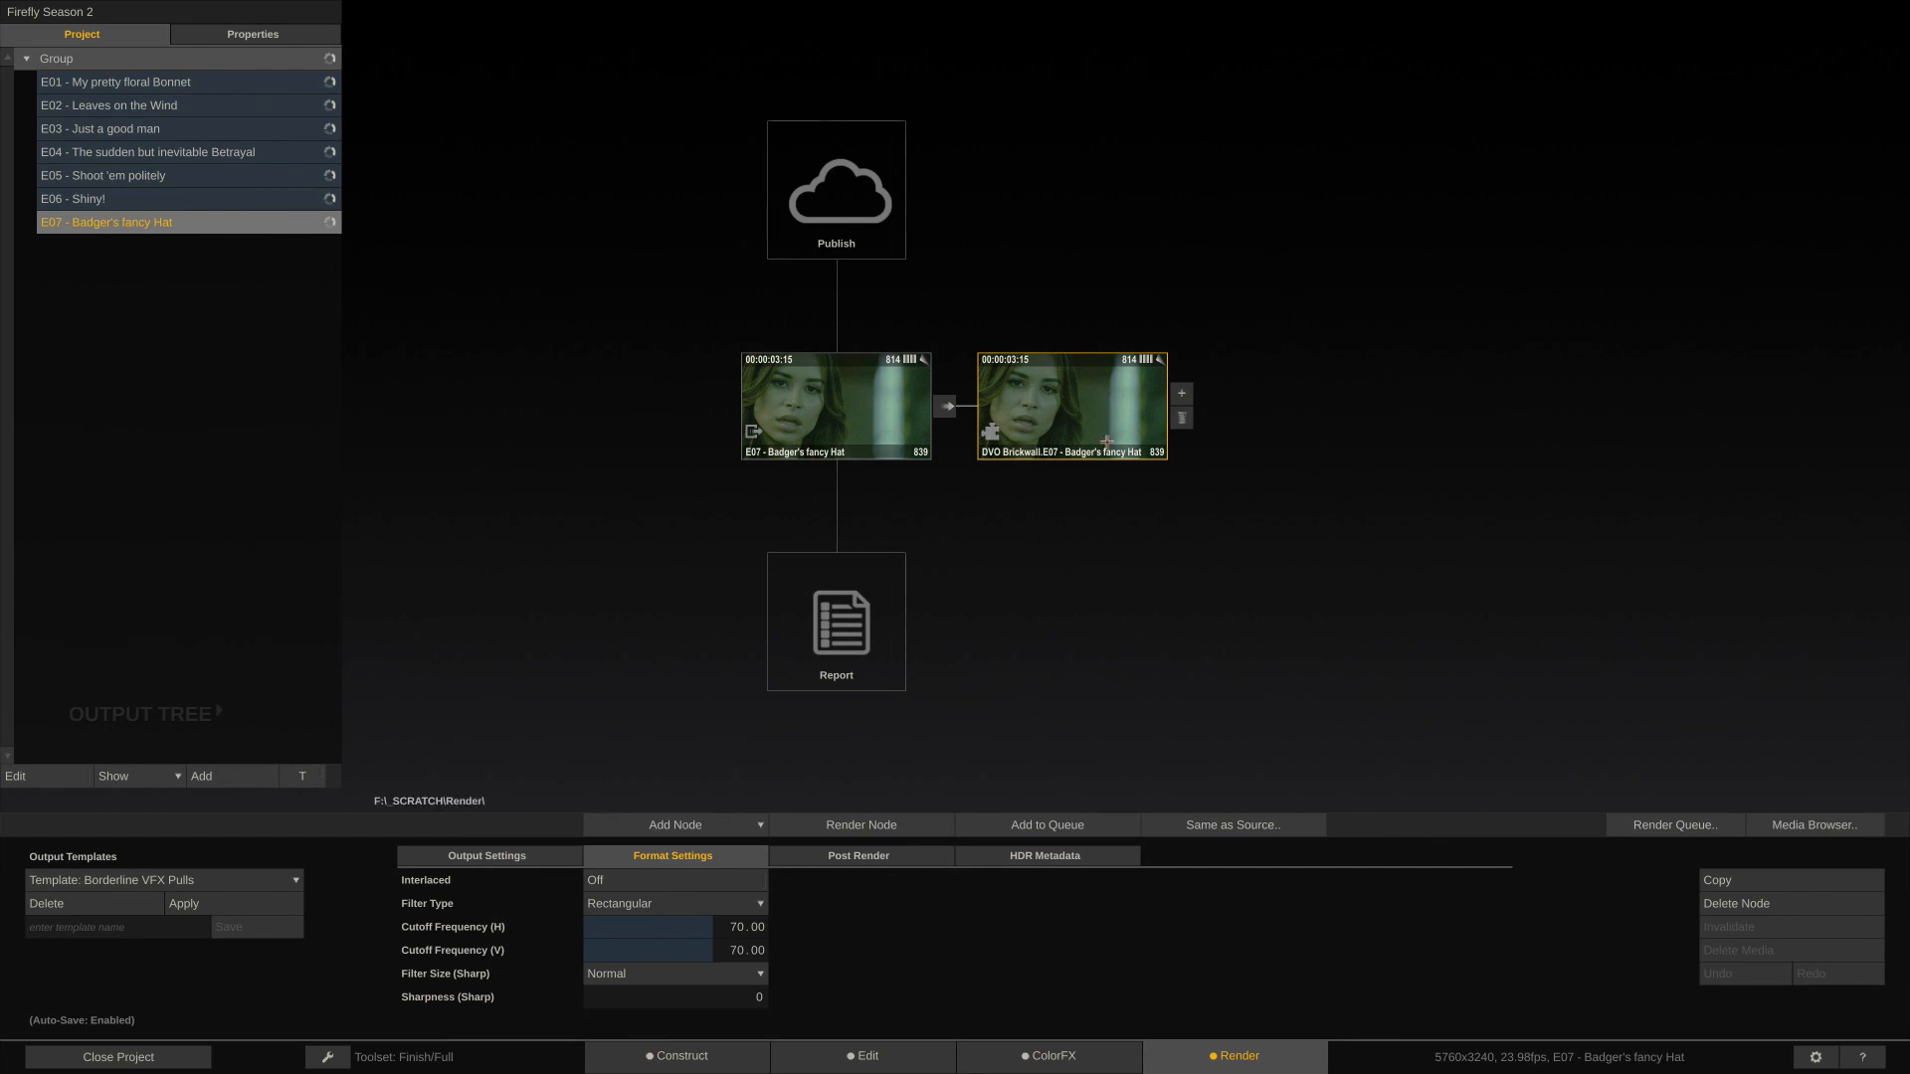
{"action": "double_click", "coordinate": [1070, 407]}
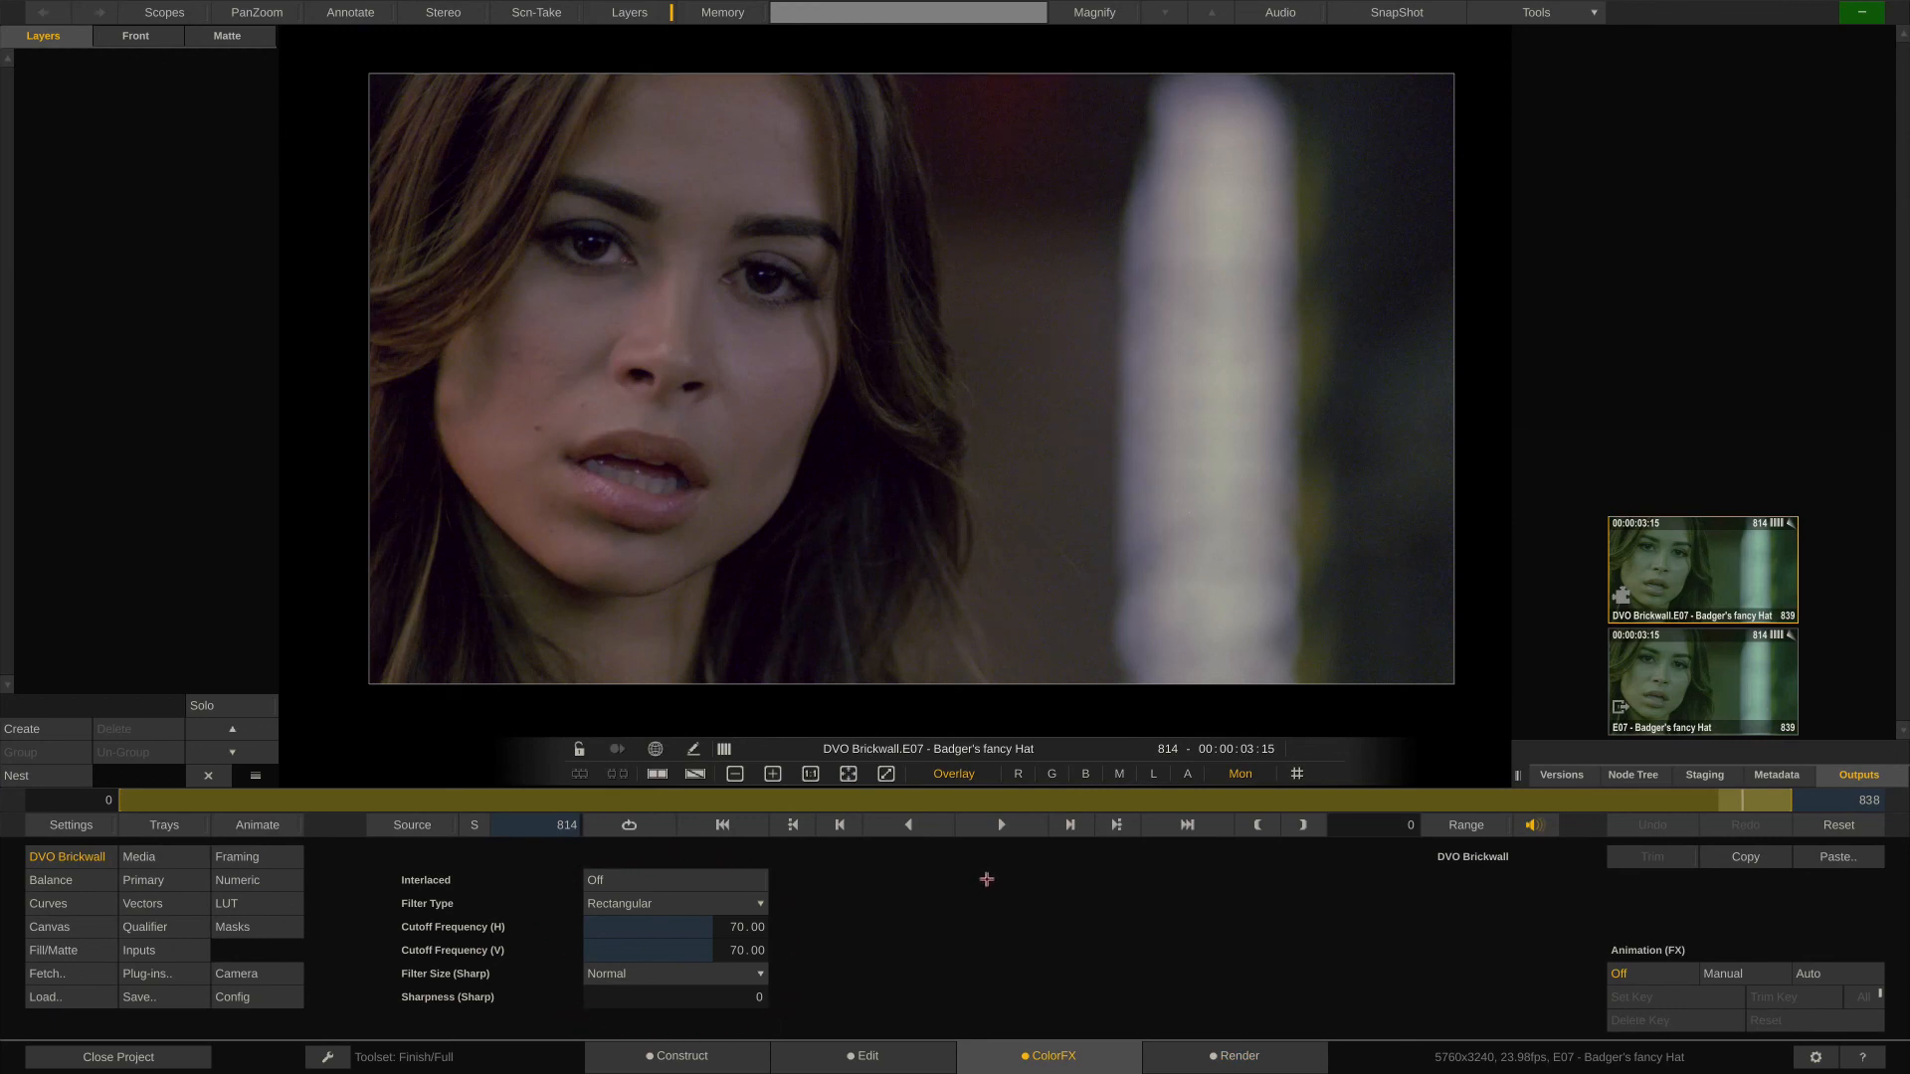
{"action": "left_click", "coordinate": [1243, 1057]}
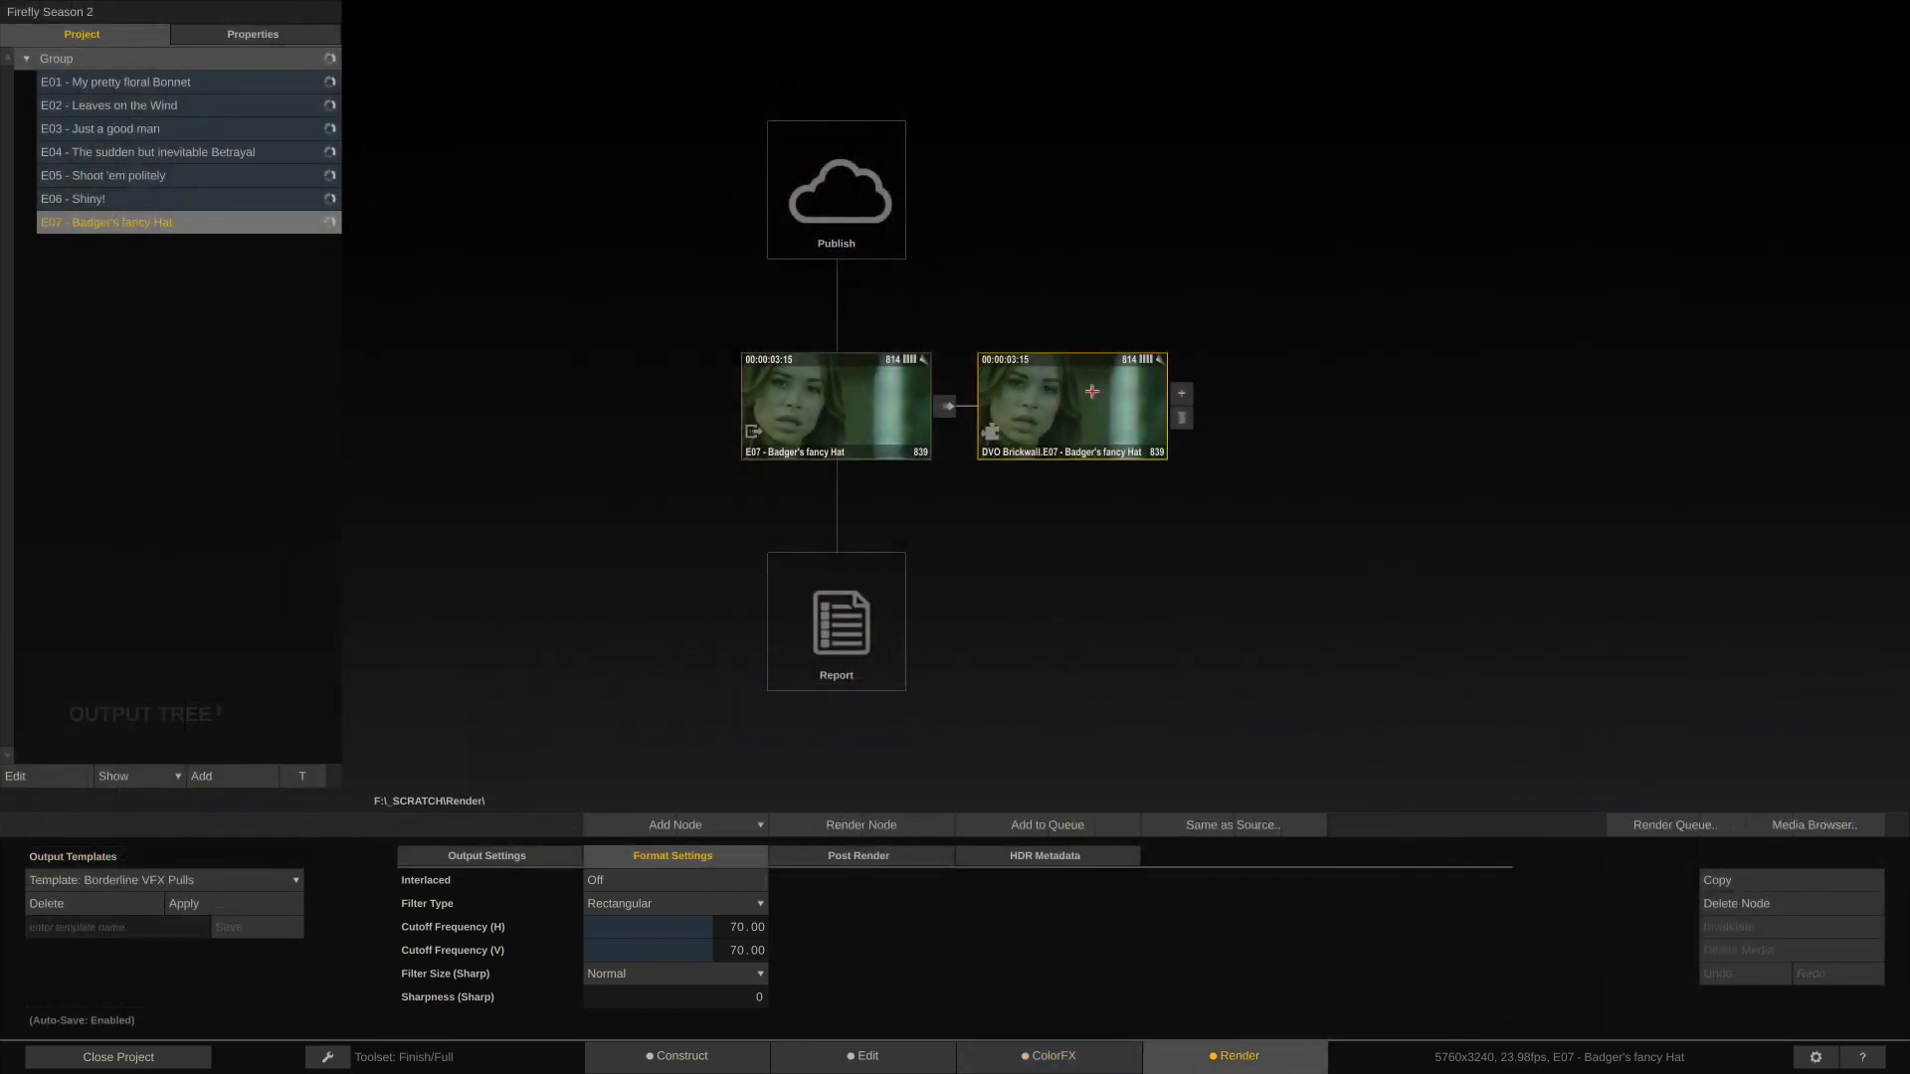
- Add an H264/H265 Encoder and a ProRes Encoder as parallel outputs of the DVO Brickwall node
{"action": "left_click", "coordinate": [1181, 394]}
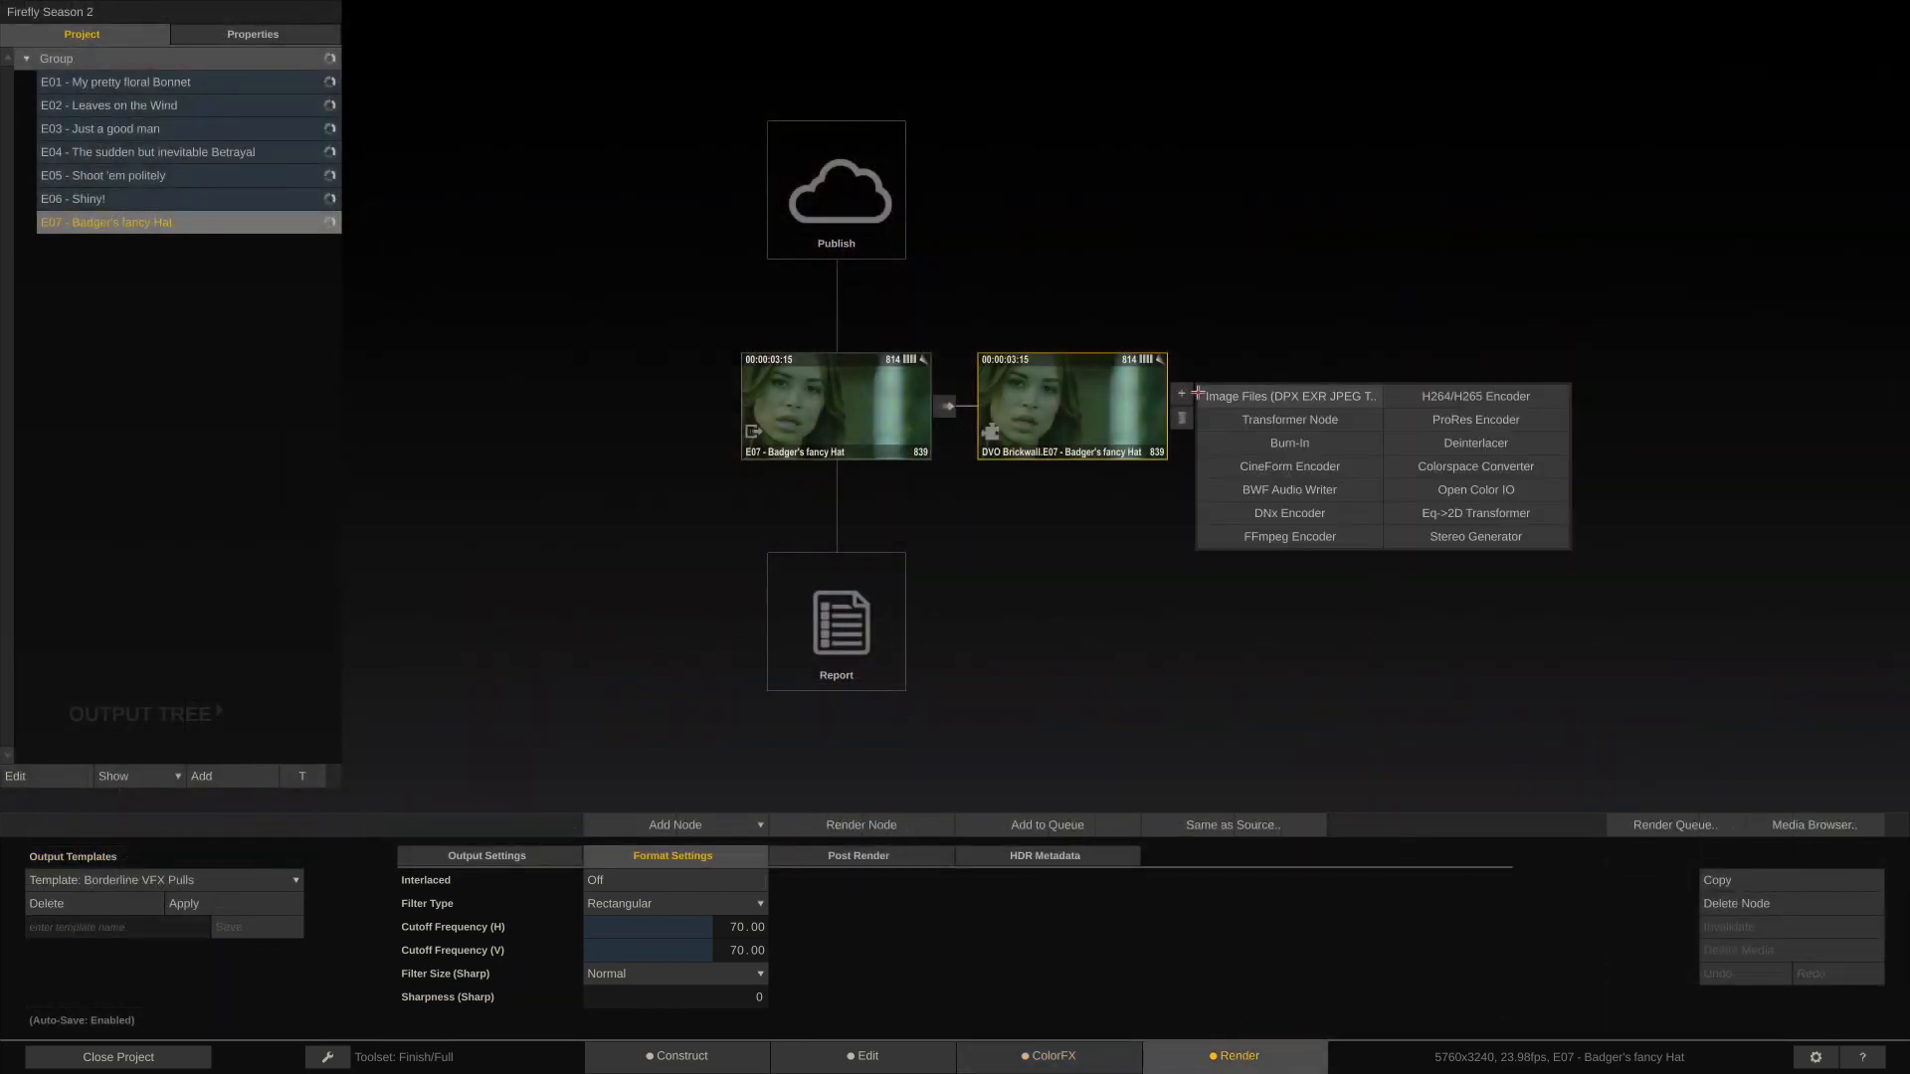
{"action": "left_click", "coordinate": [1448, 399]}
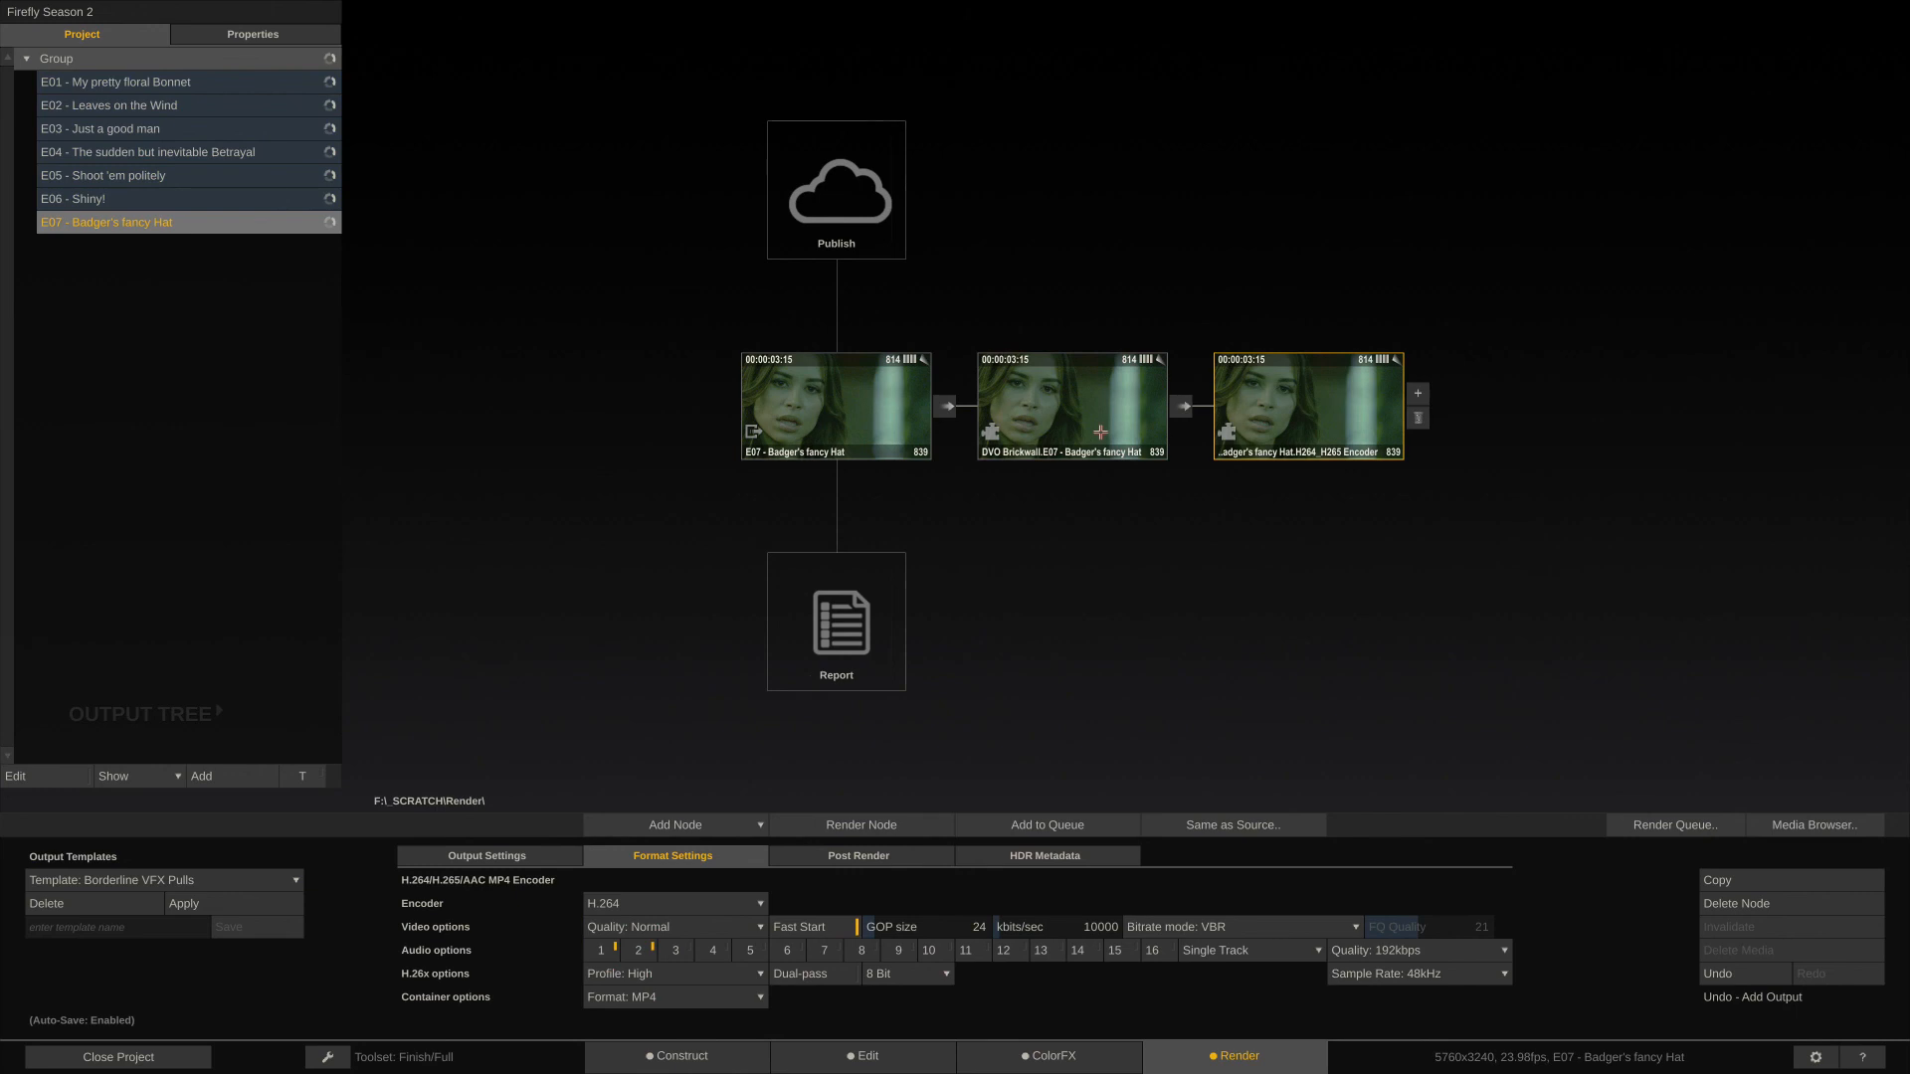
{"action": "left_click", "coordinate": [1100, 432]}
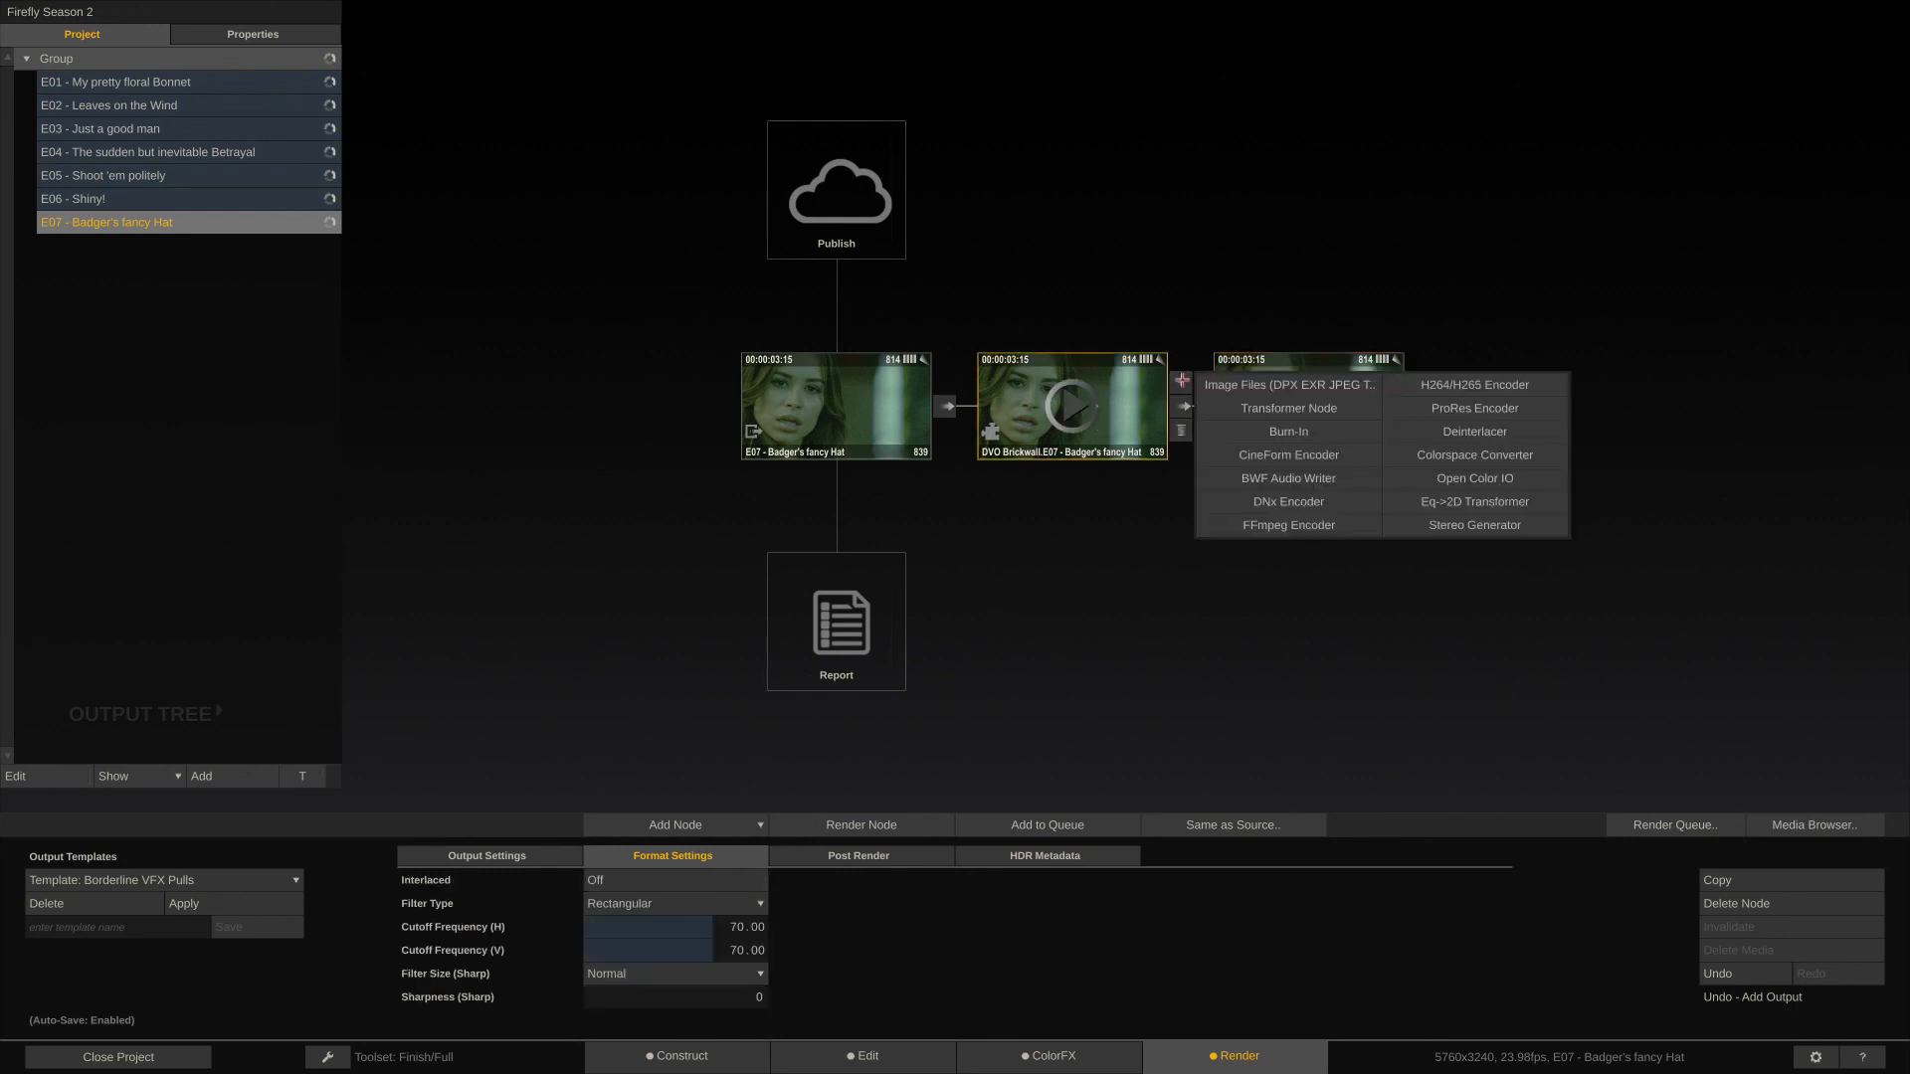
{"action": "left_click", "coordinate": [1180, 381]}
{"action": "left_click", "coordinate": [1445, 411]}
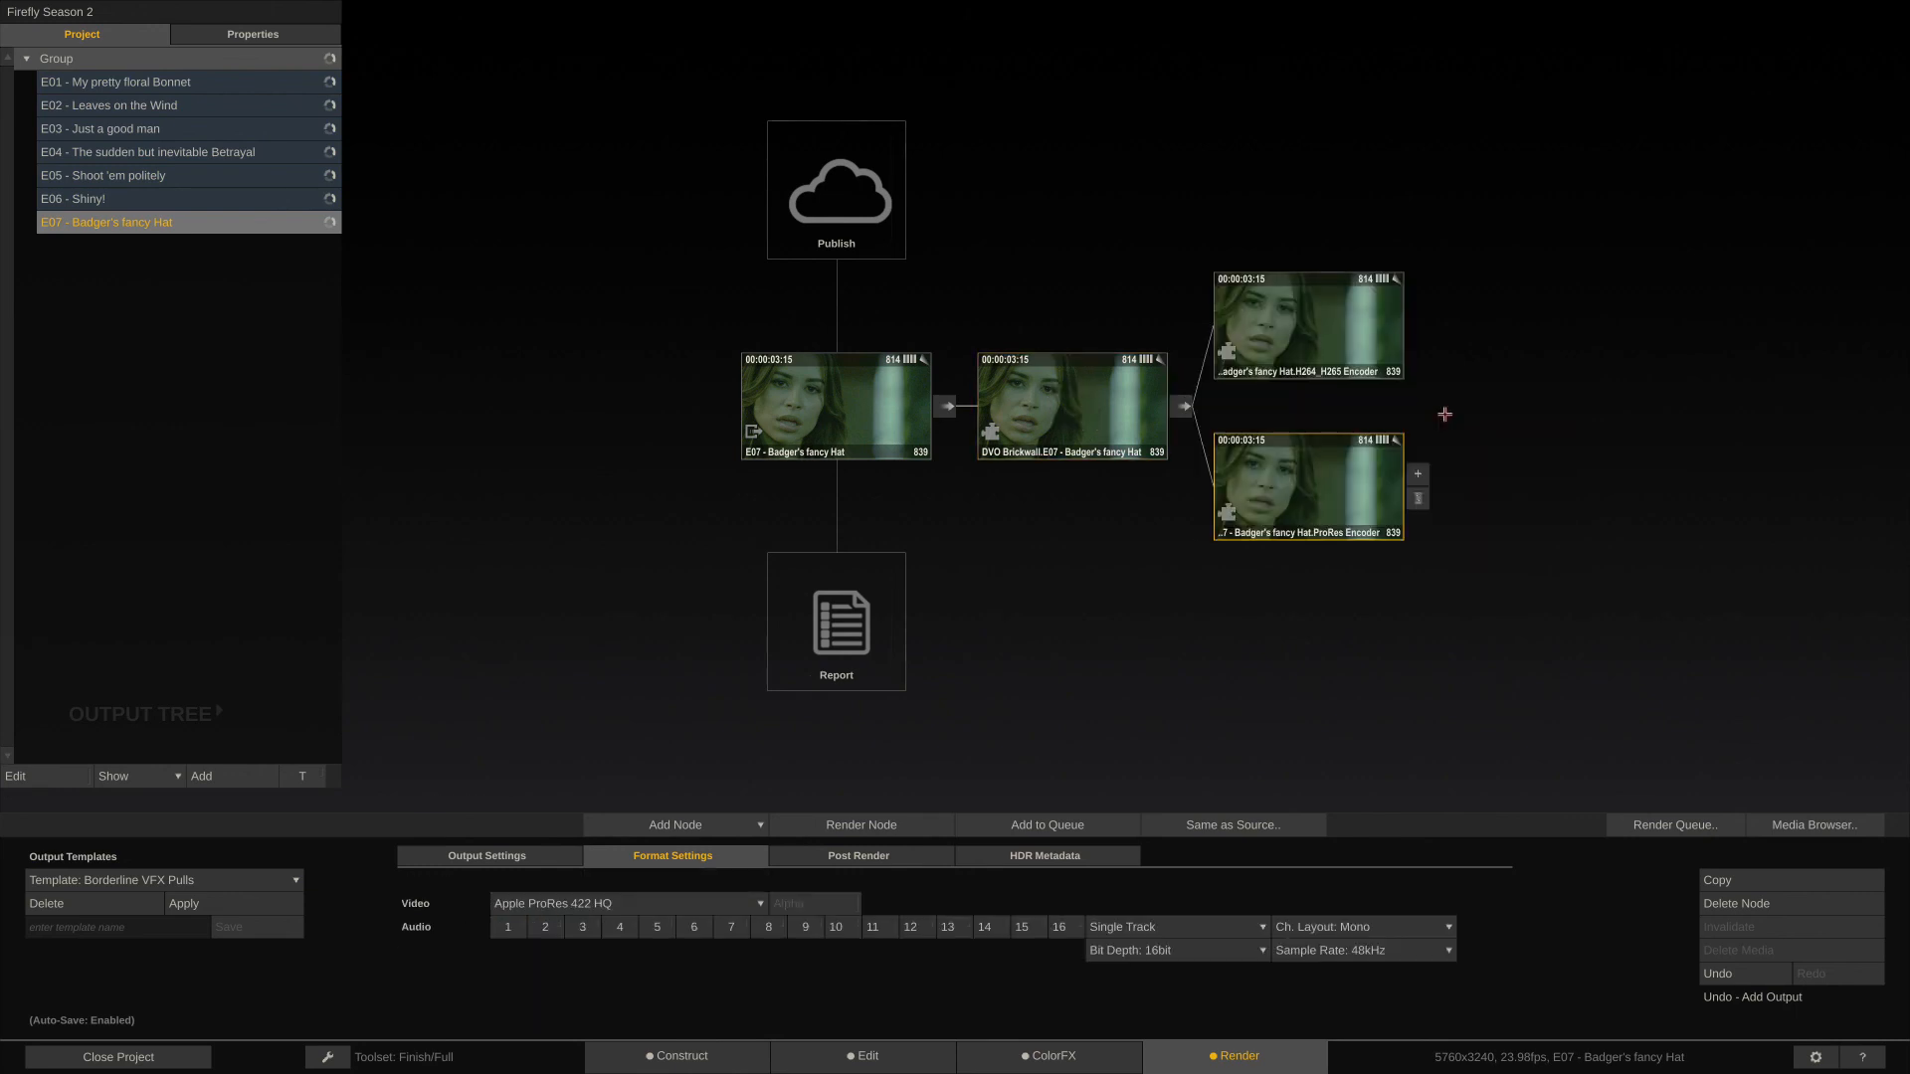
- Set the ProRes Encoder's codec to Apple ProRes 4444 XQ, enable audio channel 1 and show its output settings
{"action": "left_click", "coordinate": [669, 908]}
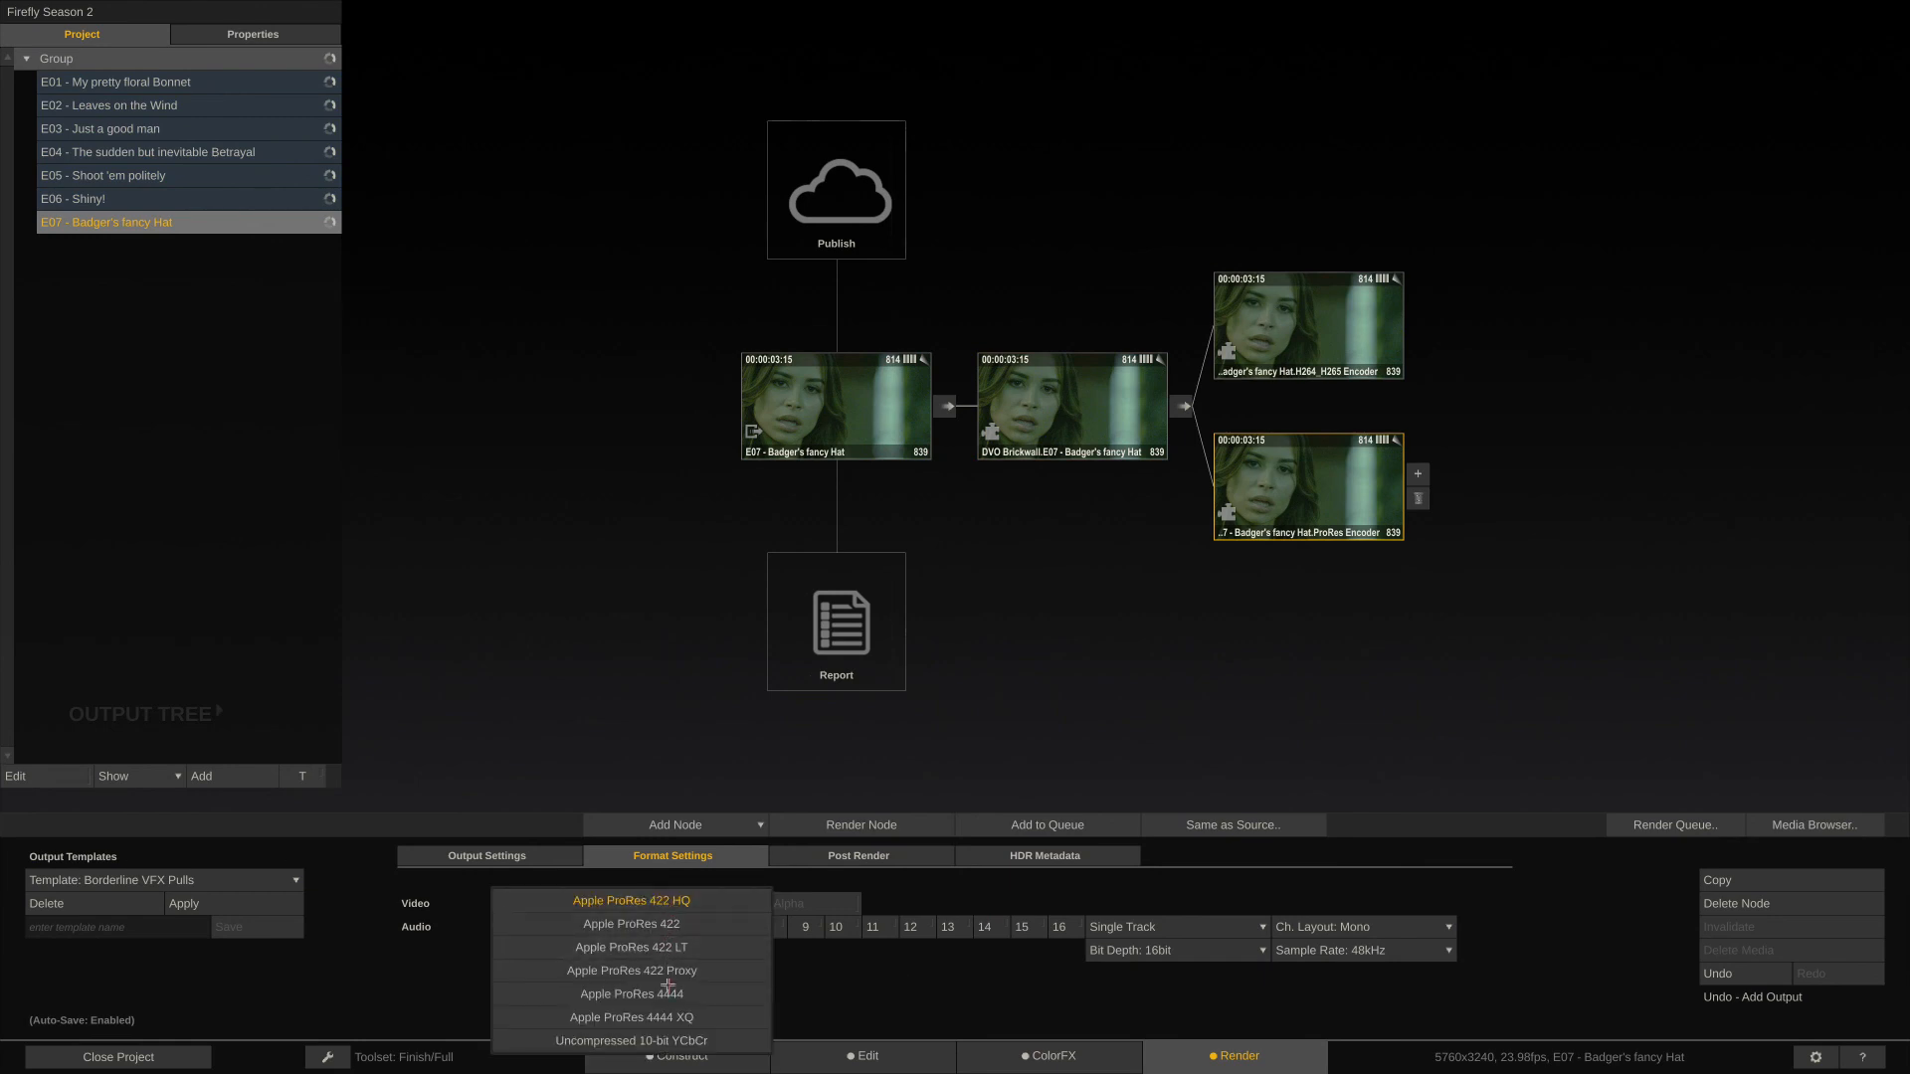
{"action": "left_click", "coordinate": [669, 1015]}
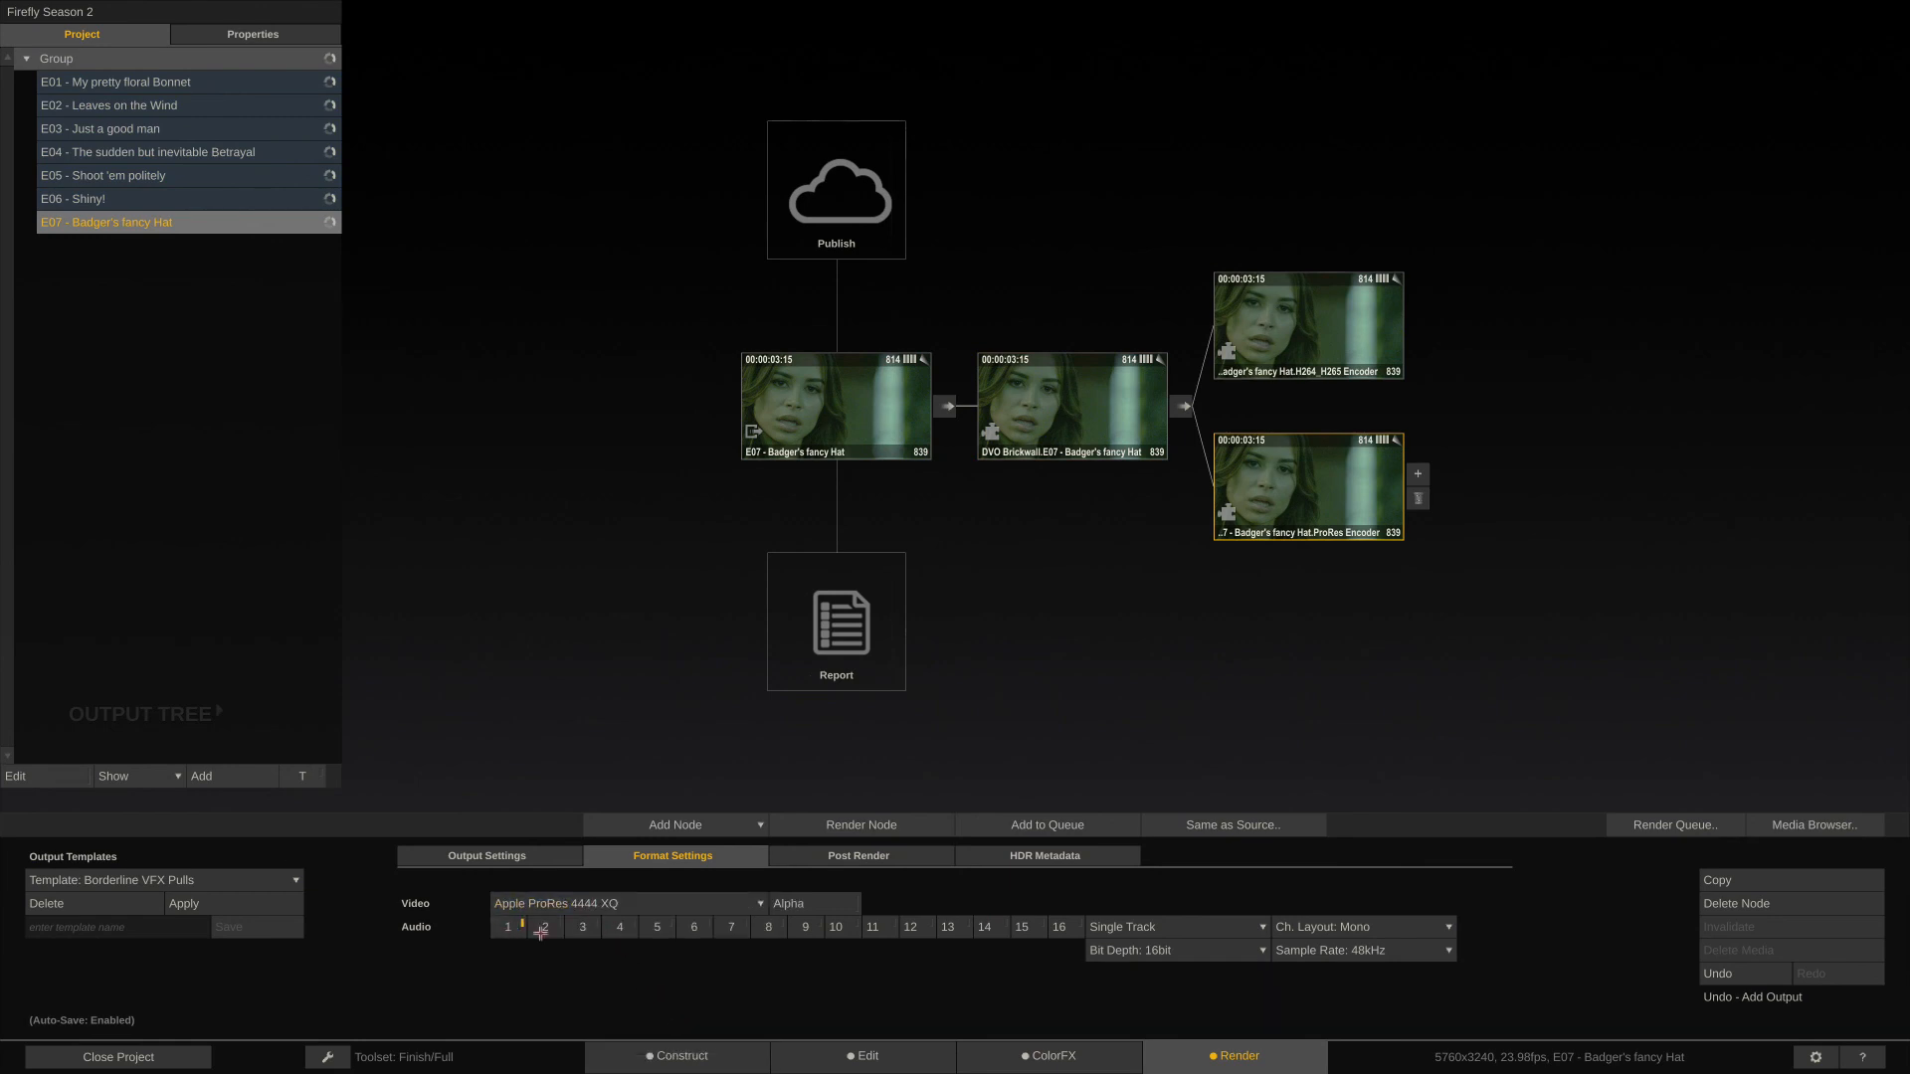
{"action": "left_click", "coordinate": [539, 861]}
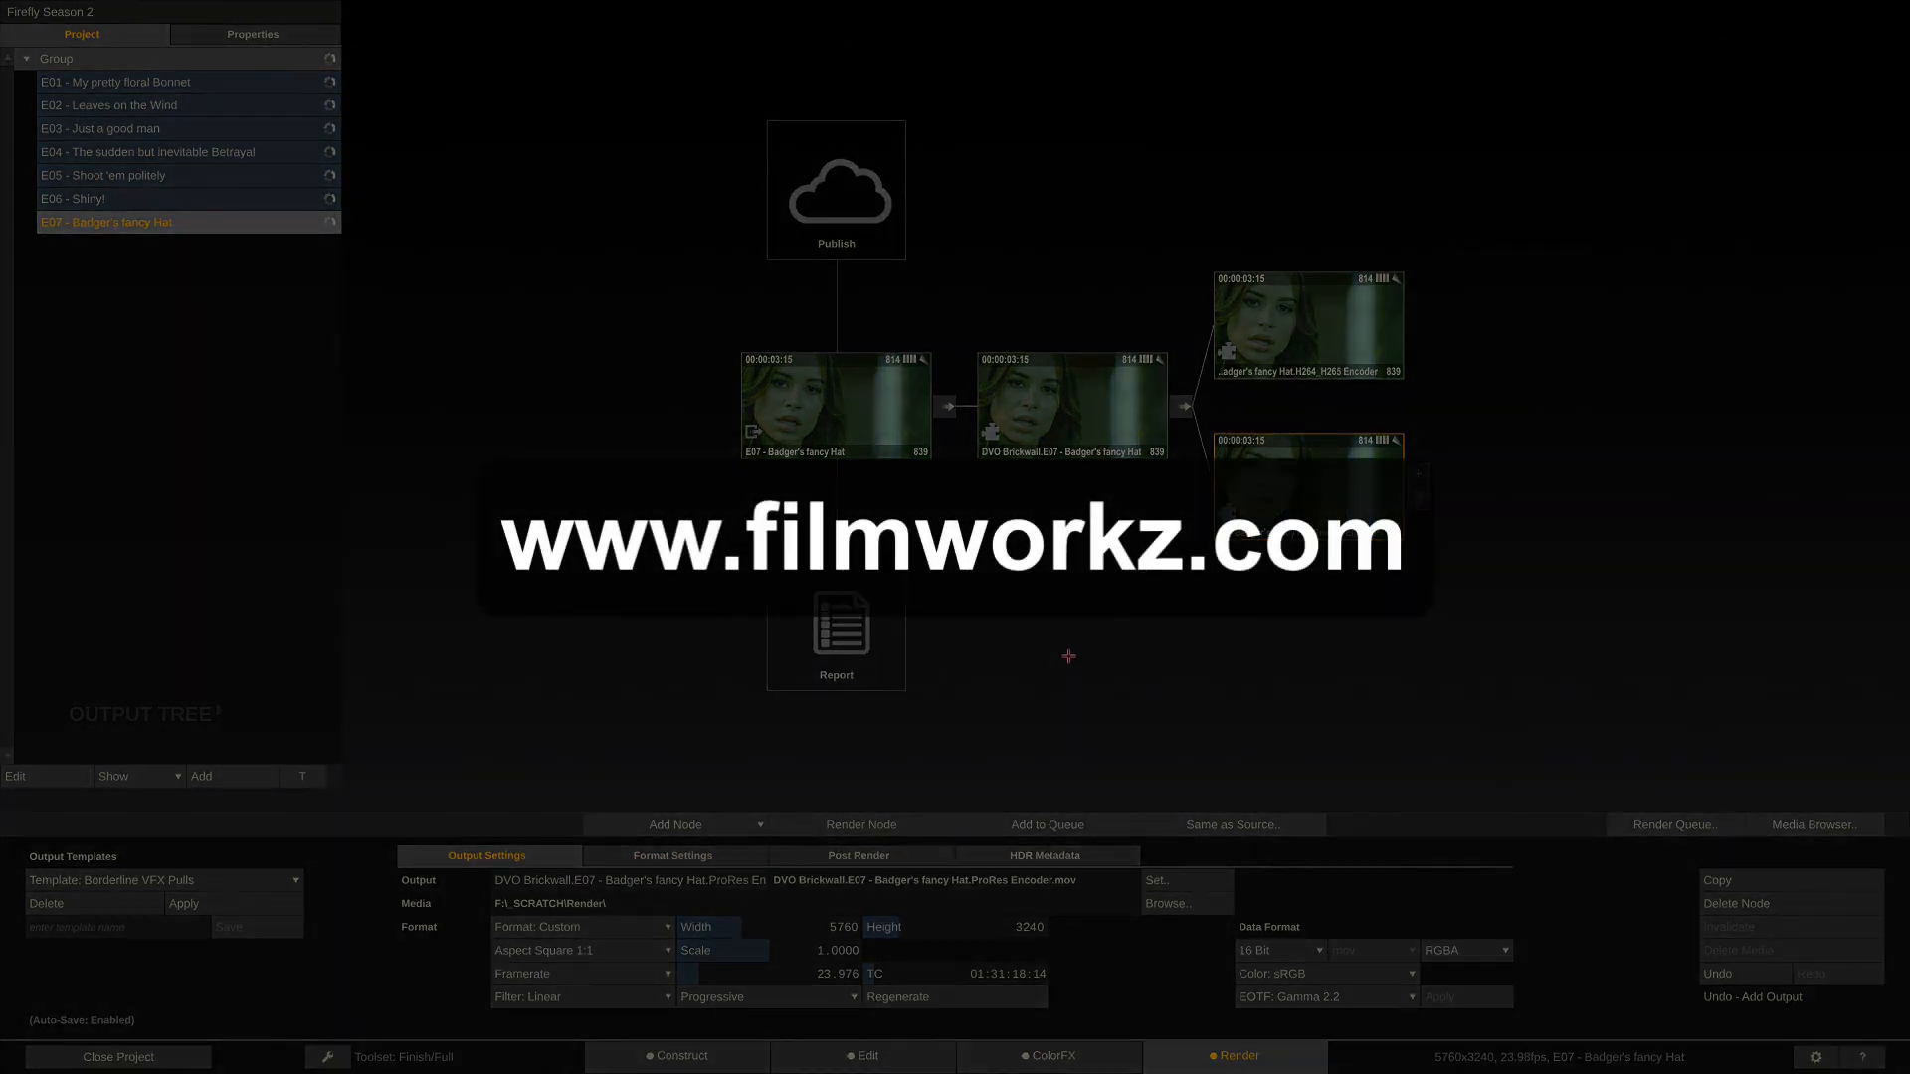
- Close the Firefly Season 2 project
{"action": "left_click", "coordinate": [159, 1058]}
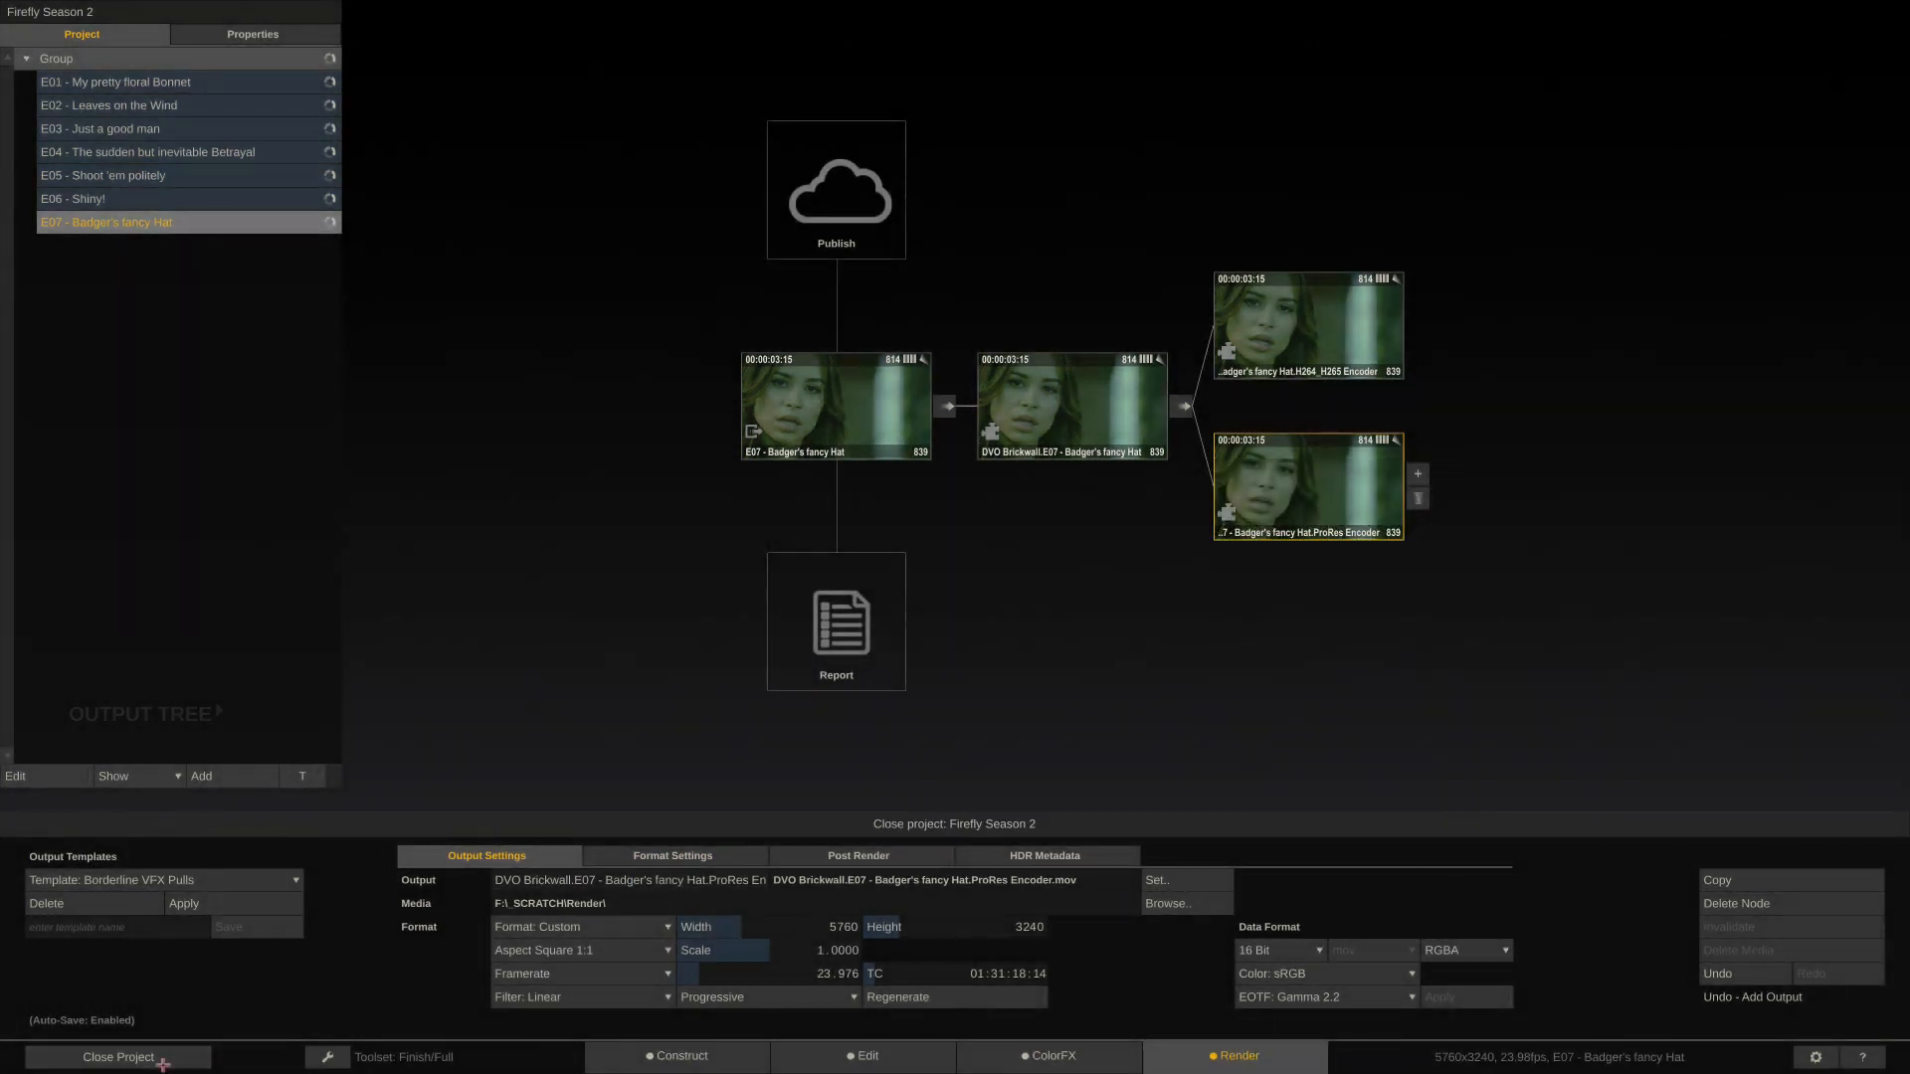